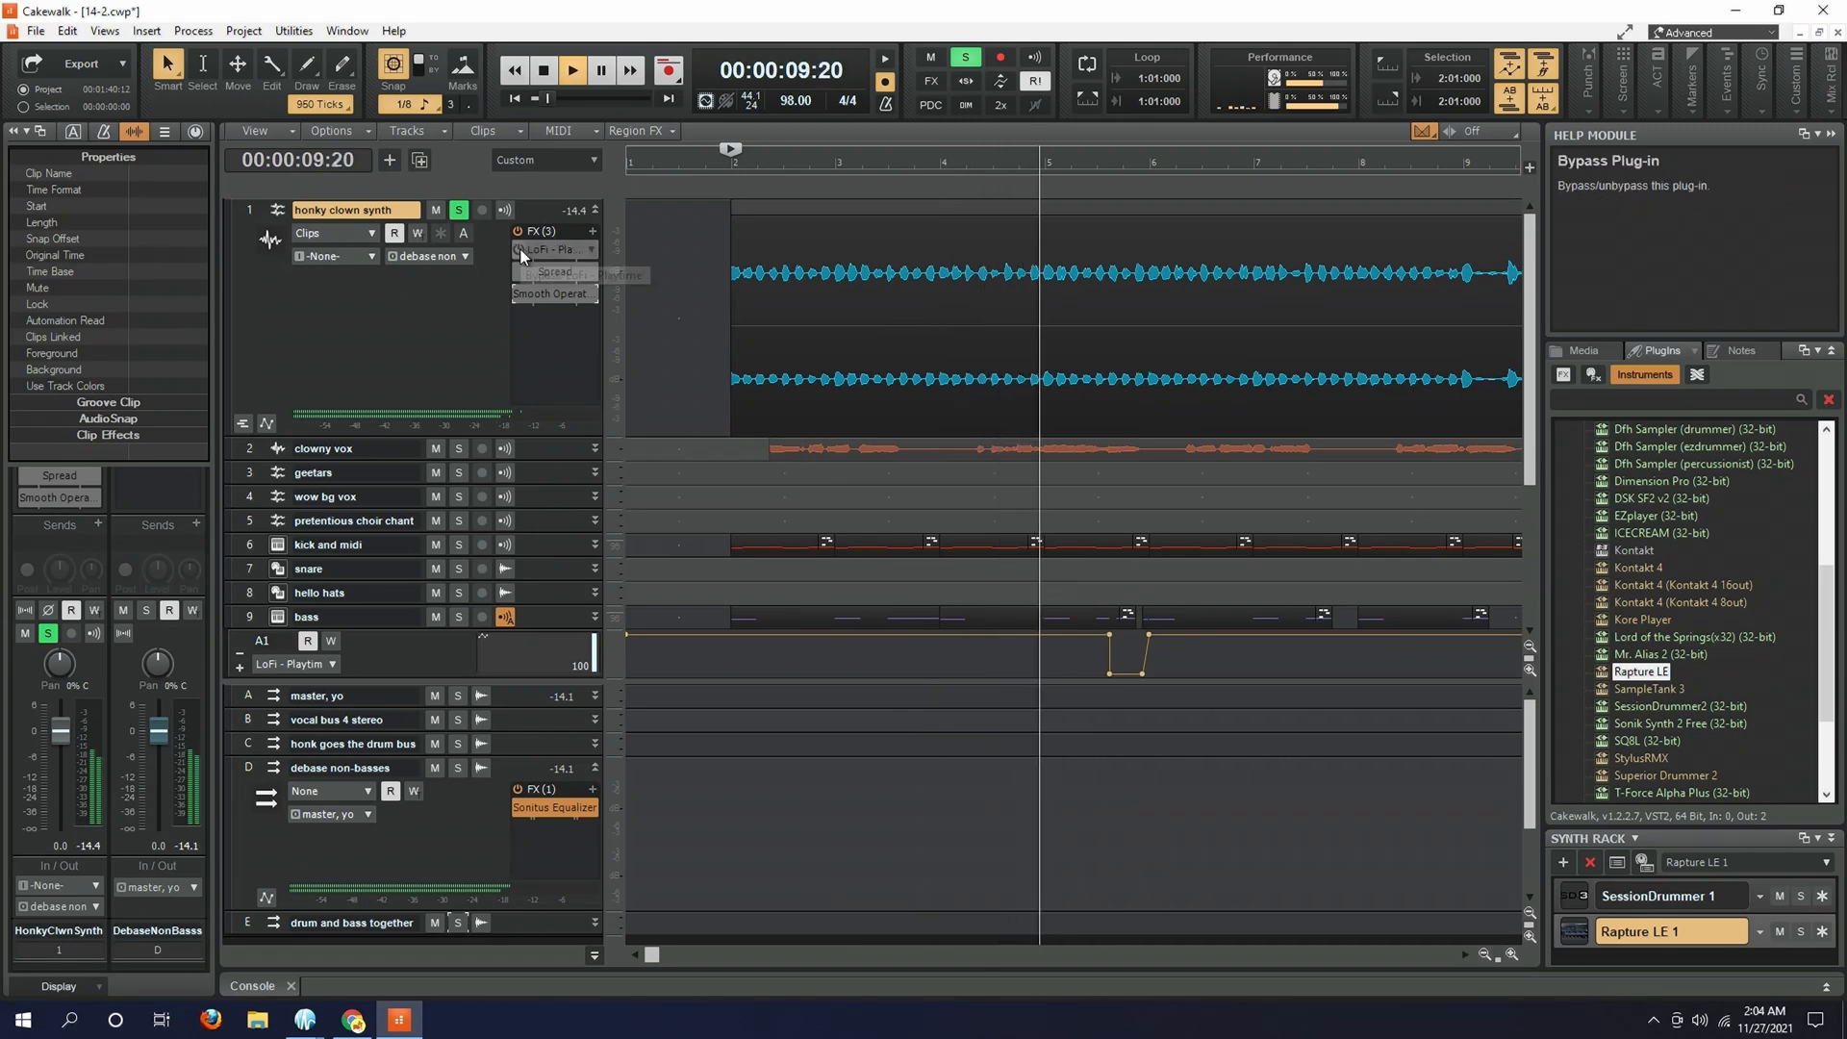
- Enable and open the LoFi - Playtime effect on the honky clown synth track, and play the track through it
key("space")
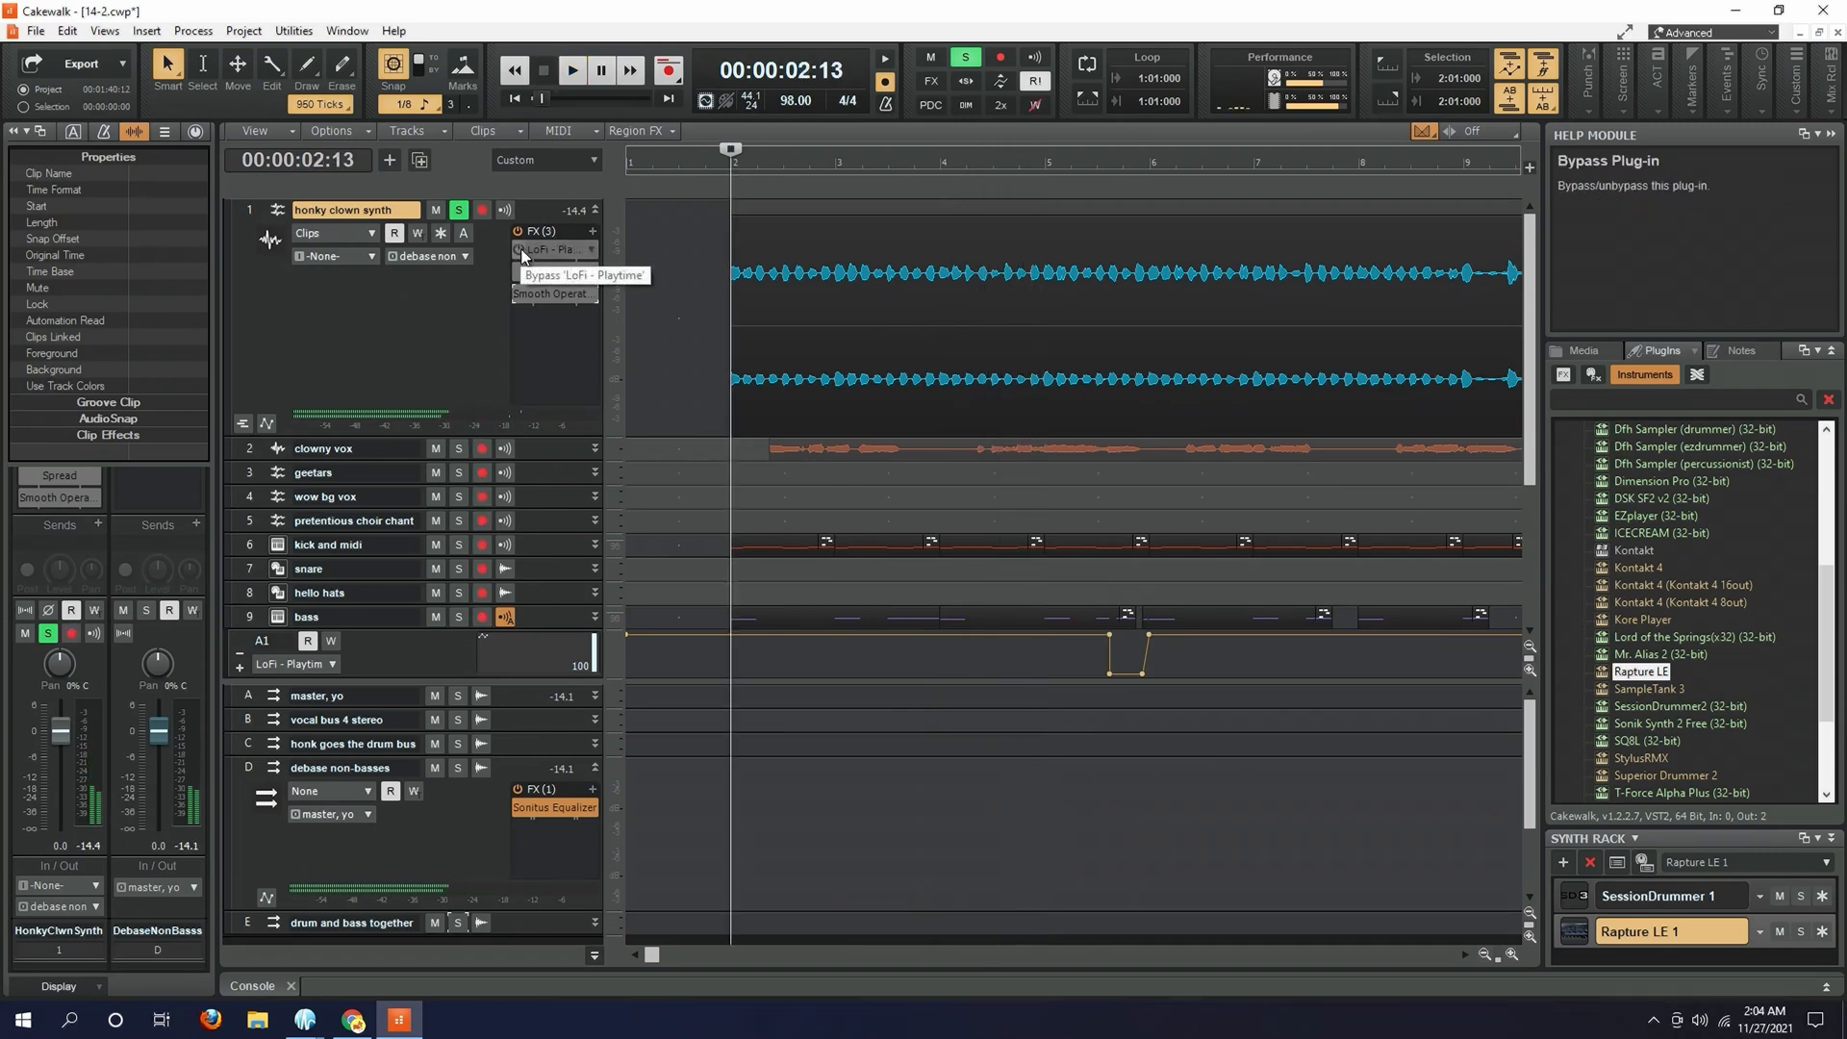
double_click(576, 250)
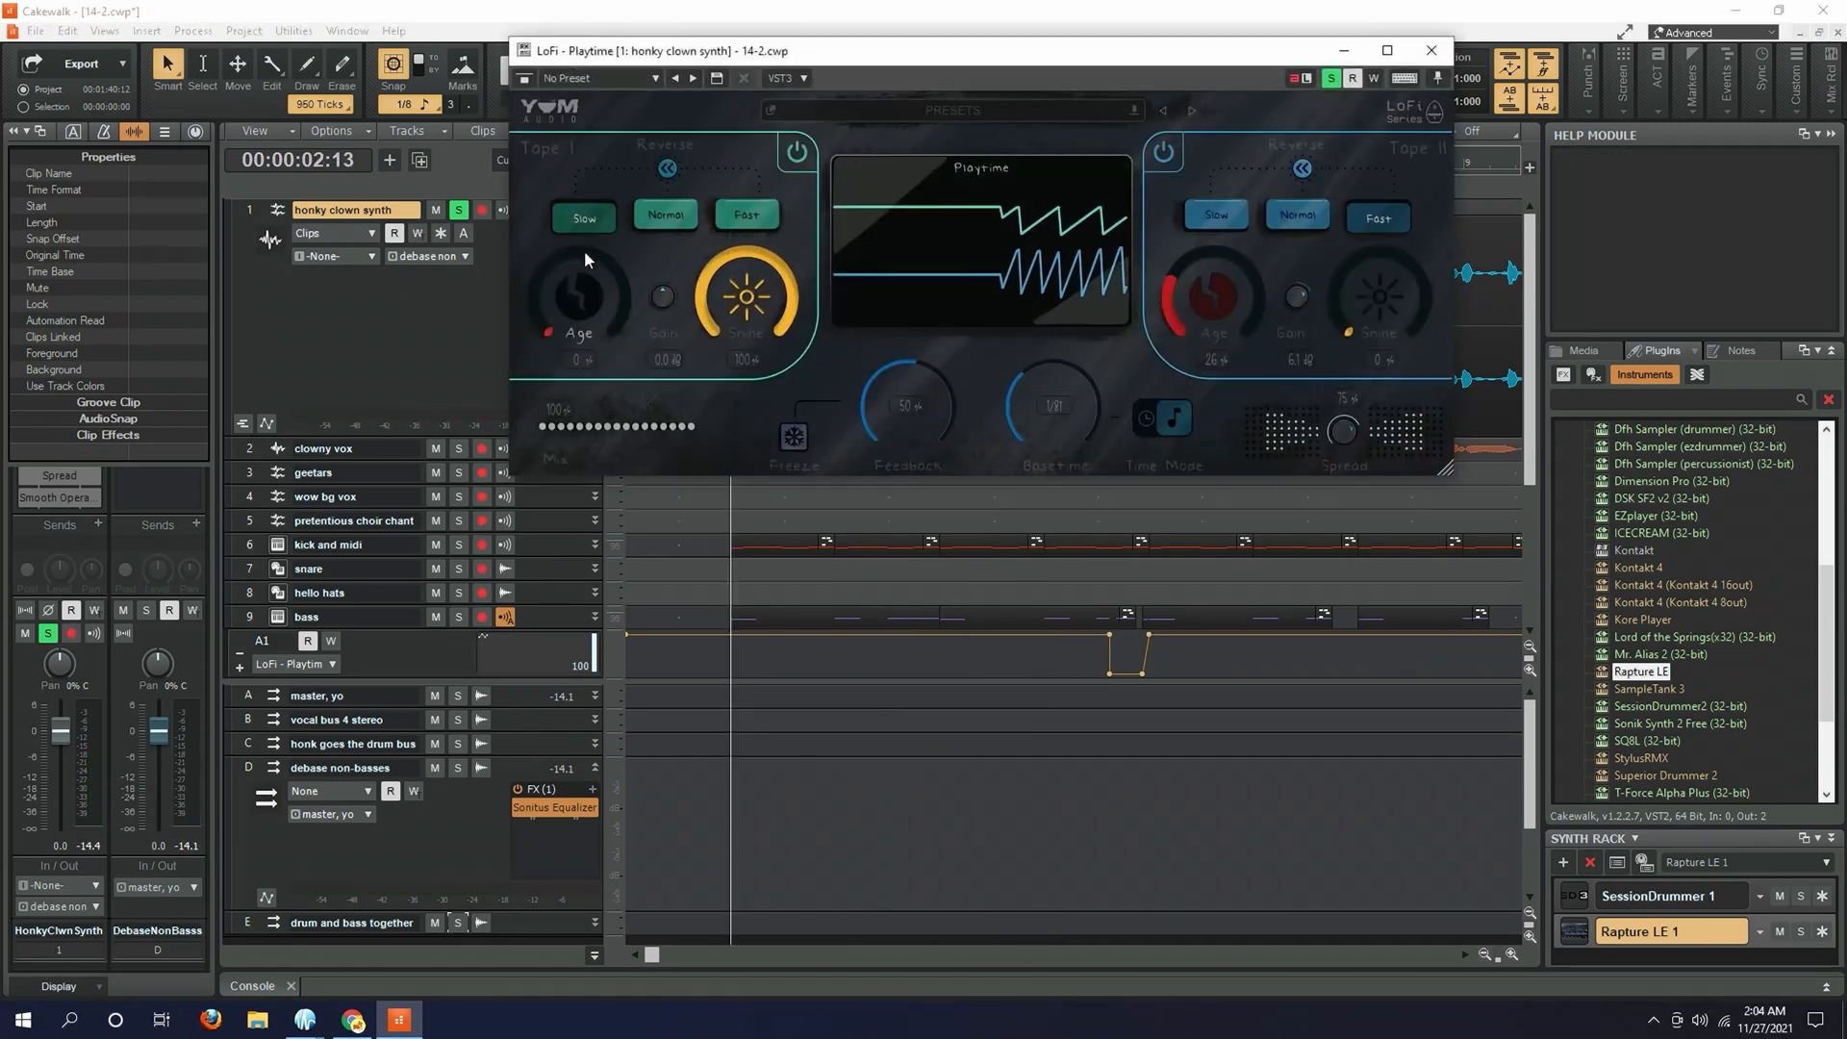
left_click_drag(784, 58, 1088, 195)
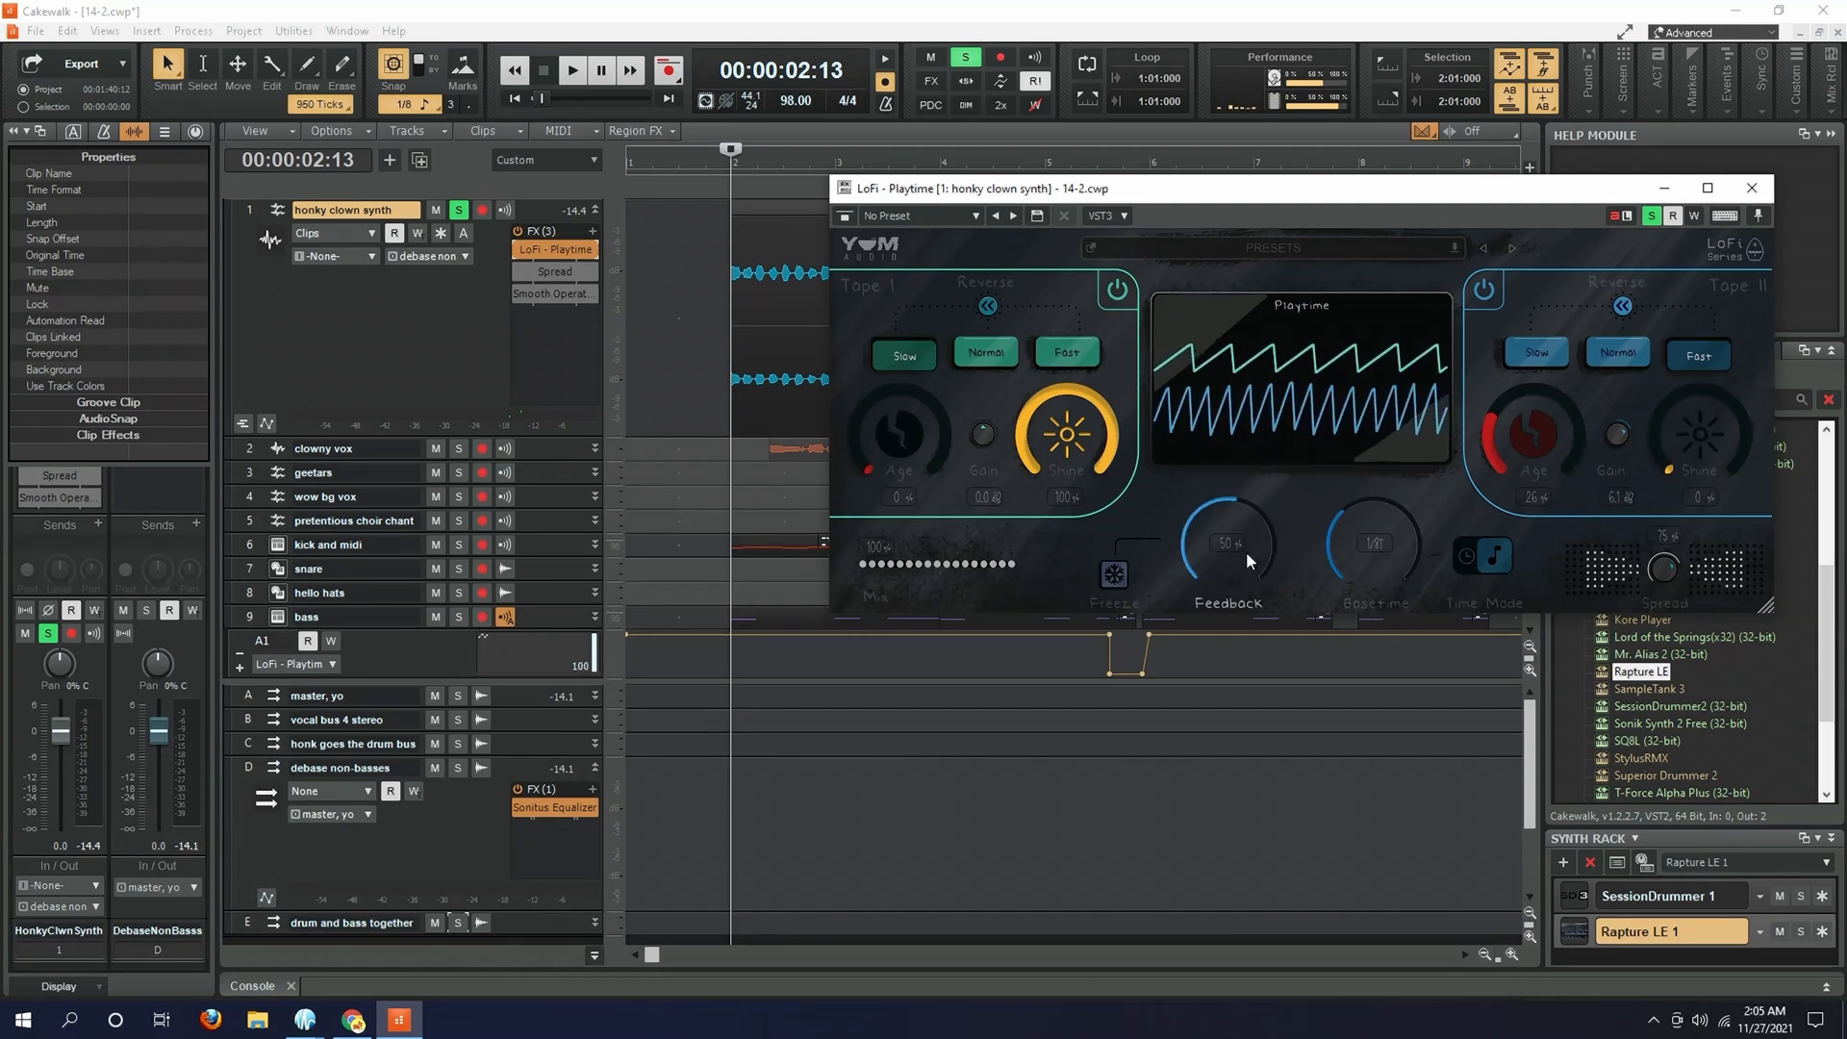
key("space")
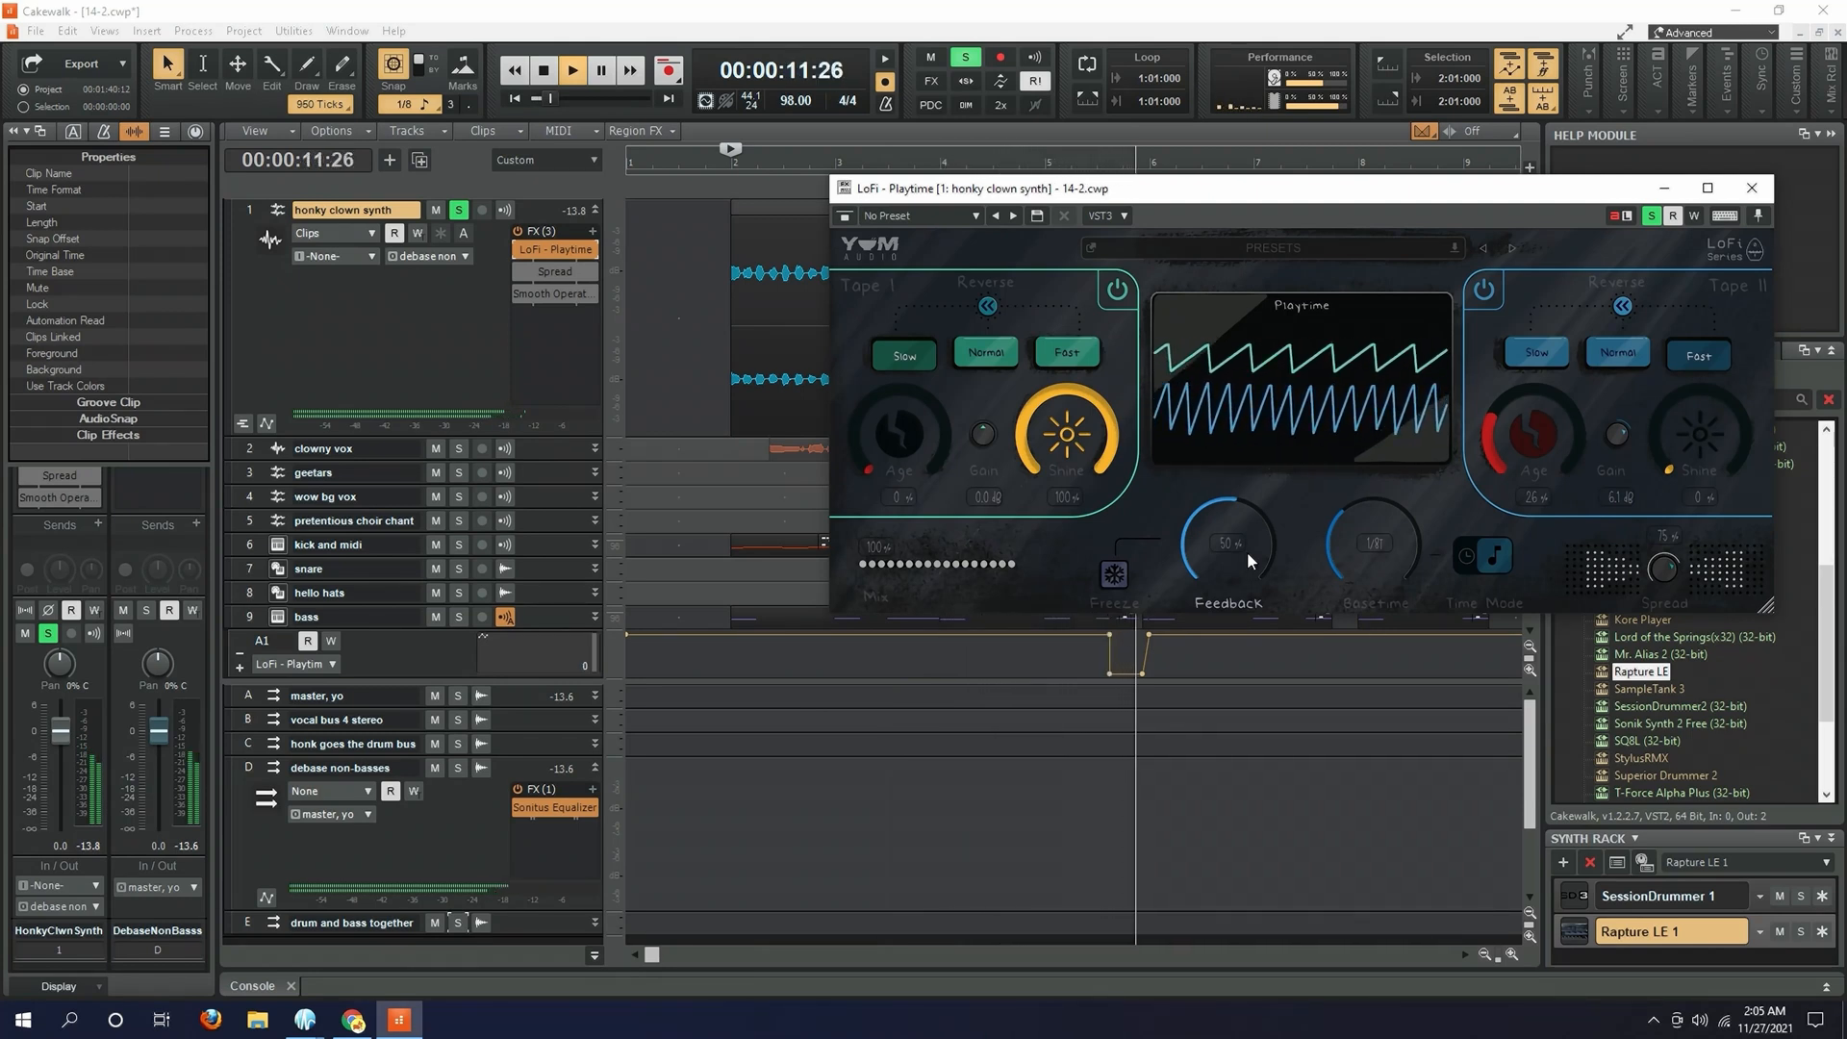
key("space")
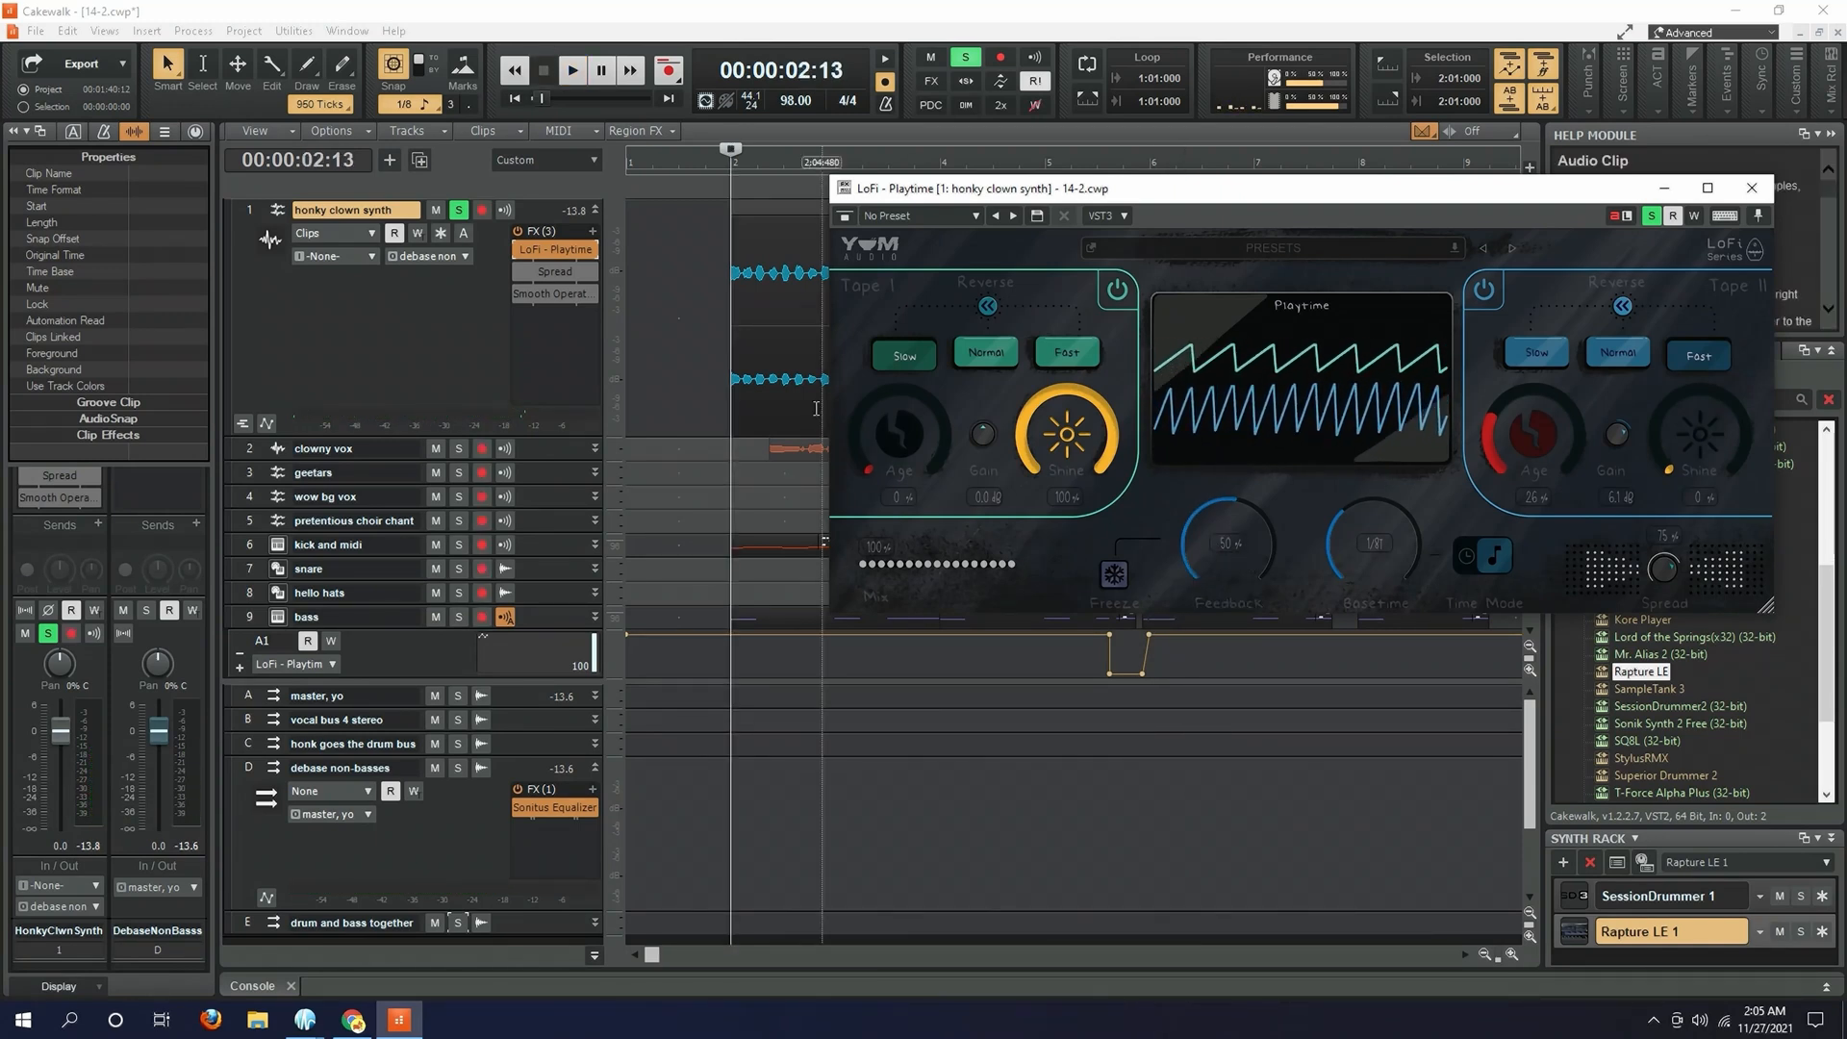
- Enable and open the Spread effect on the honky clown synth track, and compare playback with Spread active and bypassed
double_click(523, 274)
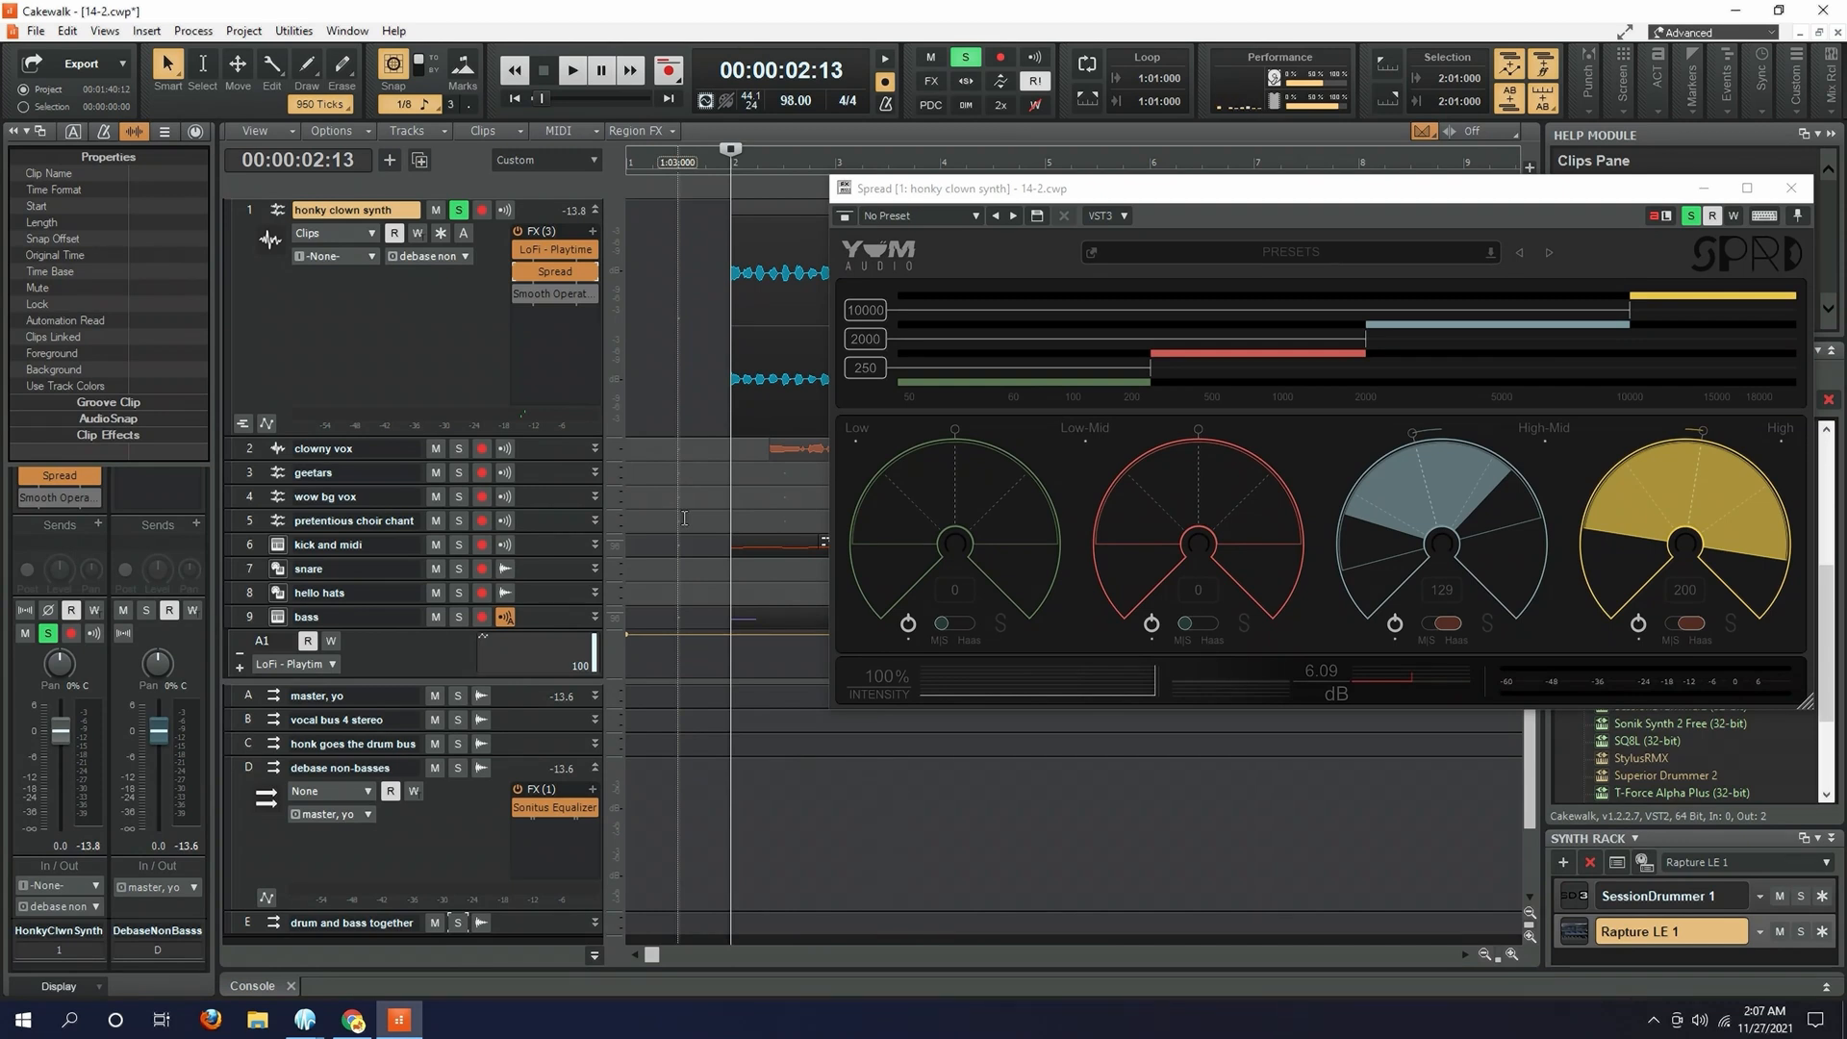
key("space")
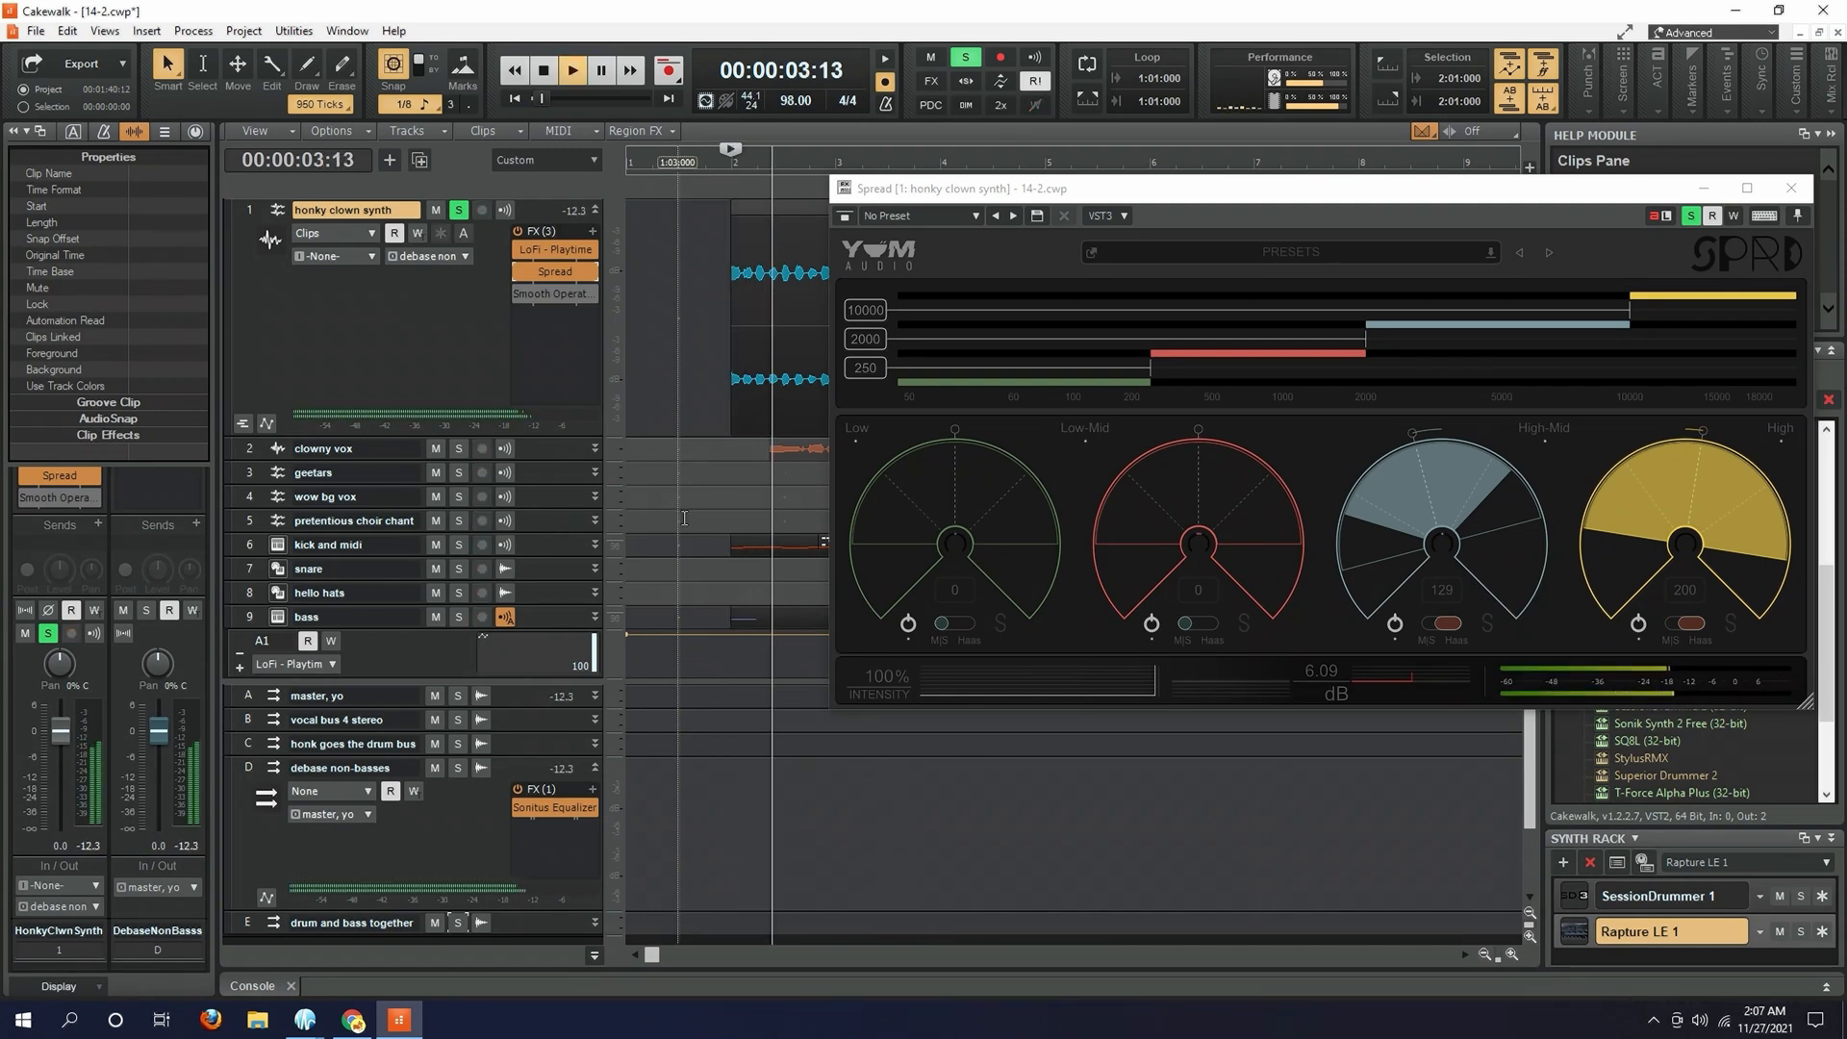
left_click(519, 274)
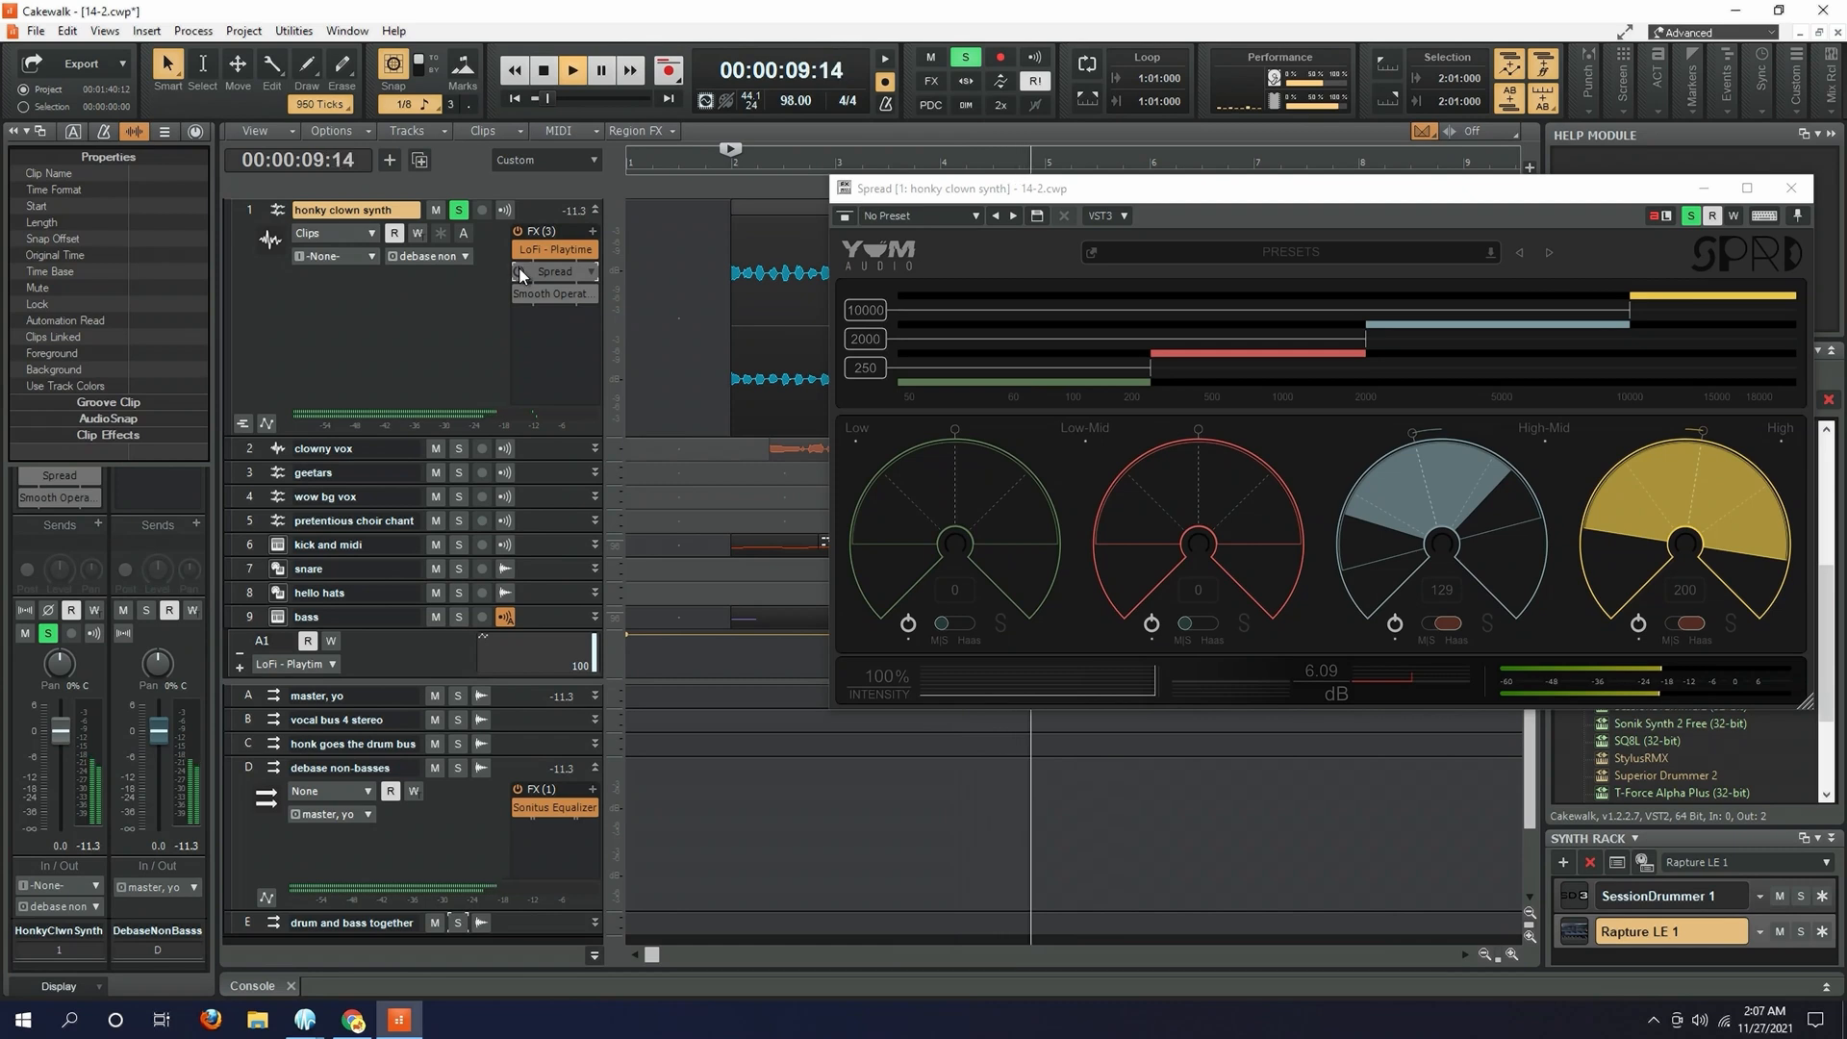
left_click(518, 269)
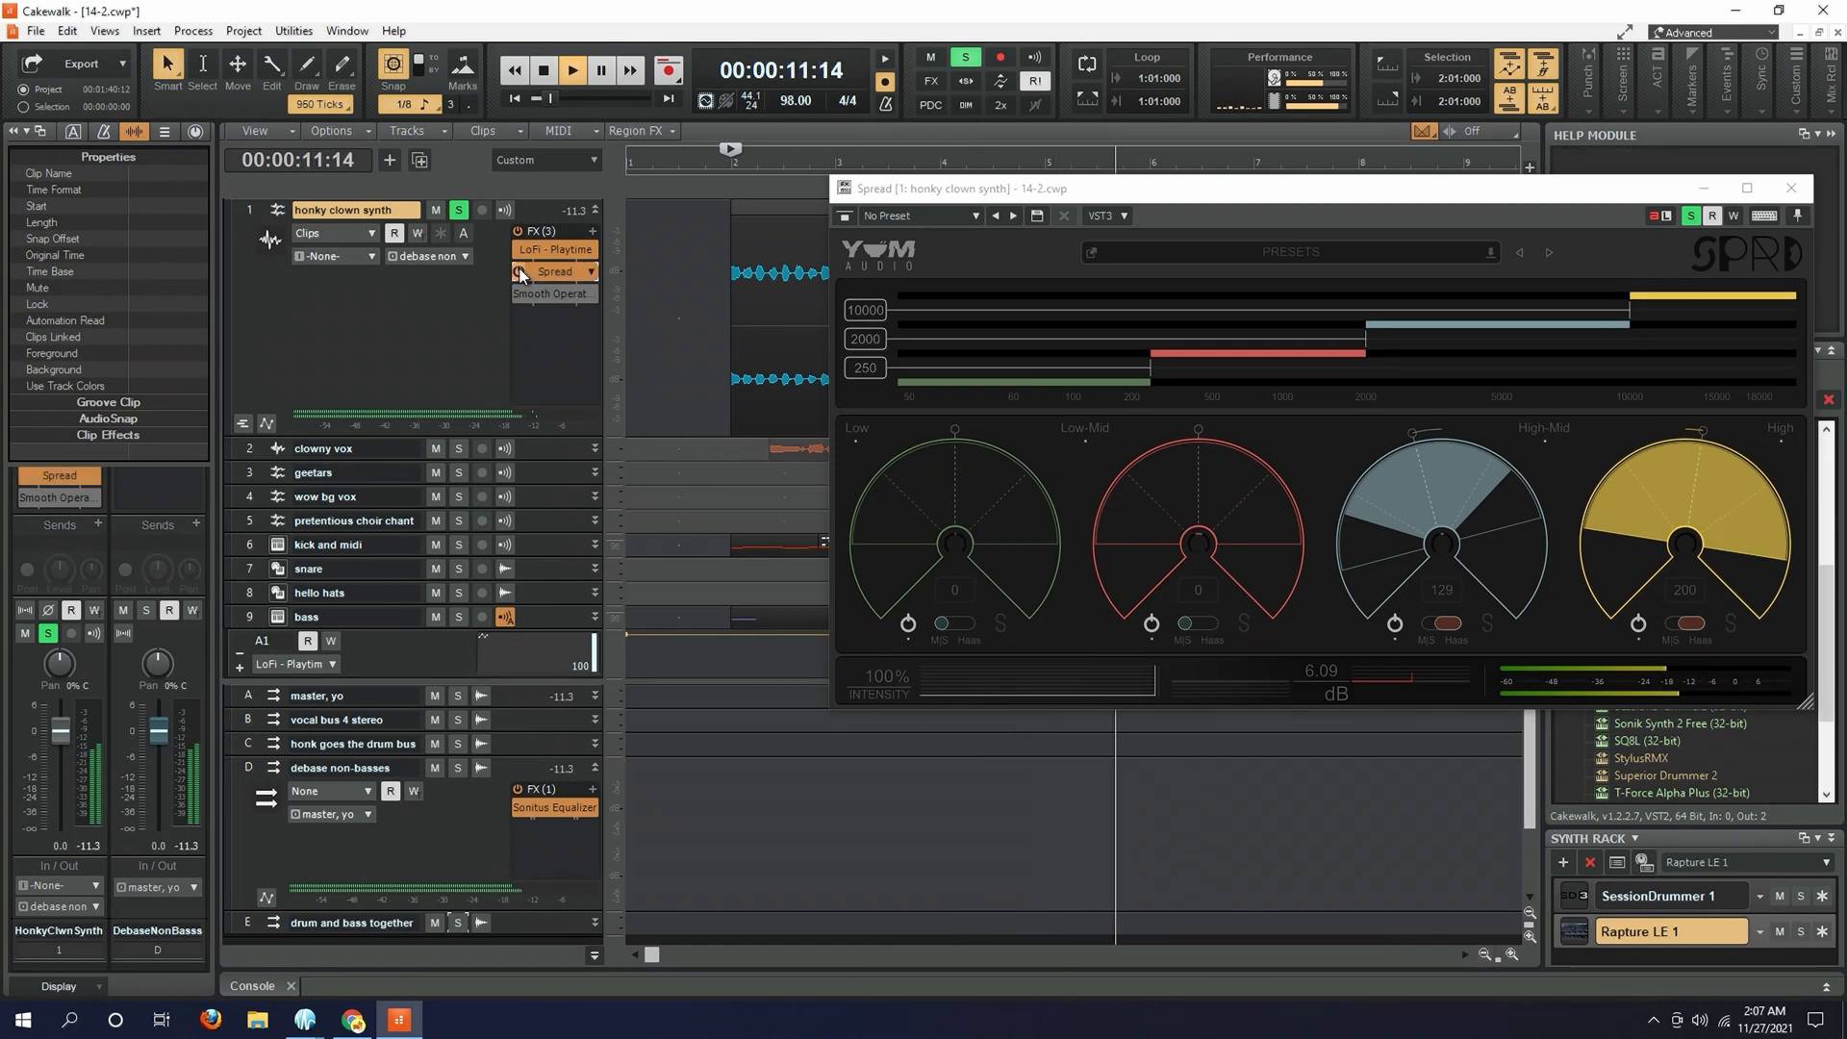
left_click(520, 269)
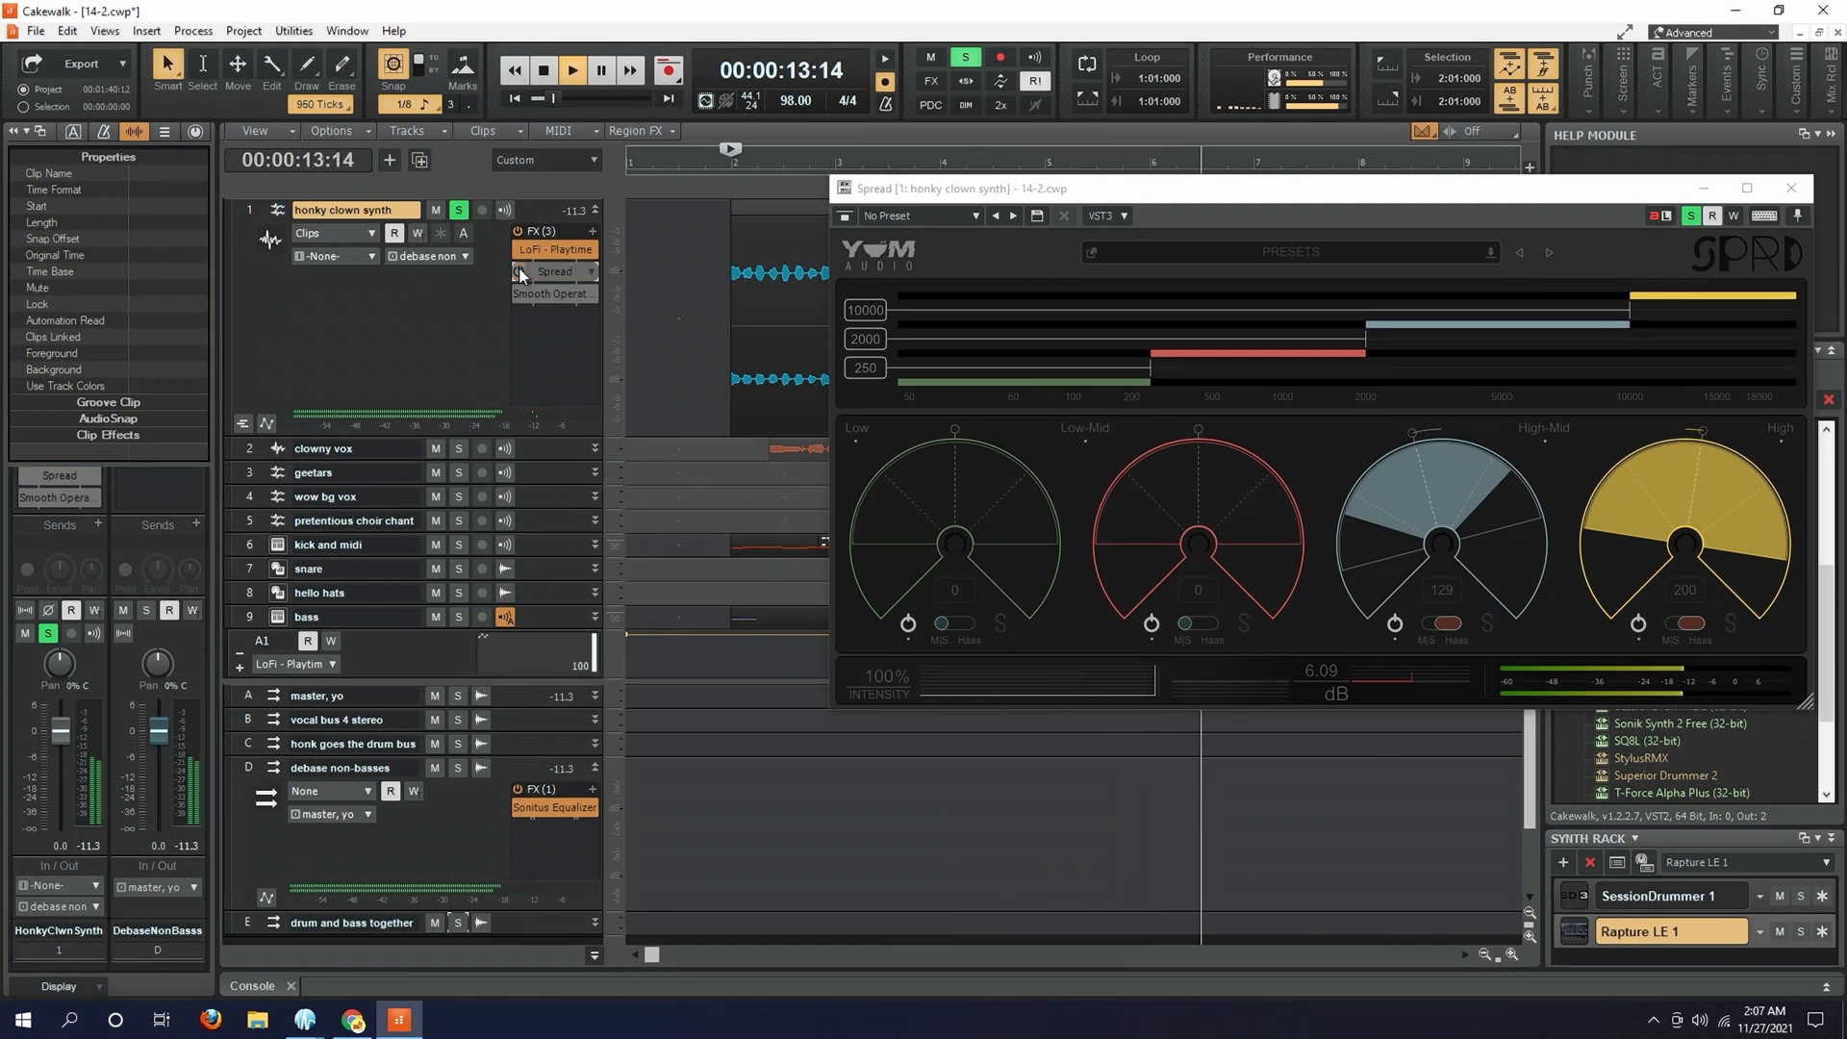
left_click(520, 271)
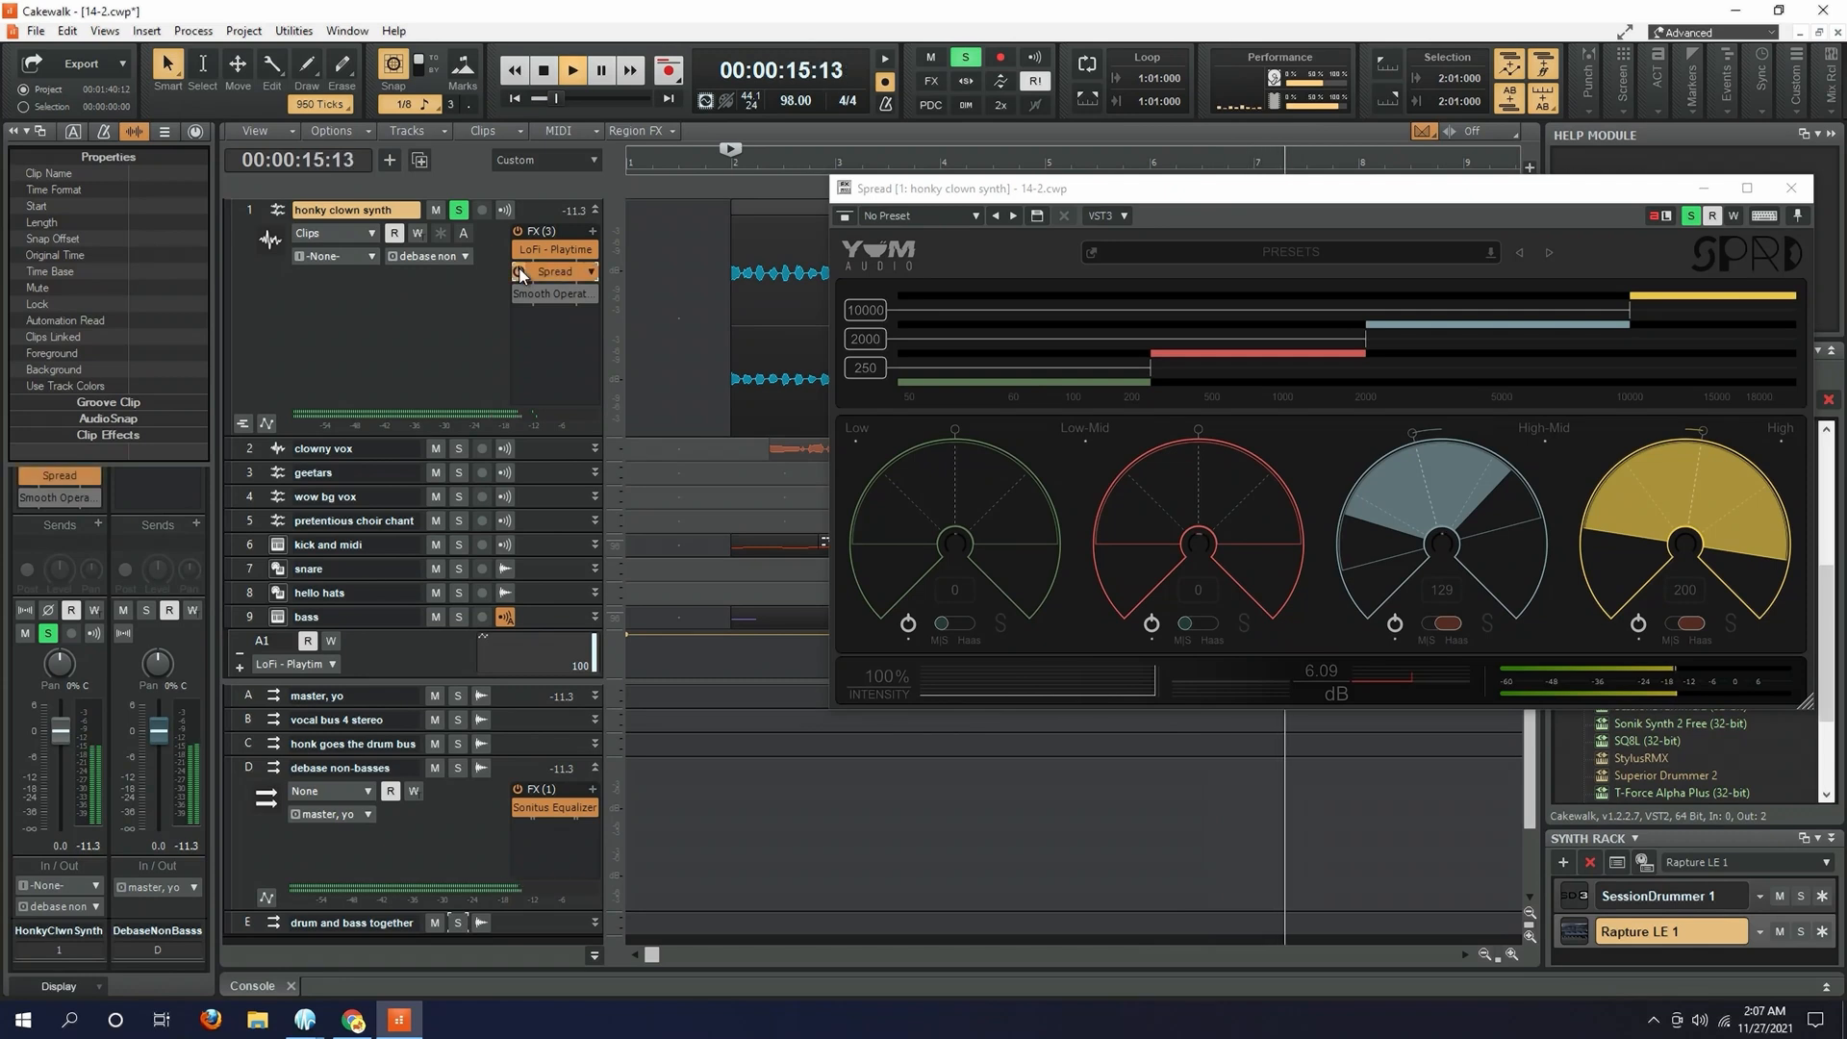
key("space")
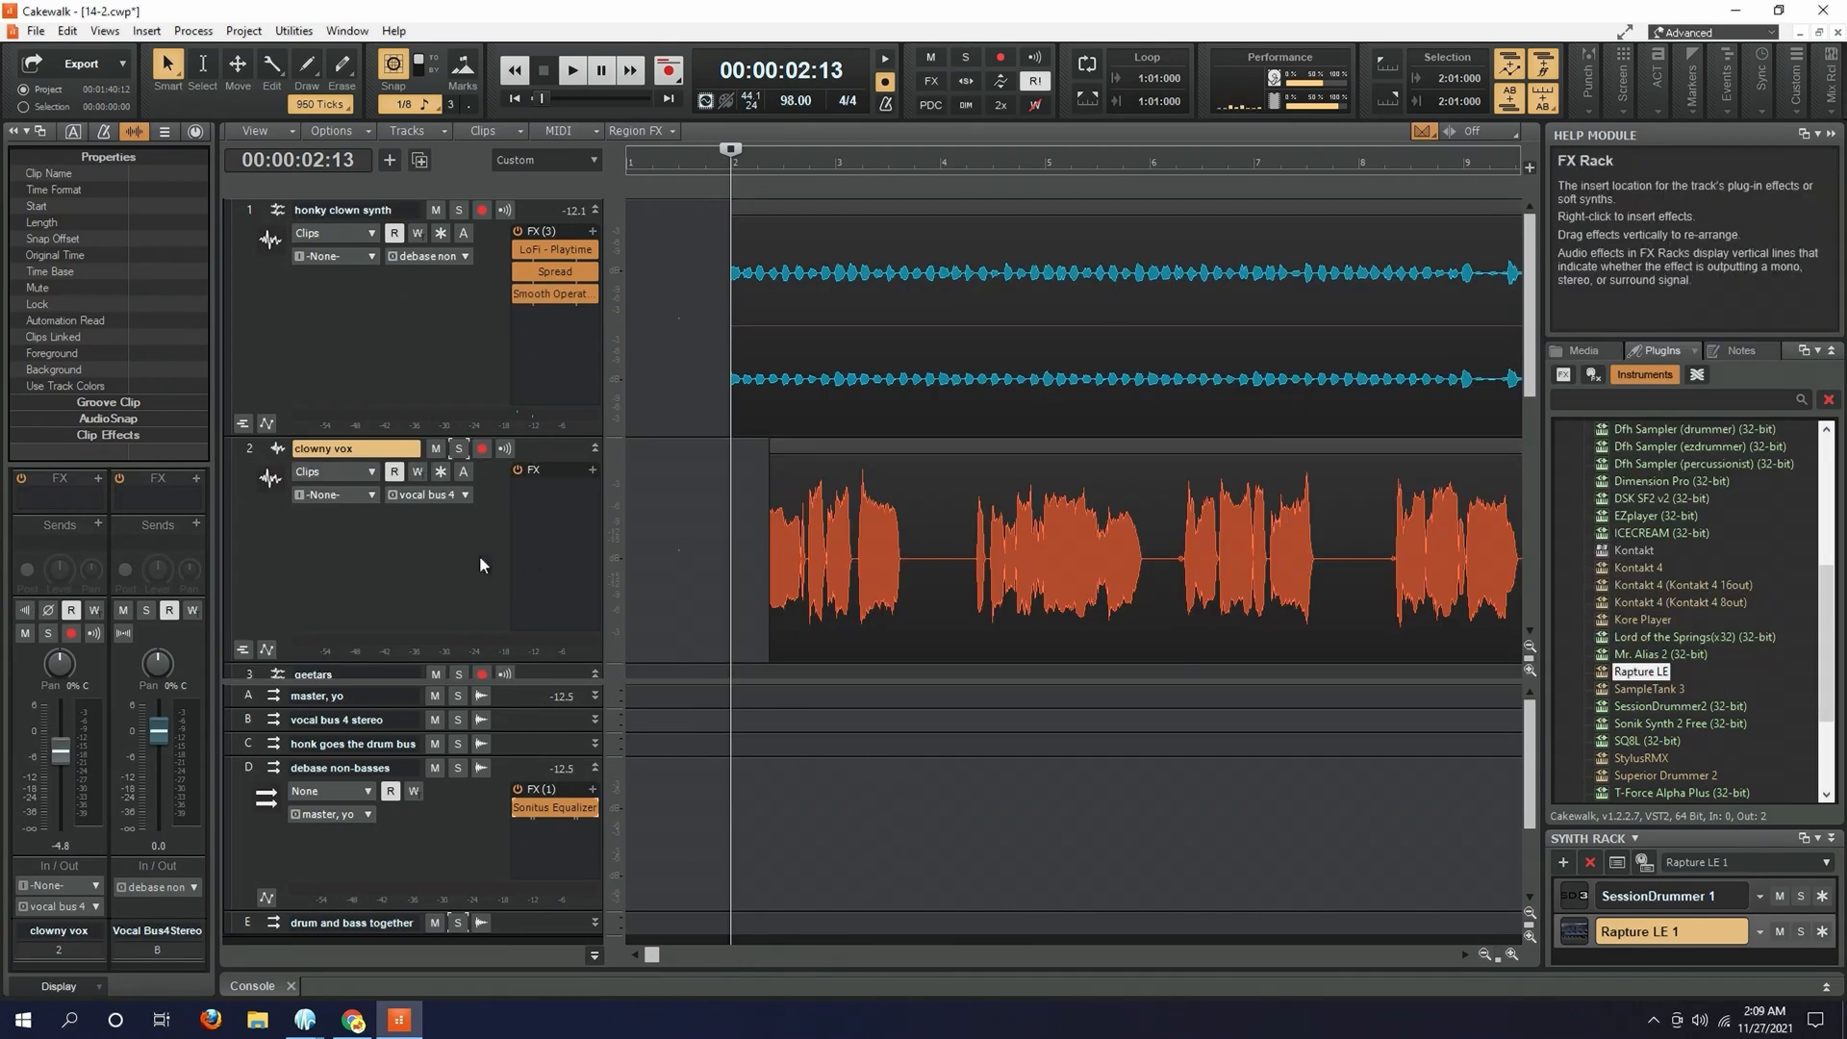
- Solo the geetars track and play it from just before measure 10 with its effects bypassed
scroll(600, 588, "down", 3)
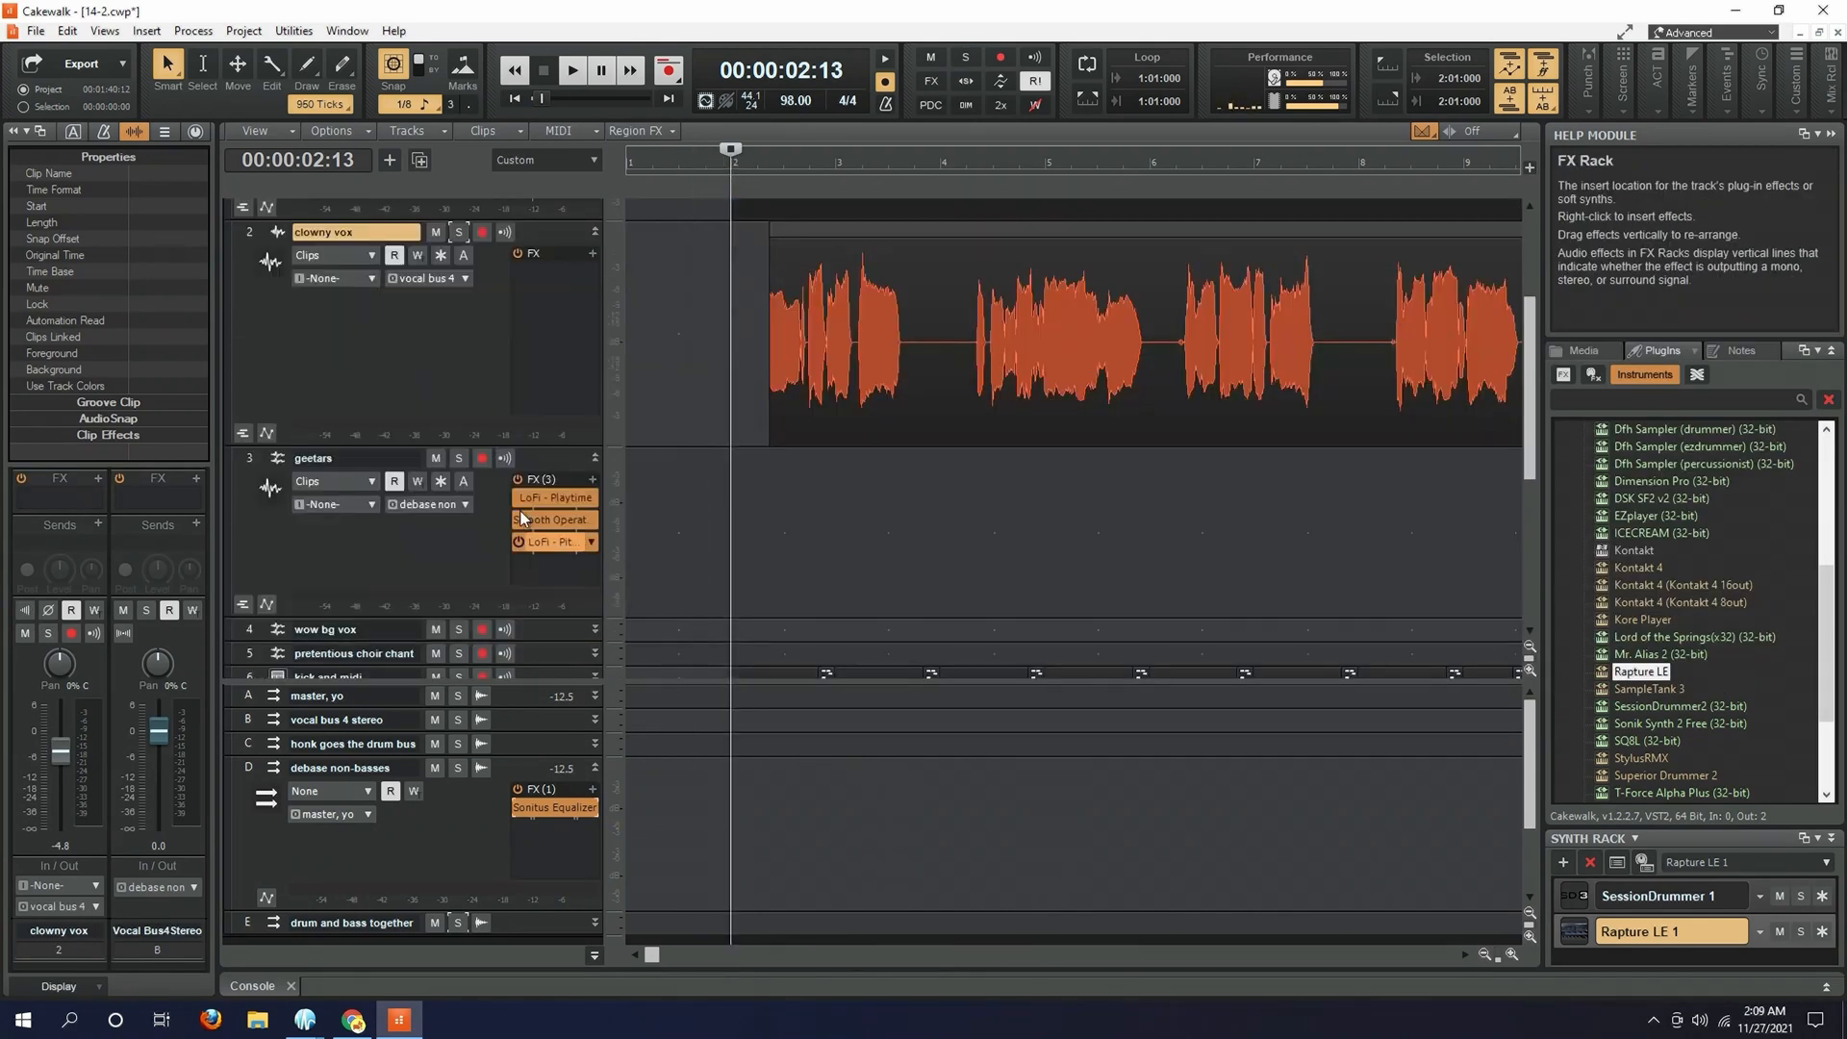
left_click(459, 459)
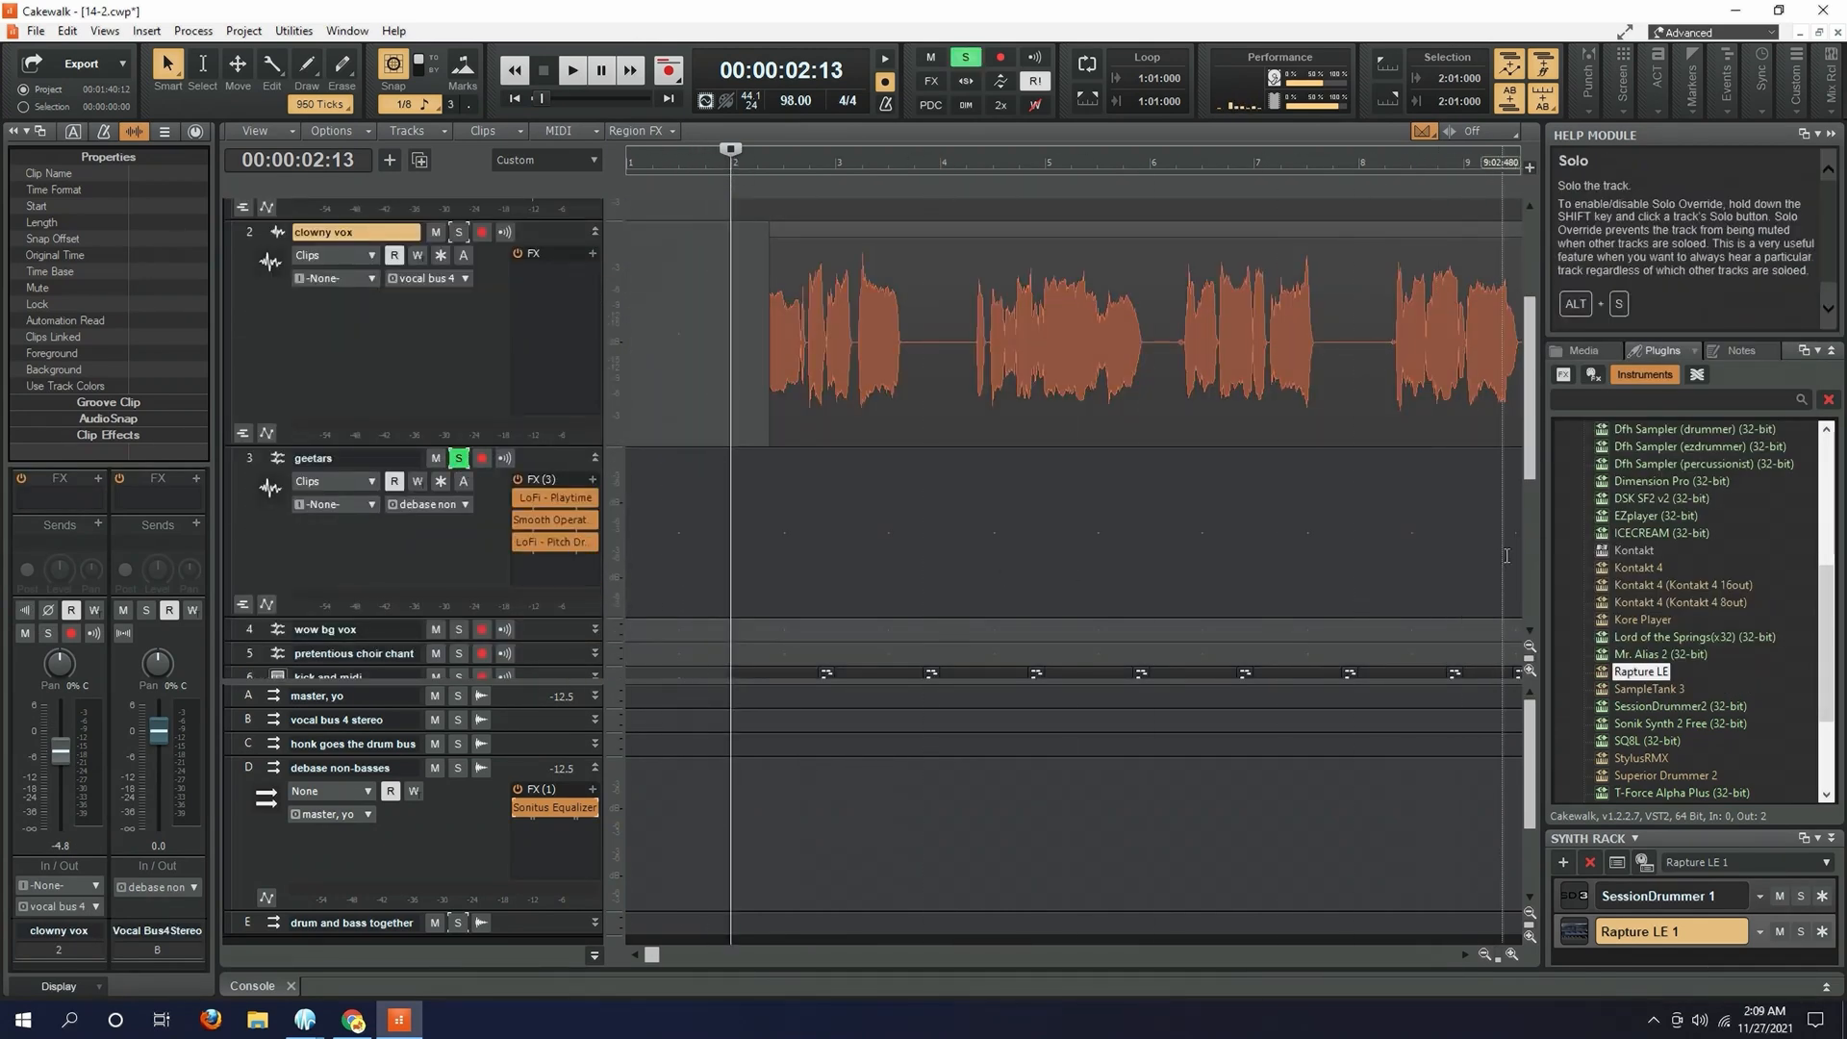
key("space")
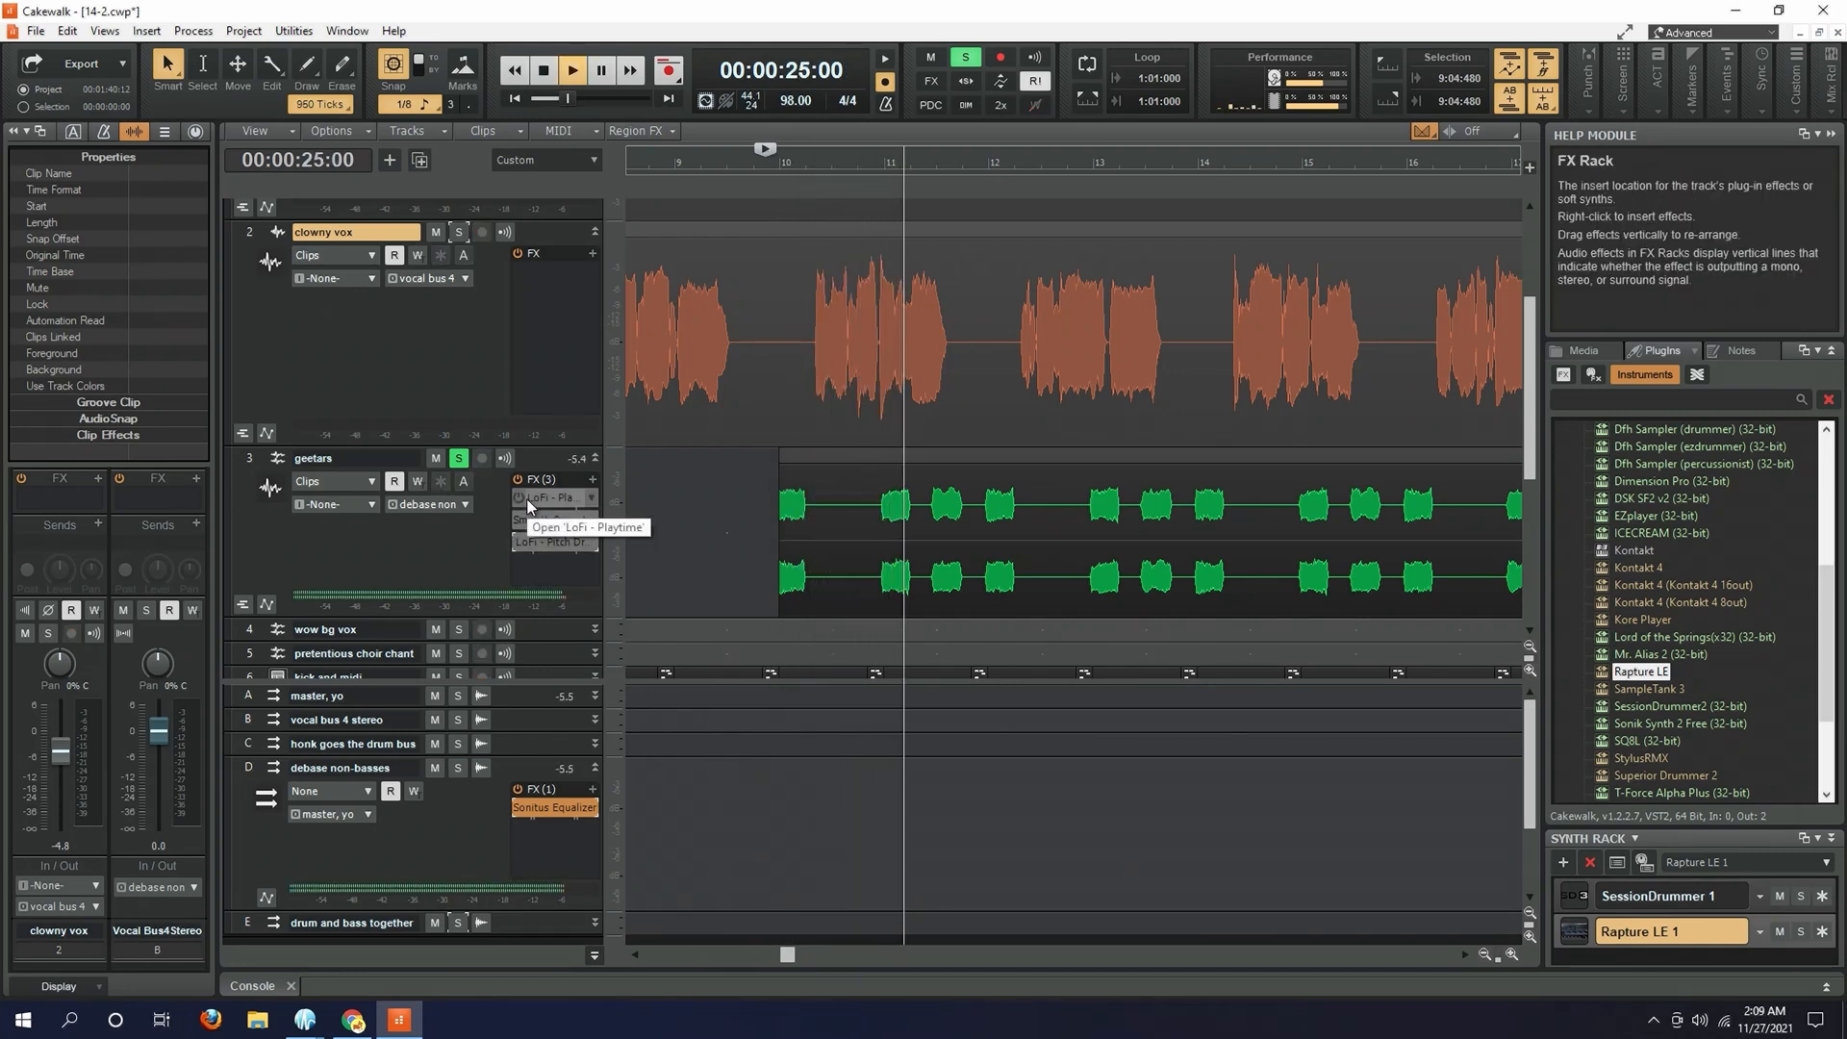
key("space")
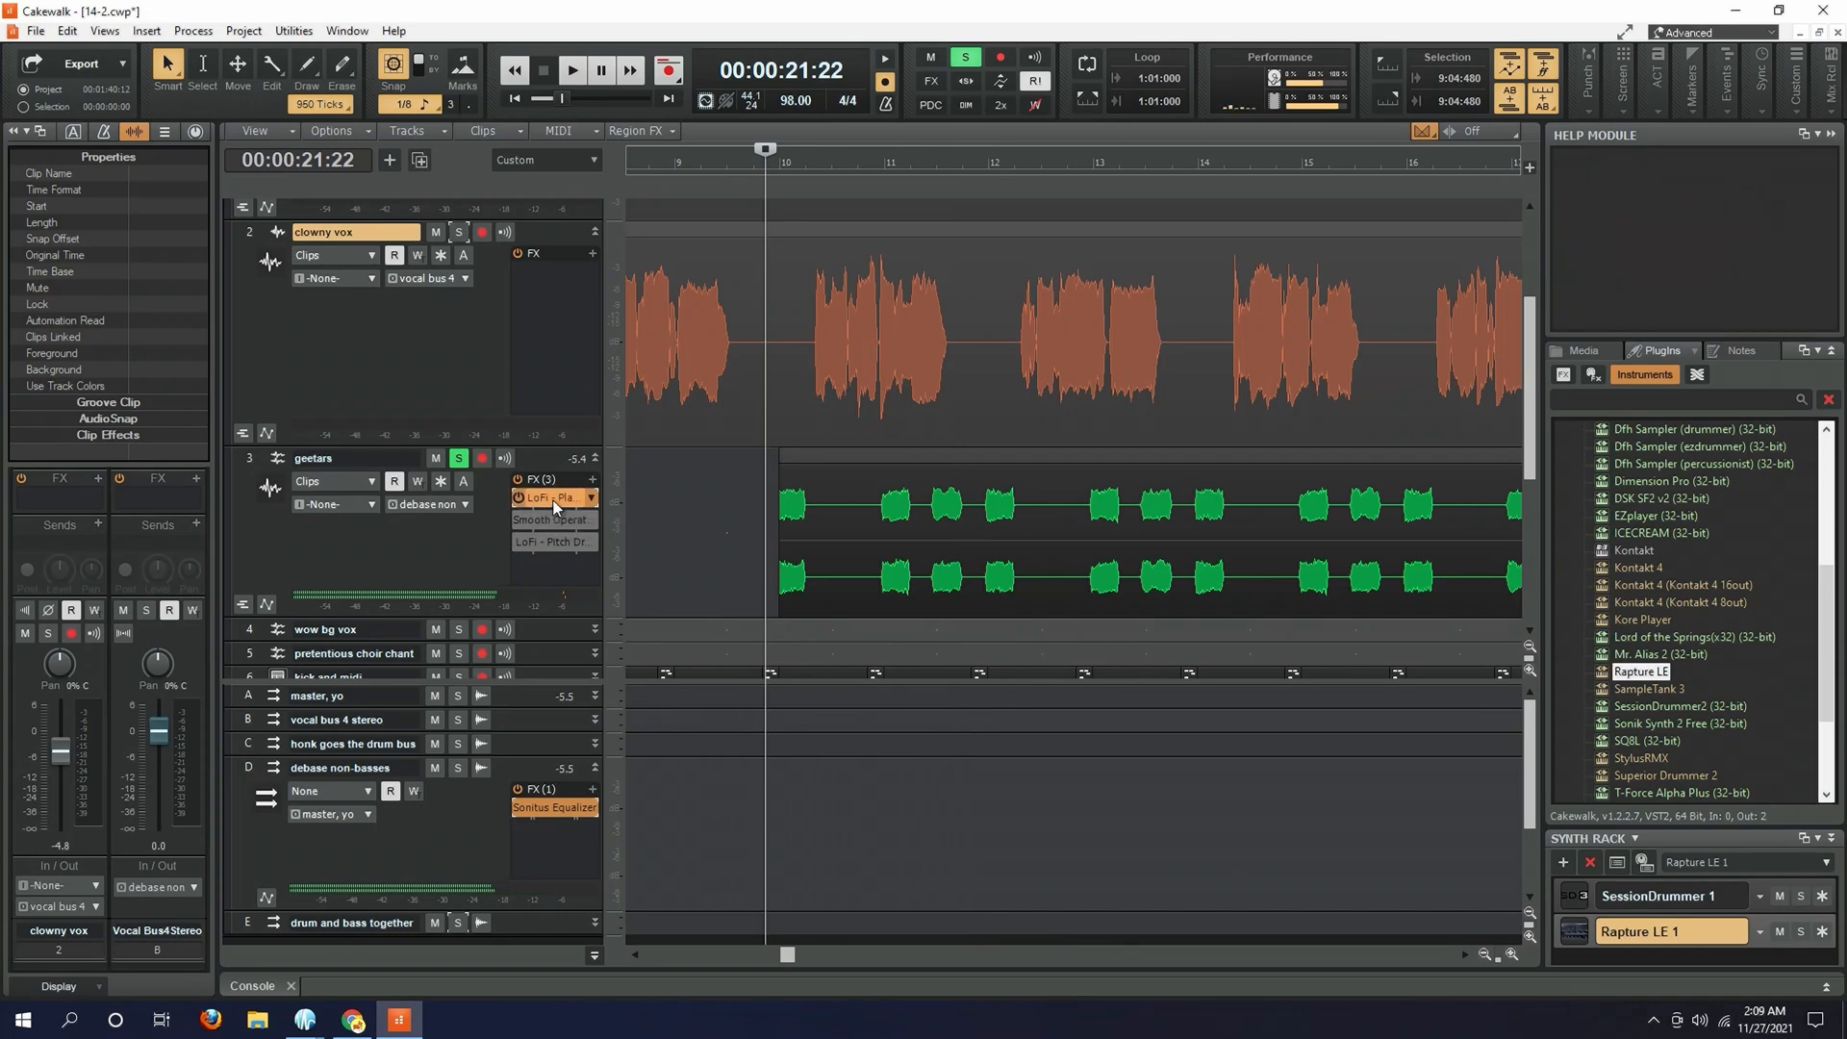
- Open the LoFi - Playtime effect on the geetars track and play the track from measure 9
double_click(544, 498)
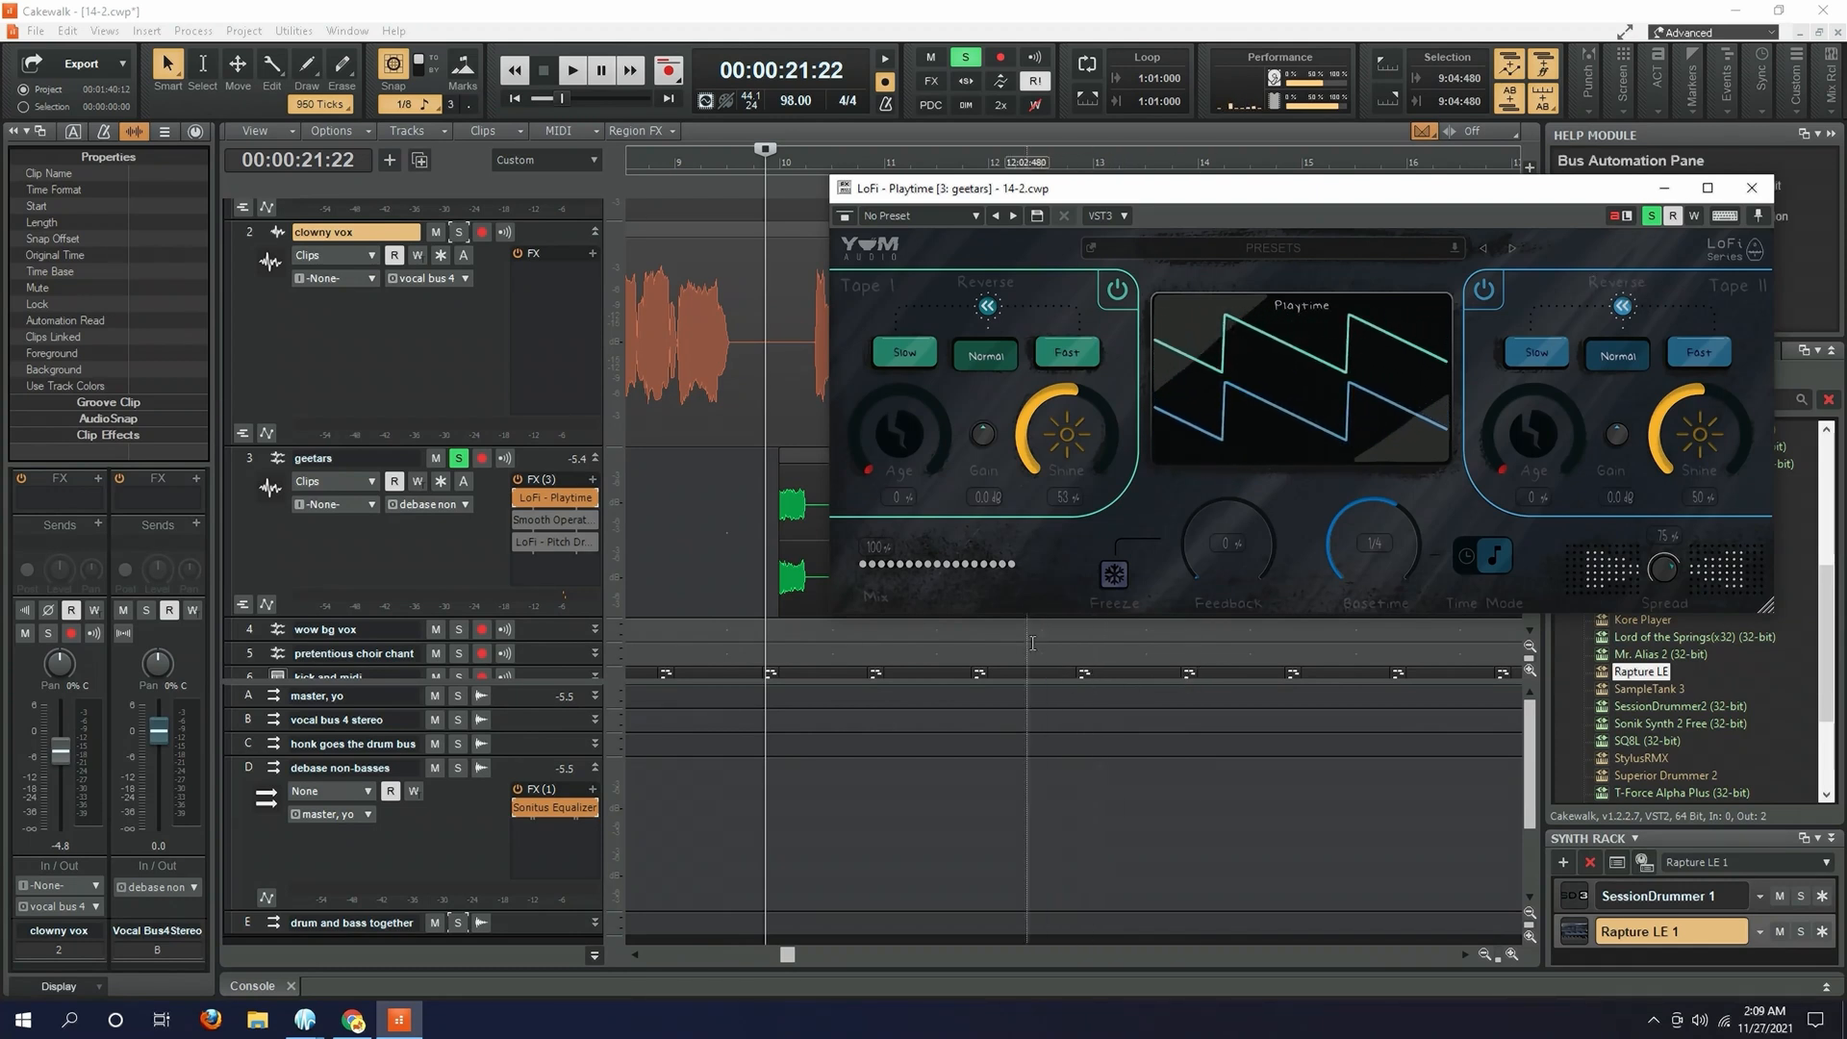
key("space")
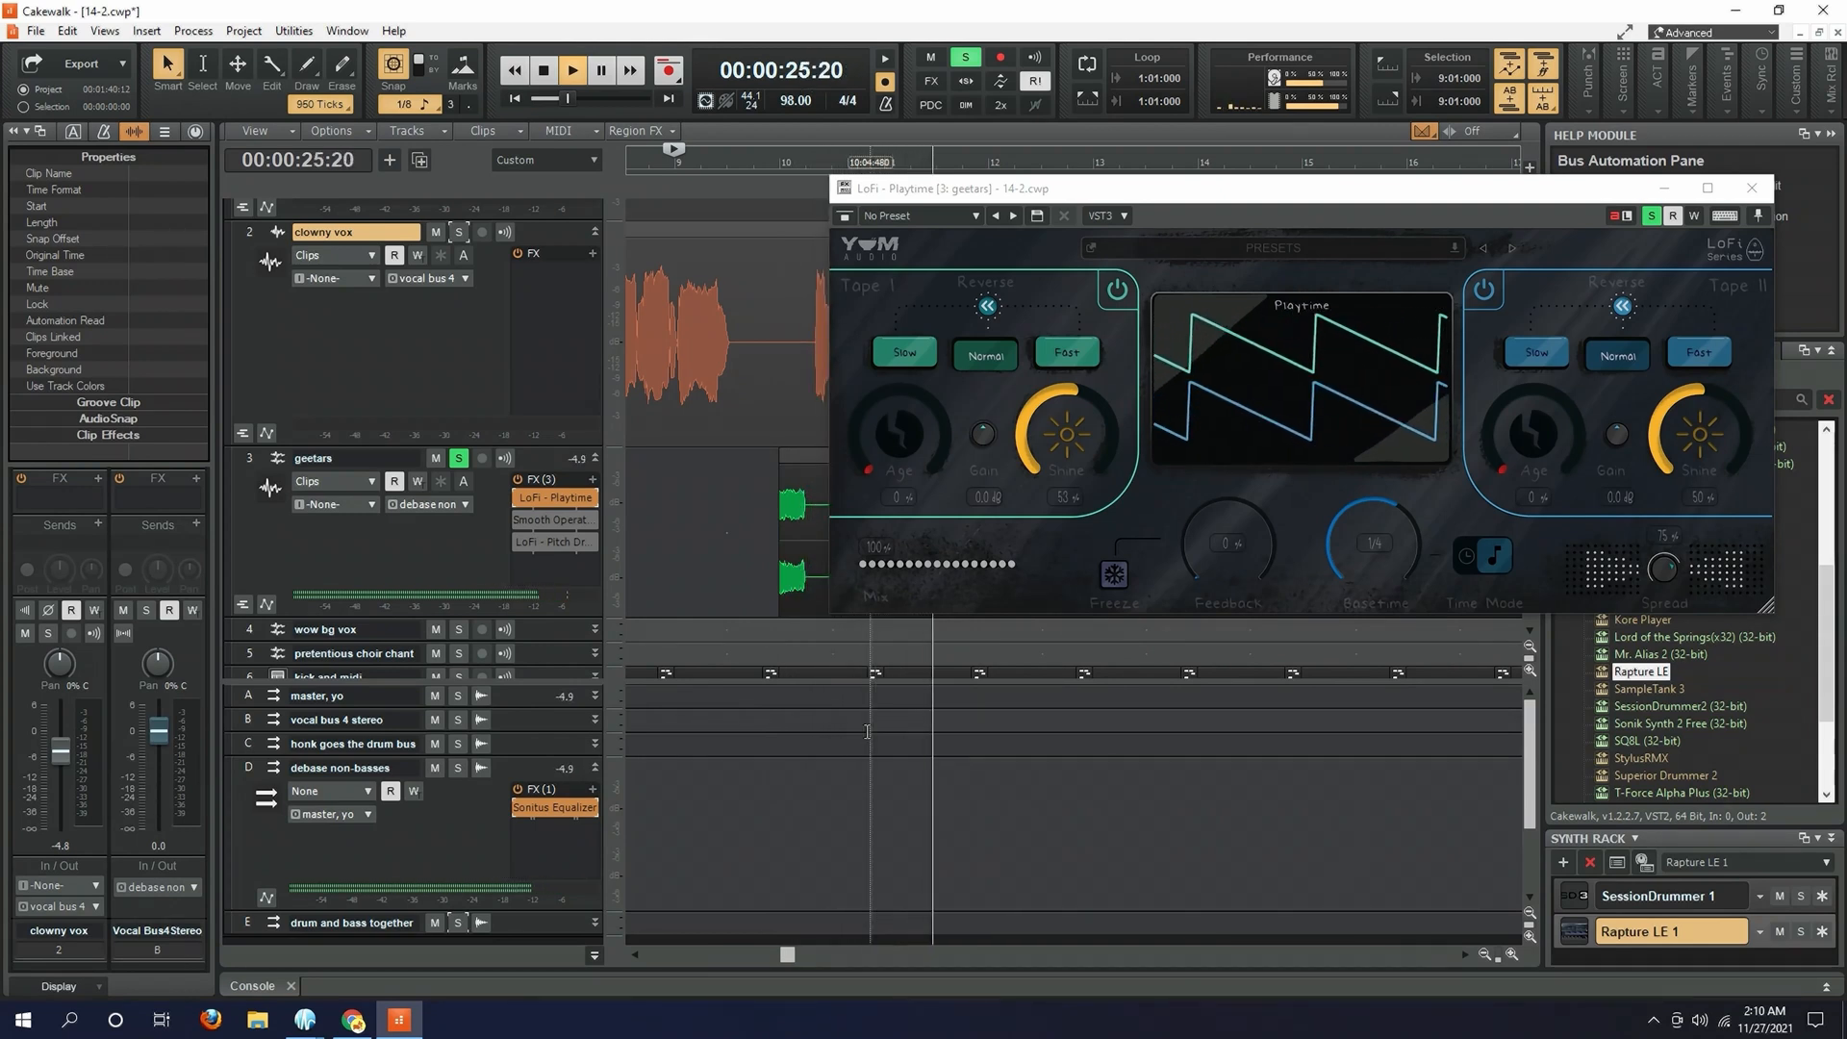
key("space")
- Enable Smooth Operator and LoFi - Pitch Dropout on the geetars track, and compare playback from measure 10 with Pitch Dropout active and bypassed
left_click(516, 522)
double_click(524, 541)
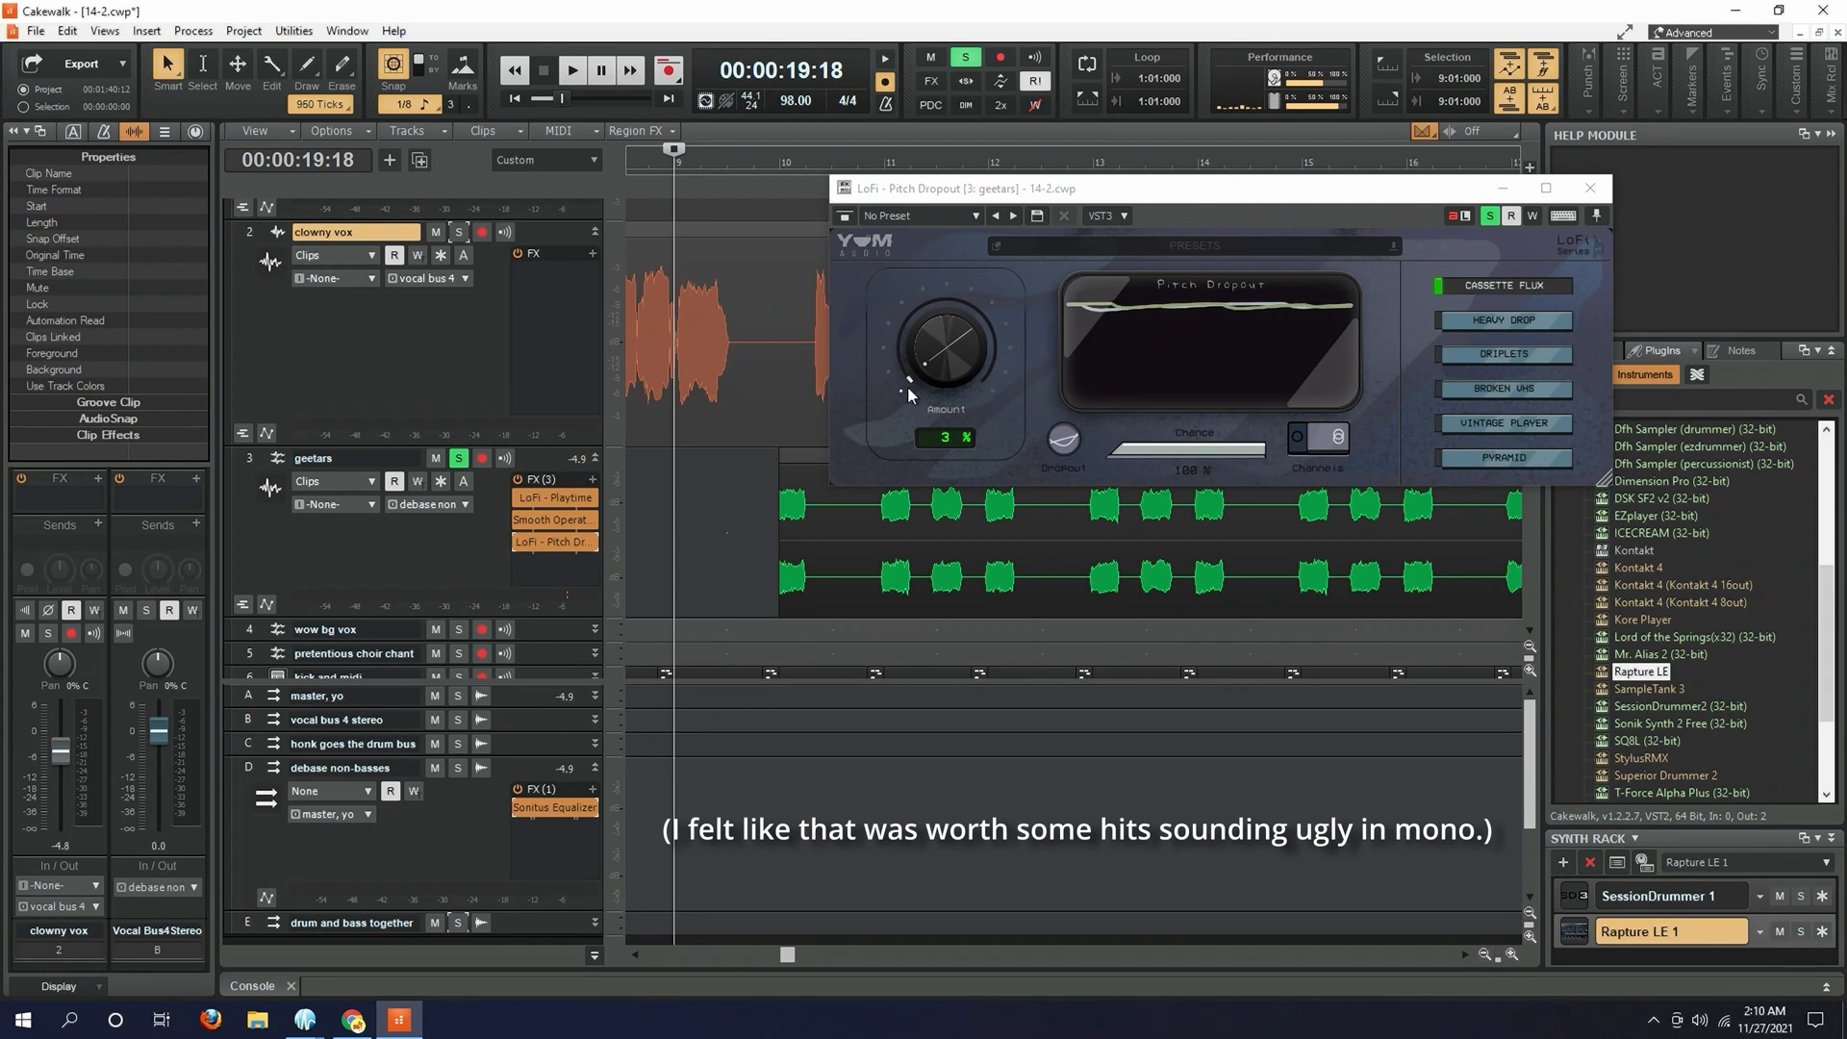
left_click(777, 641)
key("space")
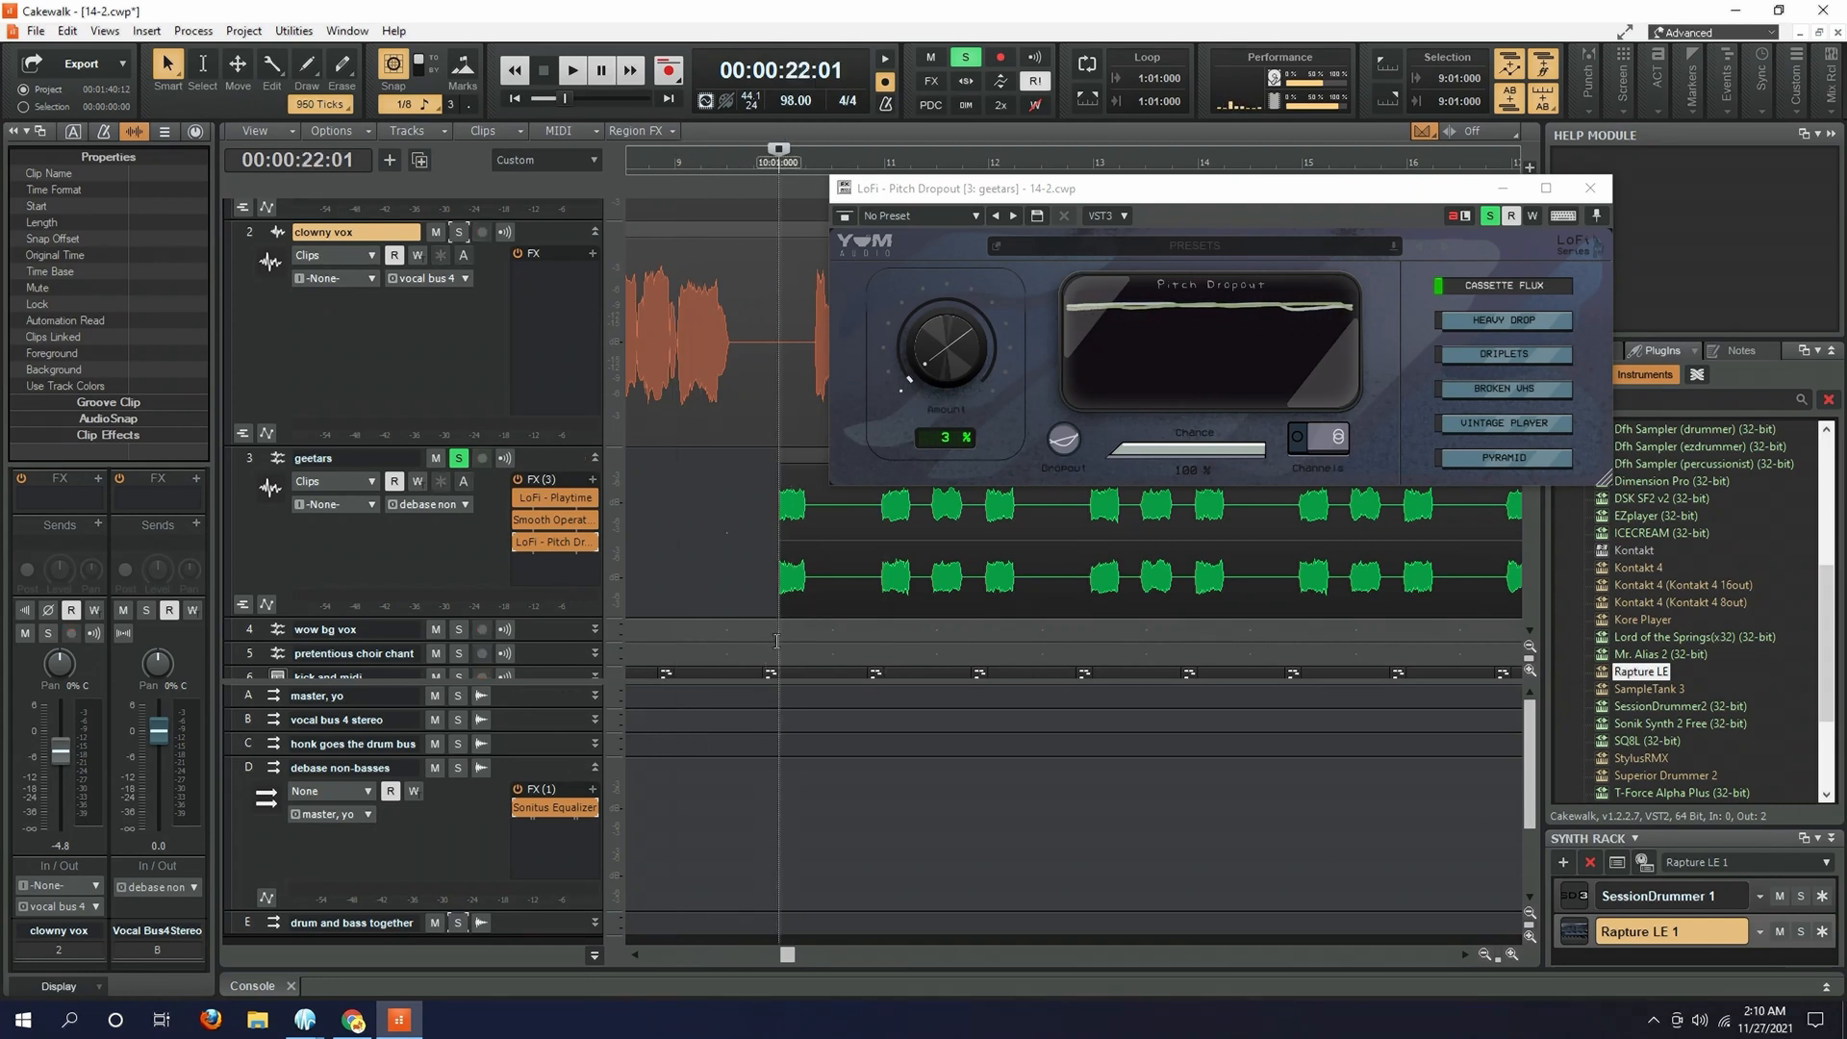
left_click(516, 544)
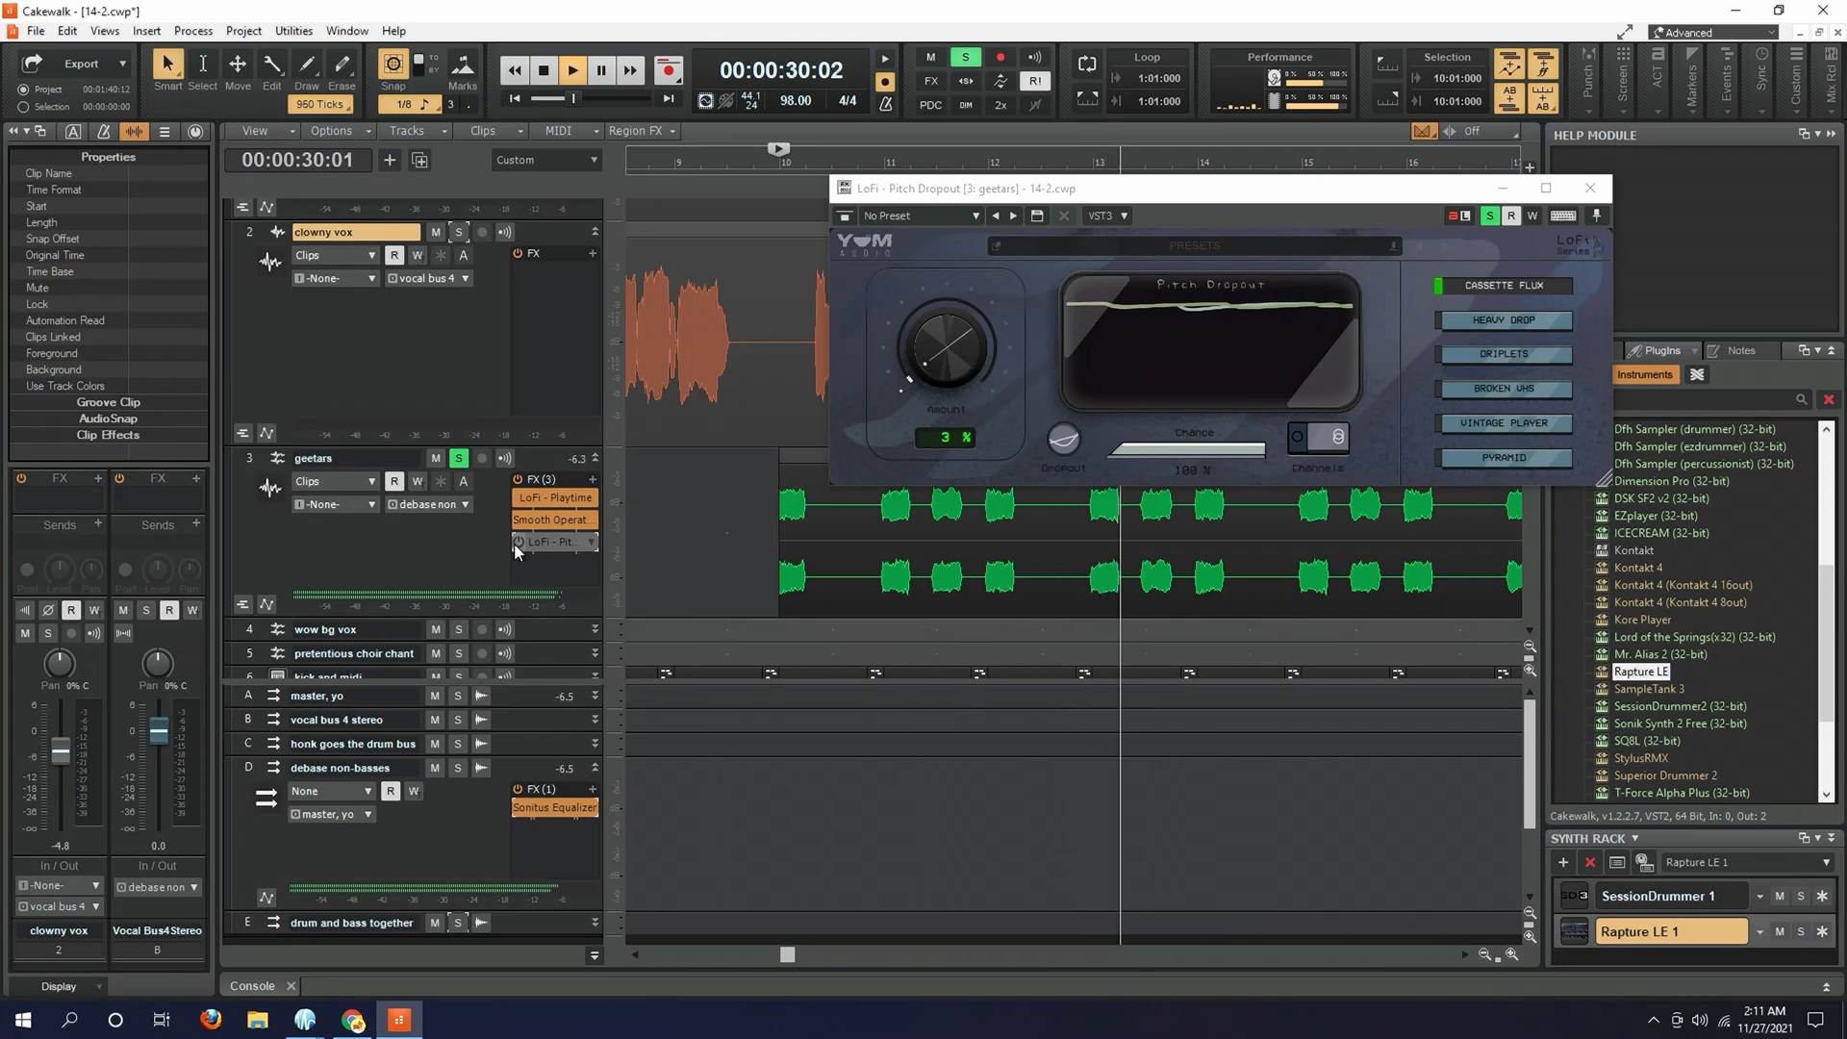
left_click(515, 546)
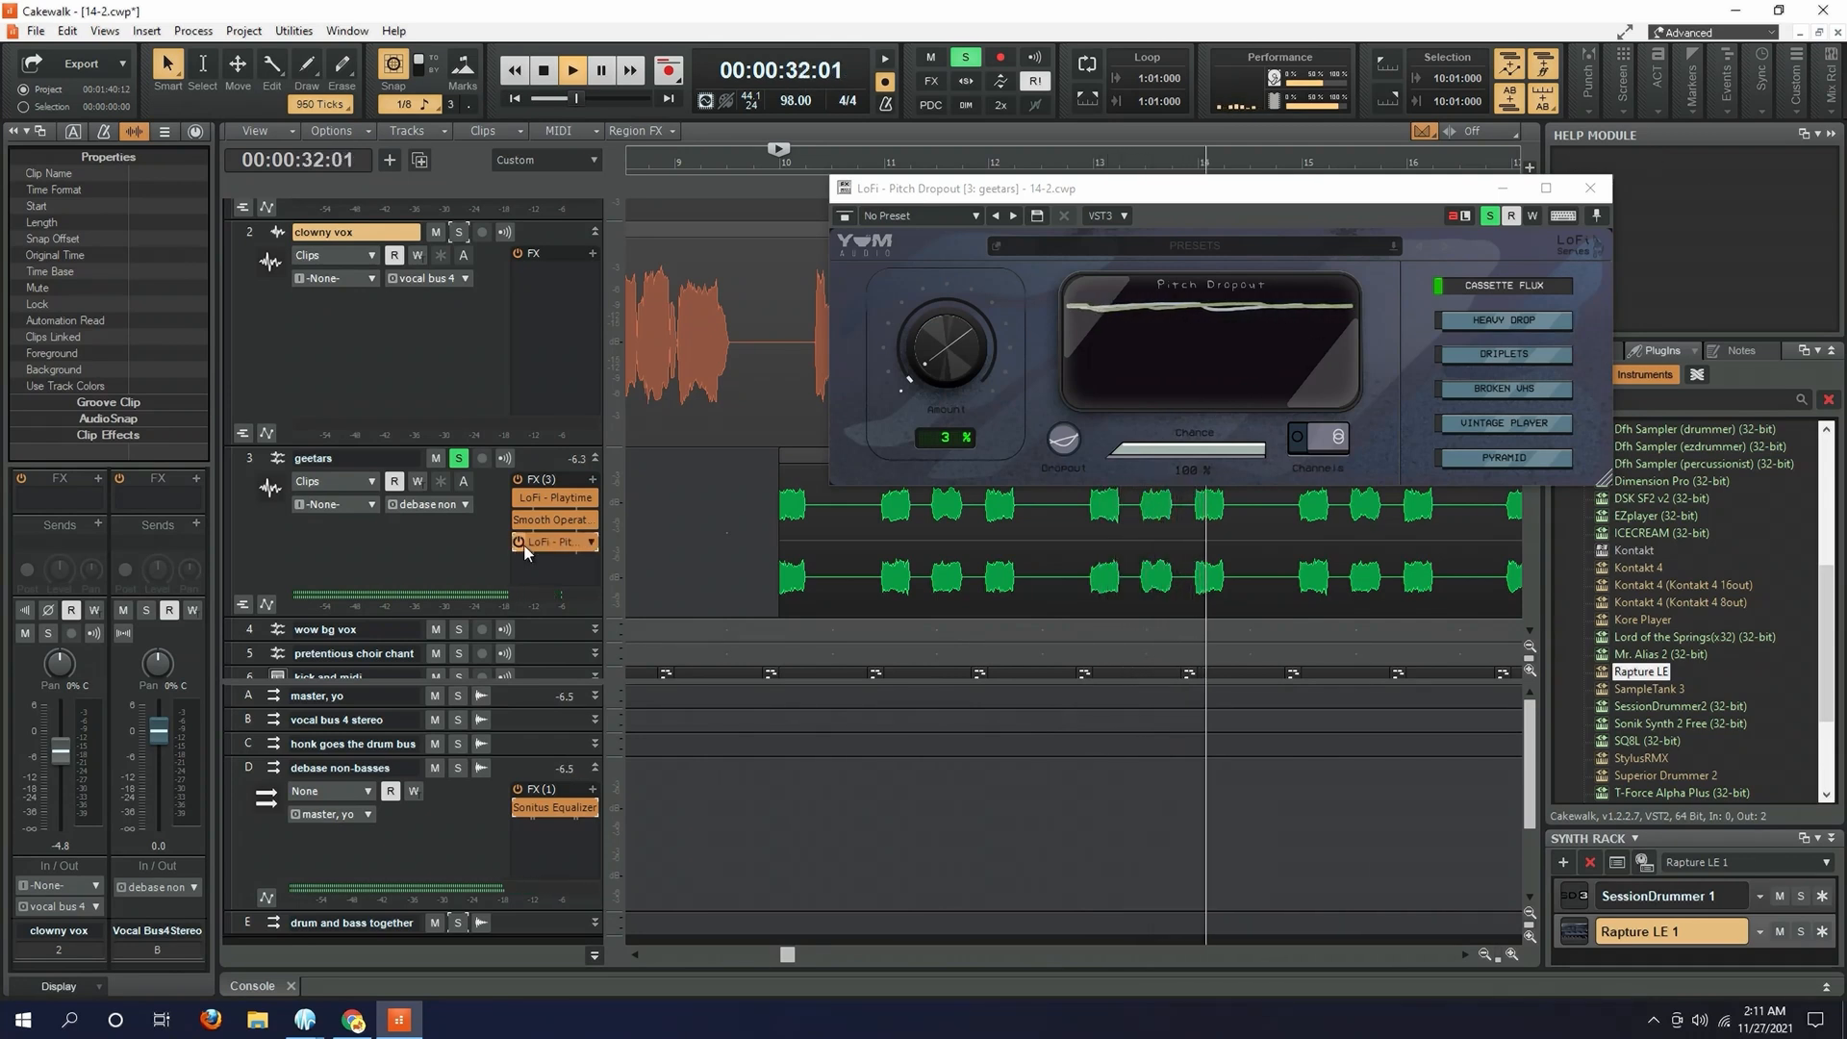
key("space")
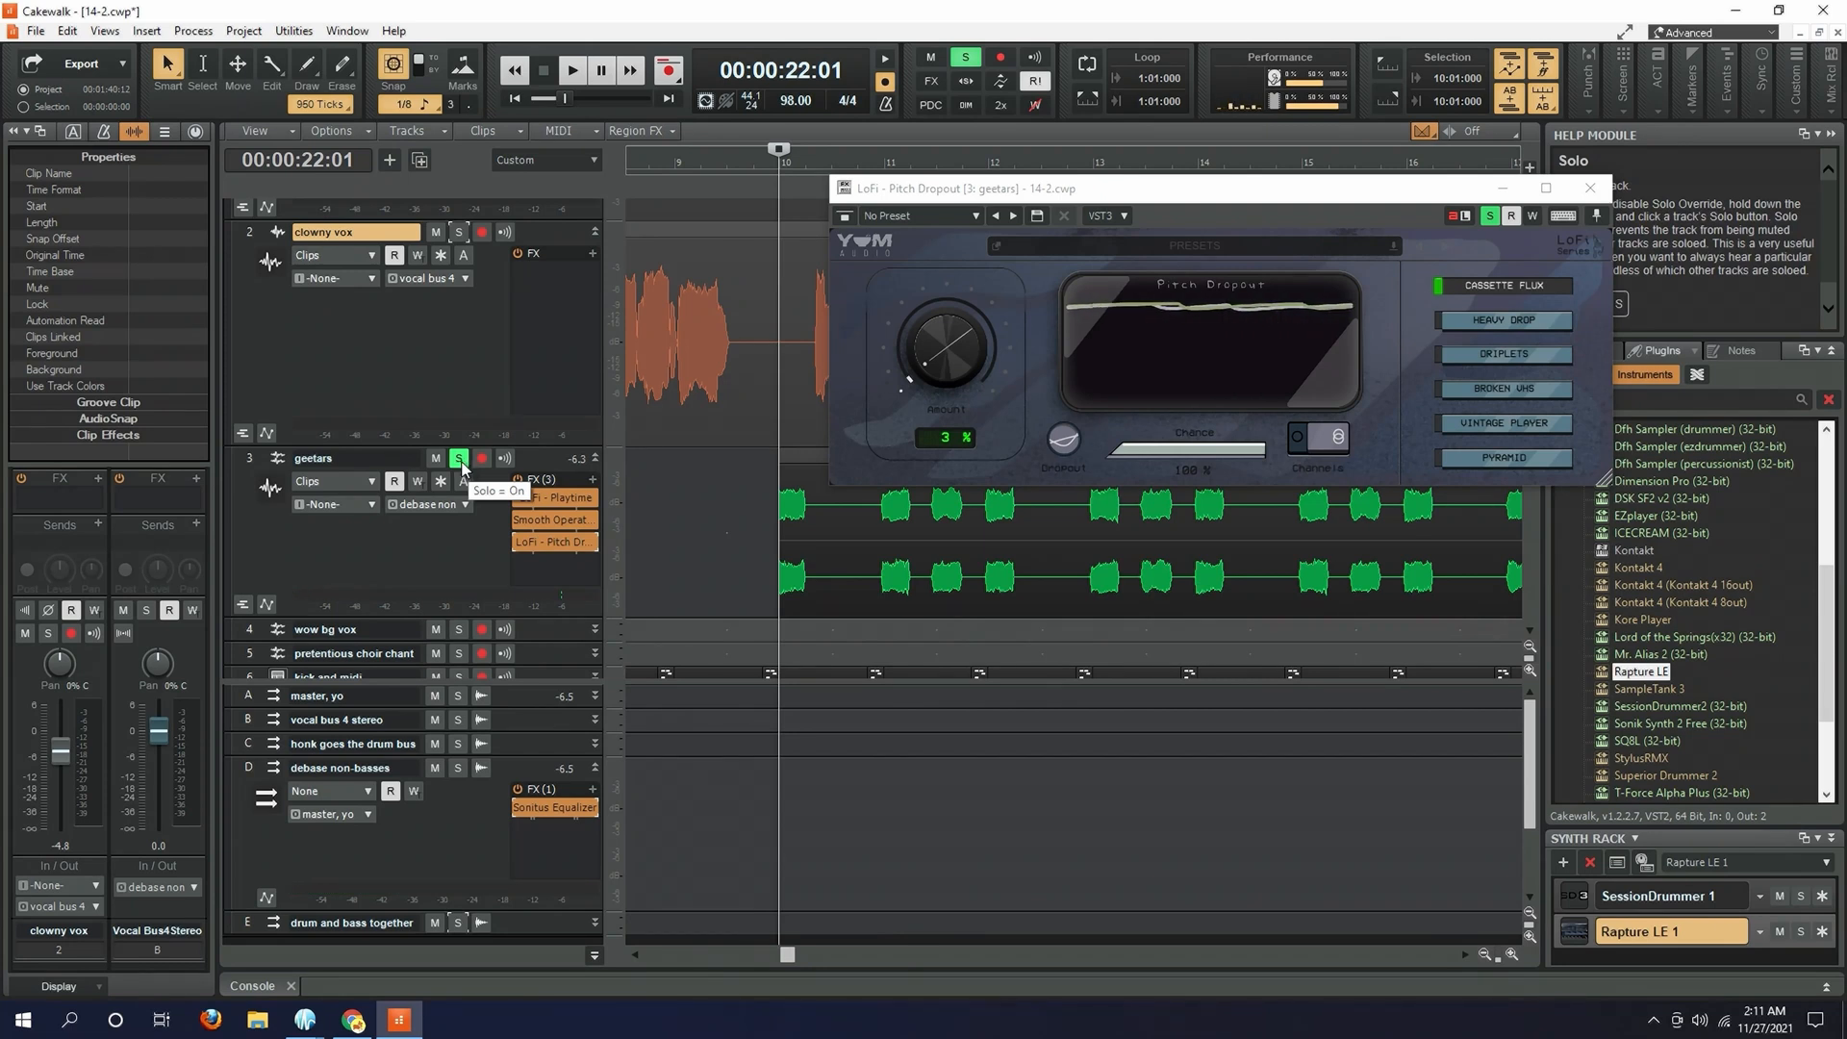
- Turn off solo on the geetars track and expand the wow bg vox track
left_click(460, 459)
scroll(562, 494, "down", 4)
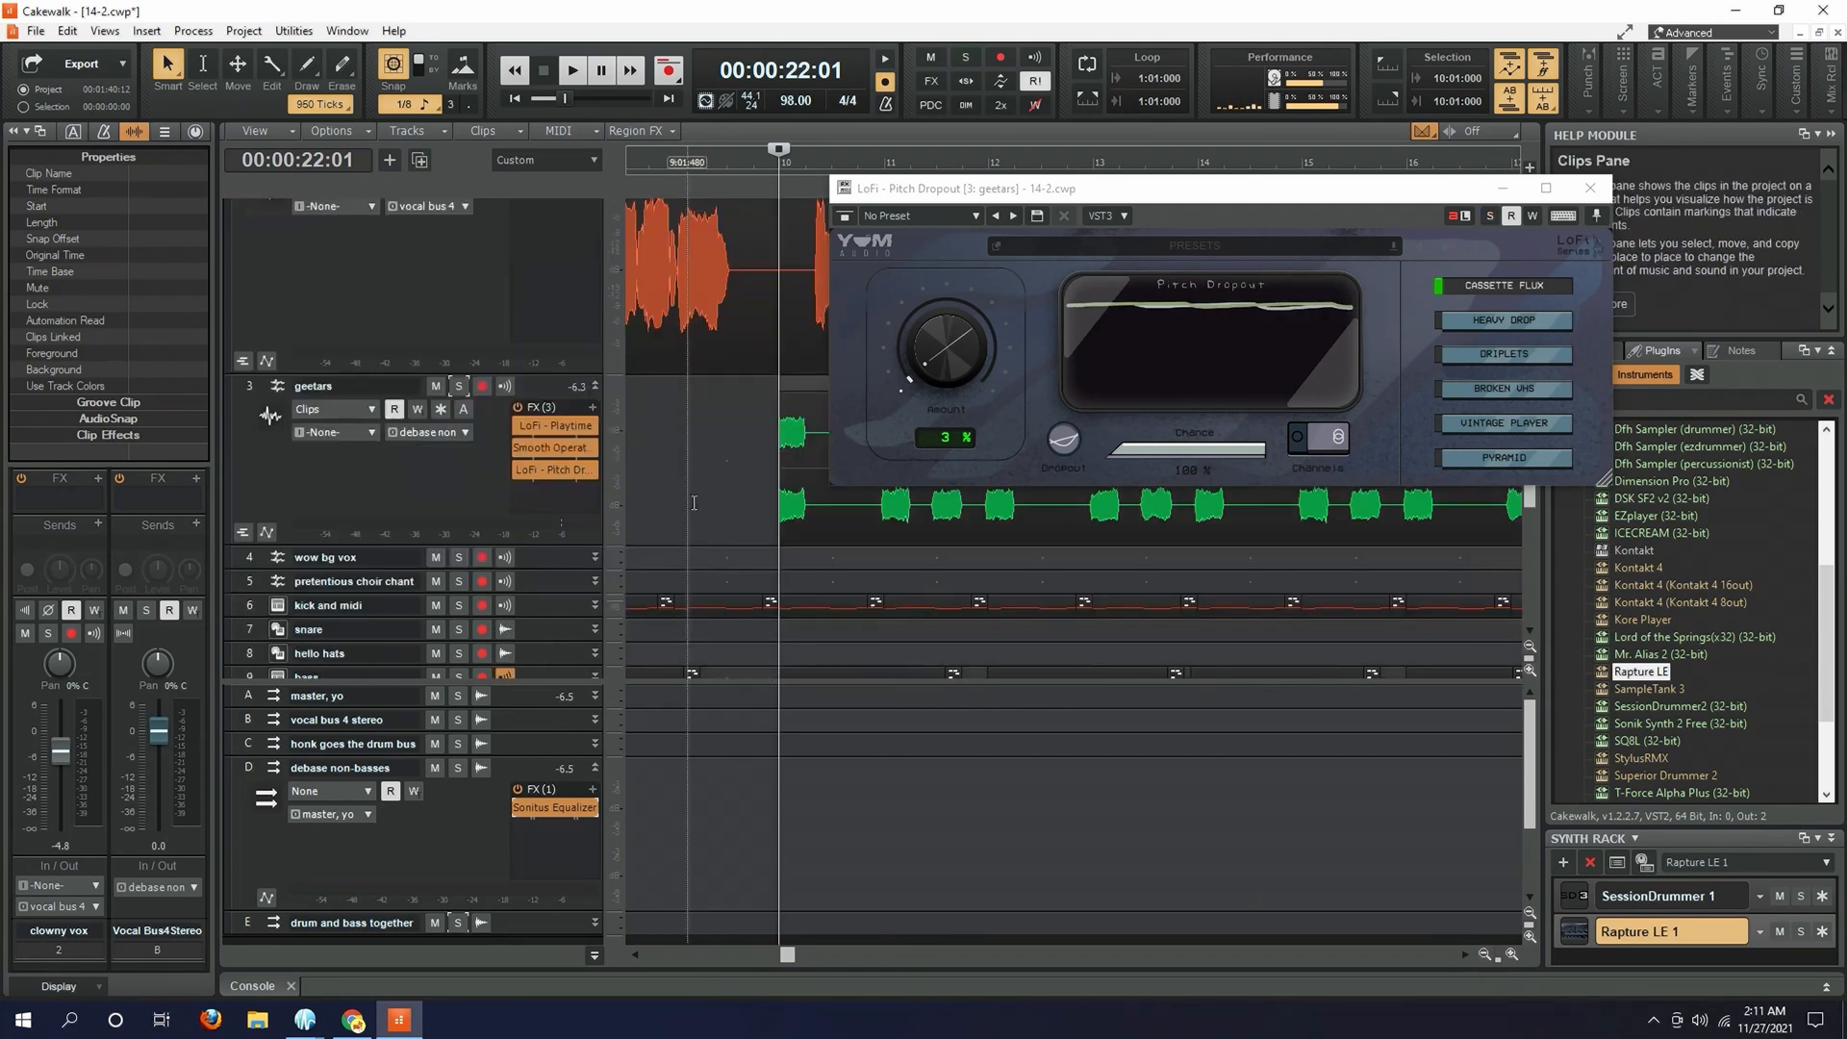
left_click(595, 485)
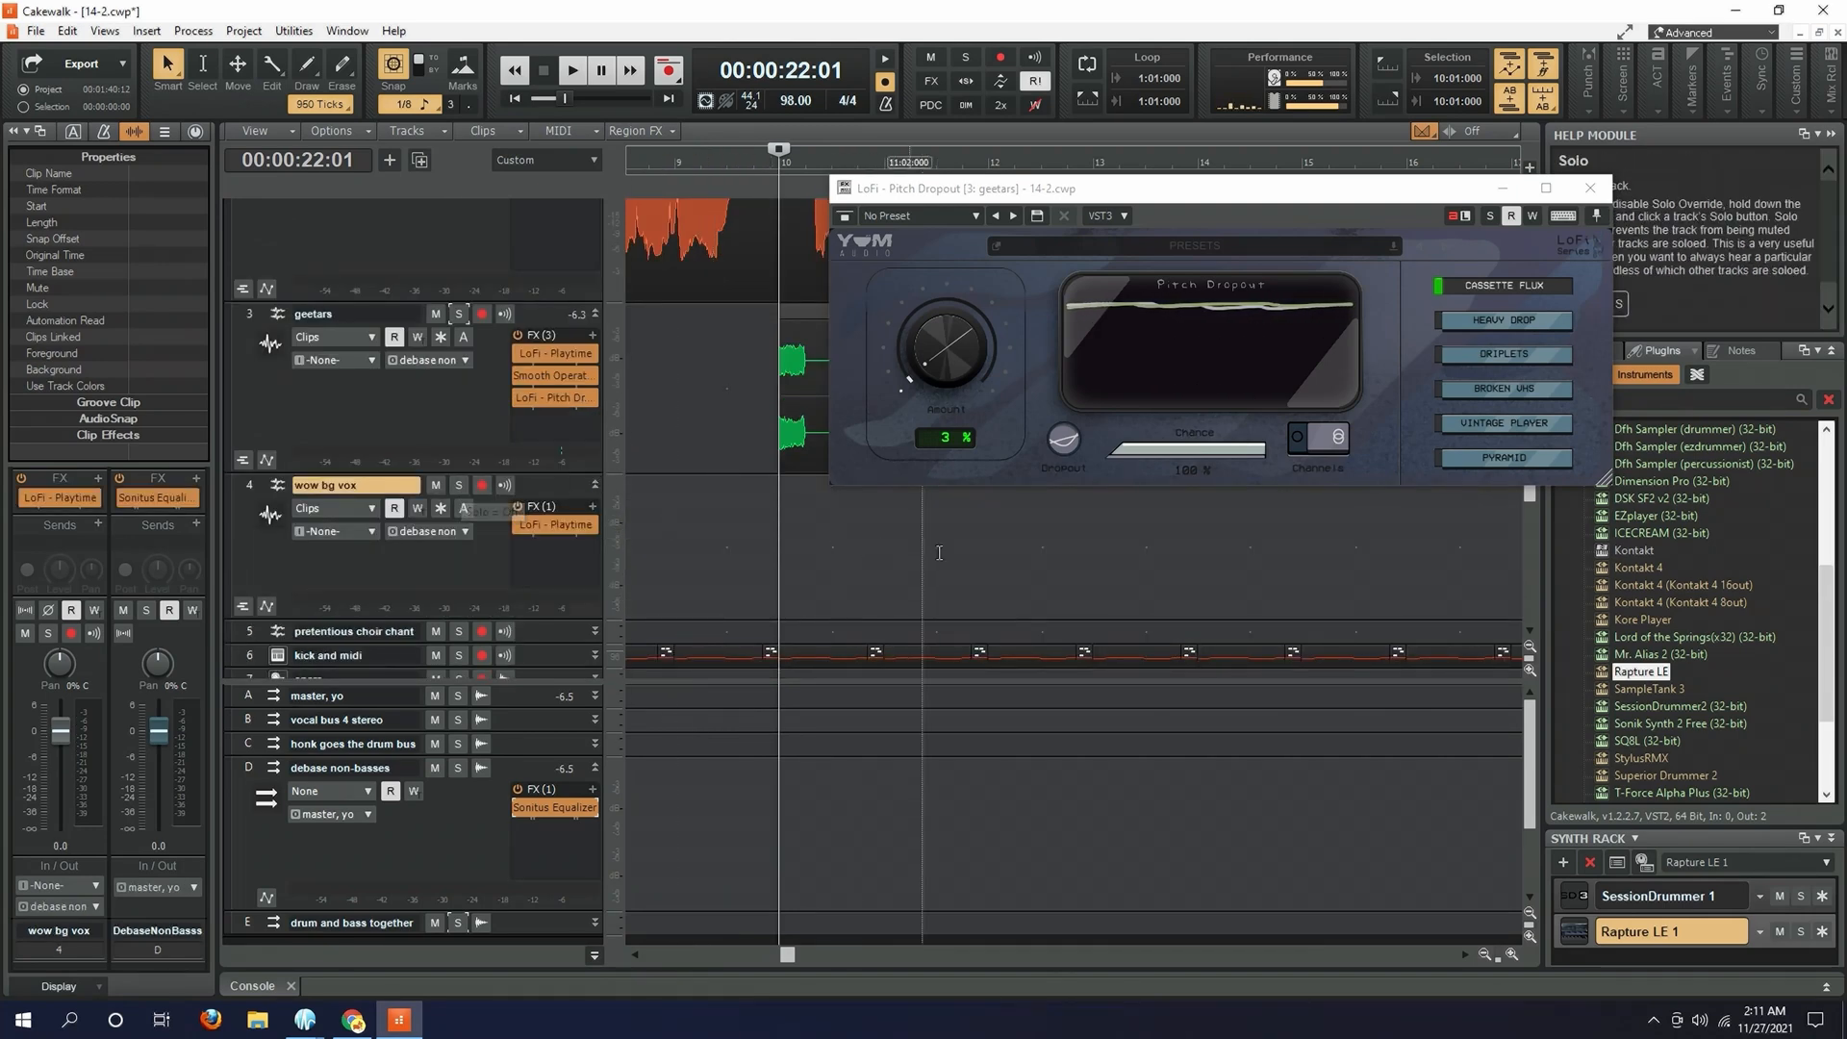
- Place the playhead just before the wow bg vox clip at measure 26 and close the Pitch Dropout window
left_click(1127, 577)
left_click_drag(789, 954, 1068, 953)
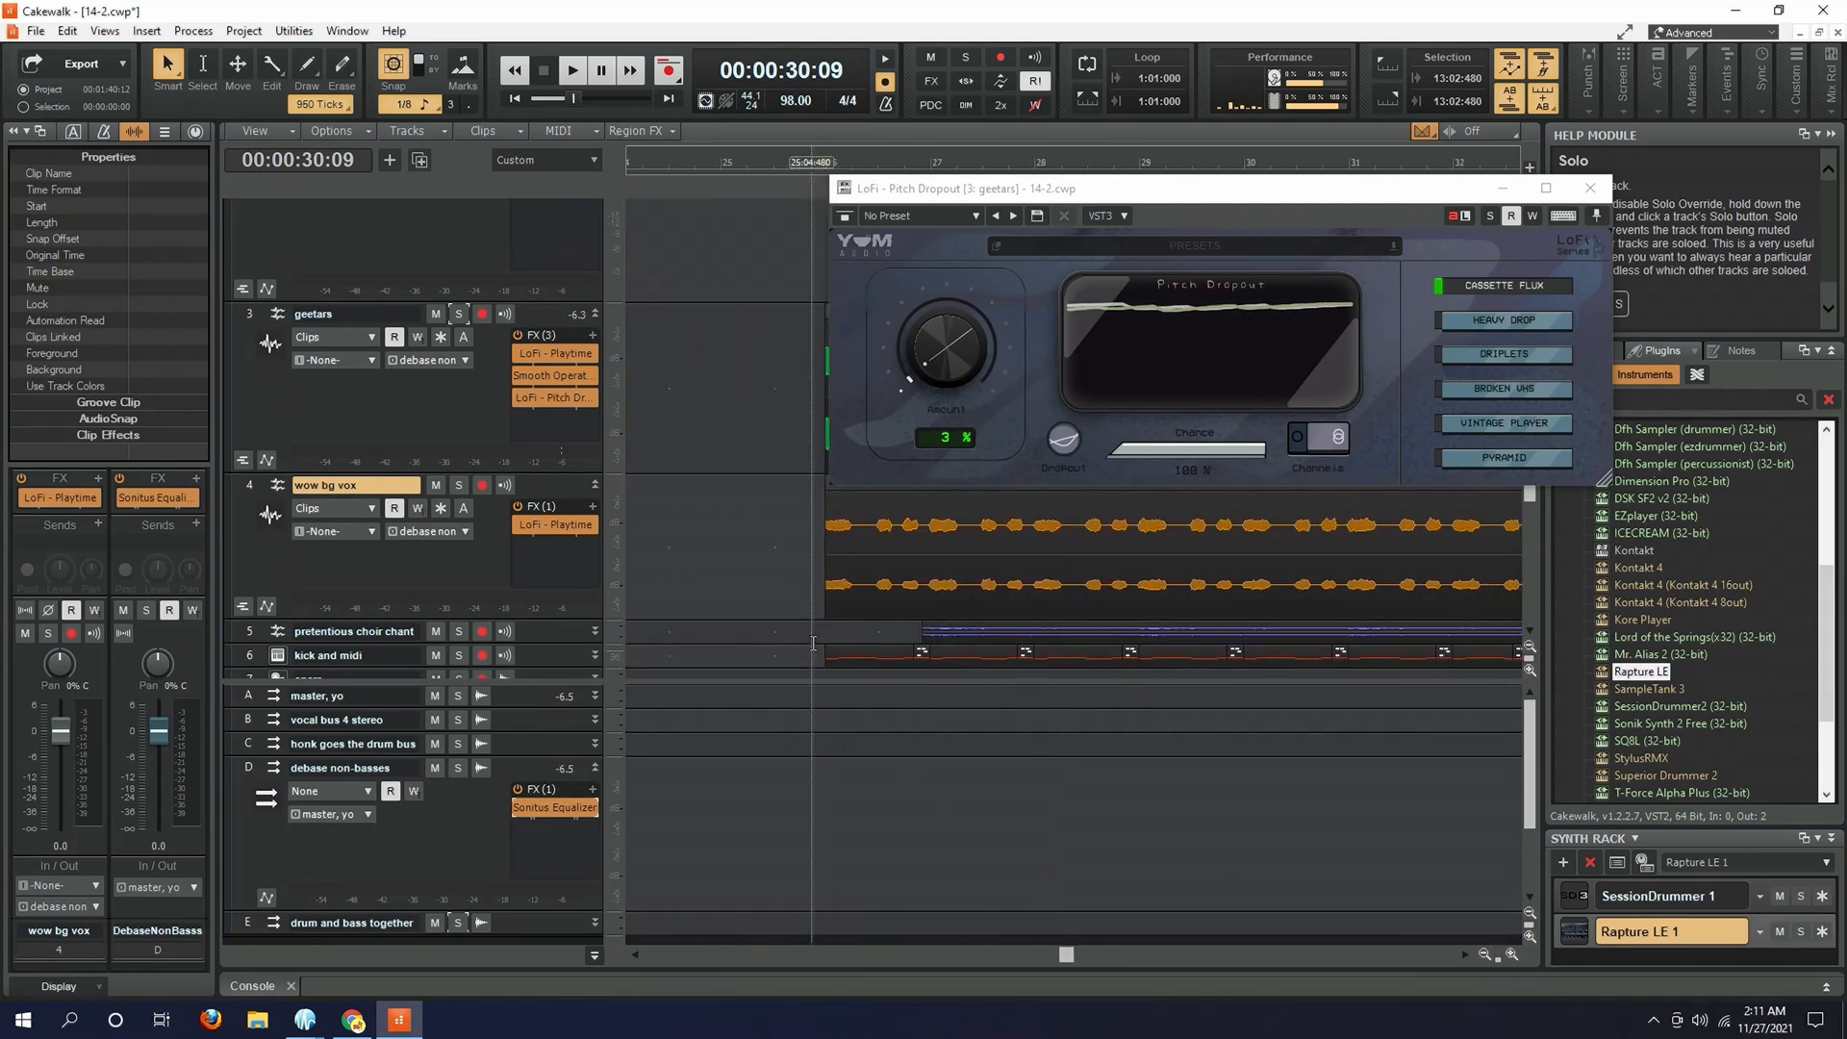
left_click(906, 601)
left_click(1603, 191)
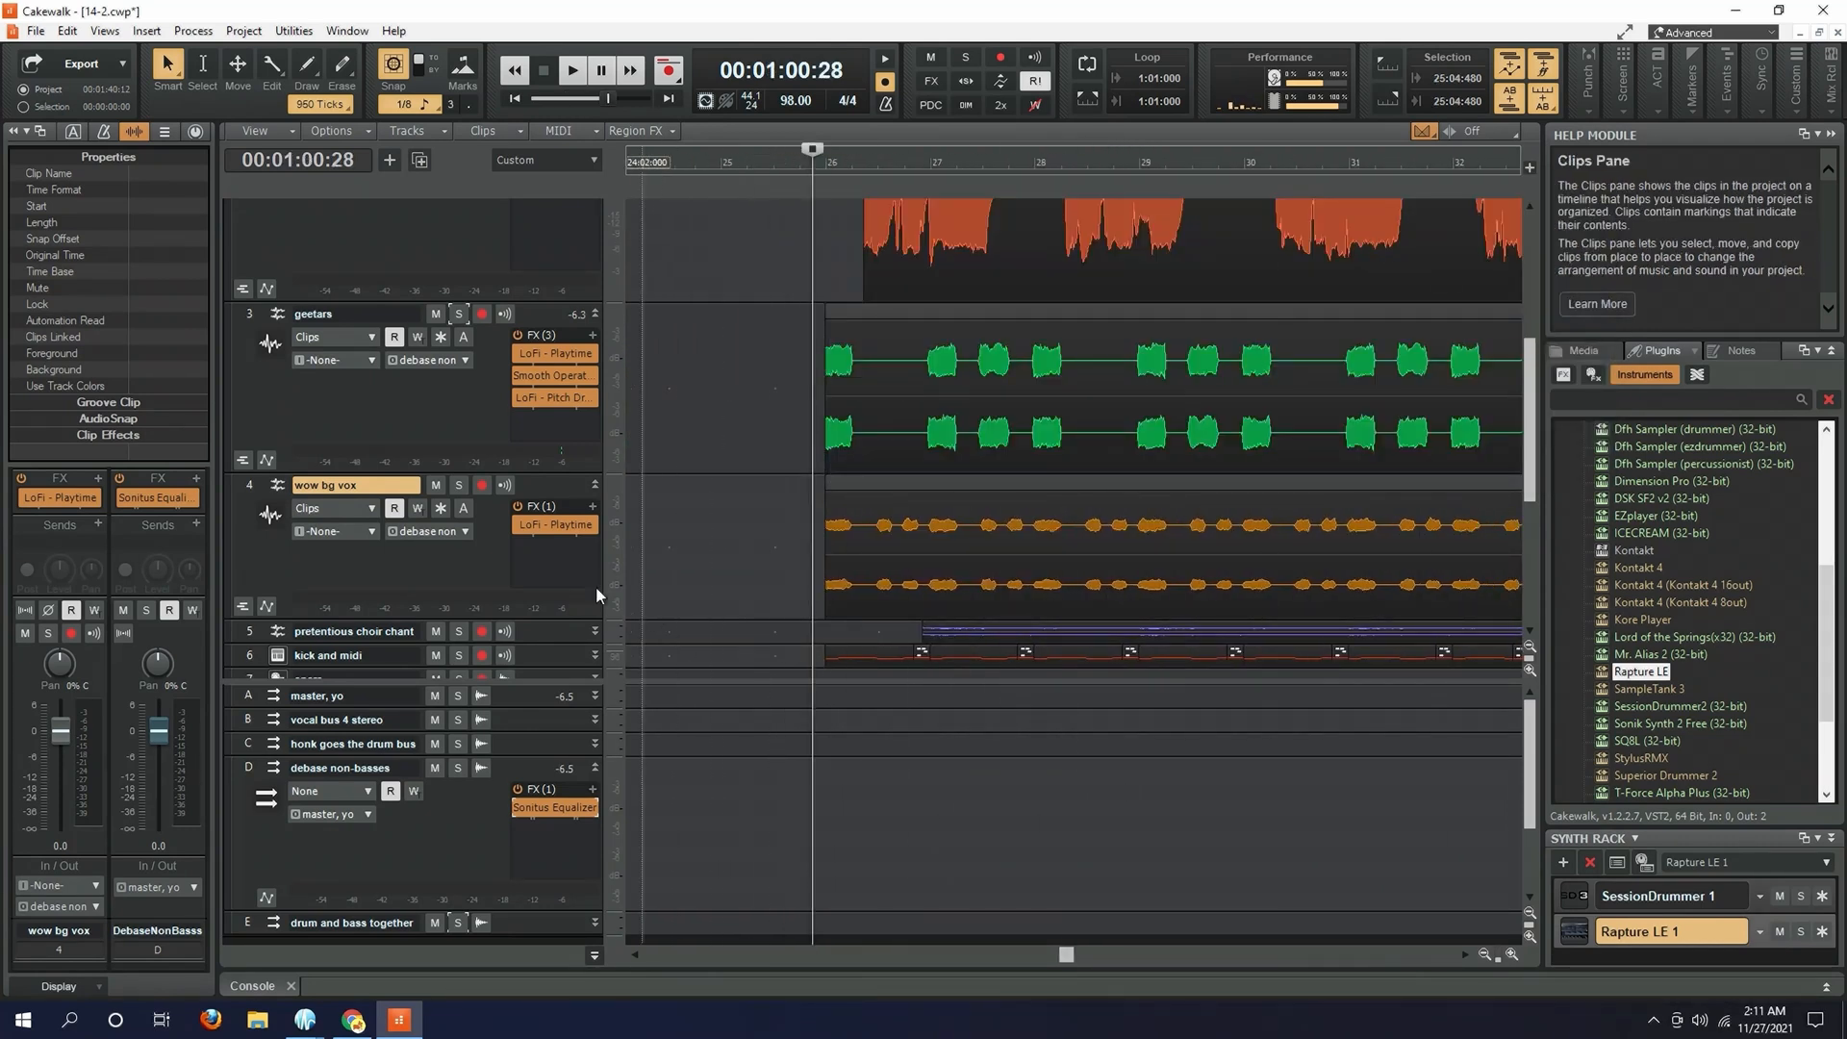
- Solo the wow bg vox track, bypass its LoFi - Playtime effect, and play it dry from measure 26
left_click(460, 485)
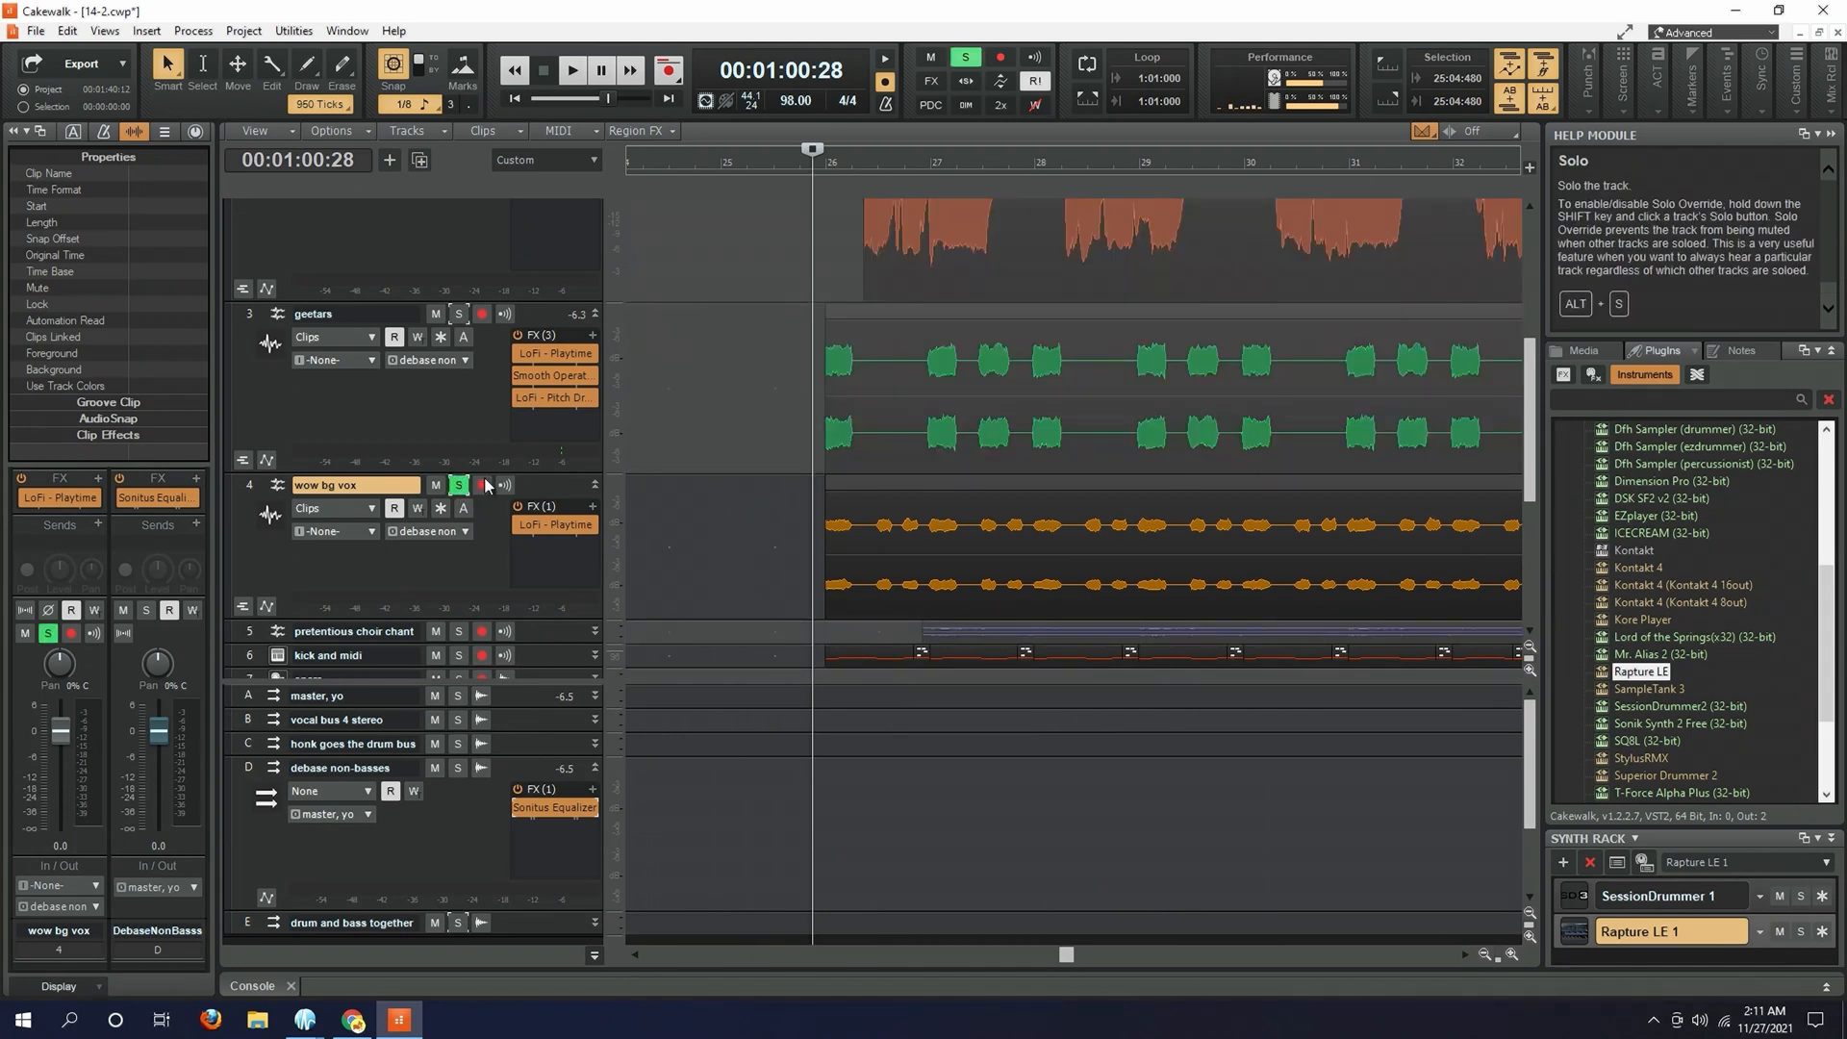
left_click(520, 525)
left_click(824, 629)
key("space")
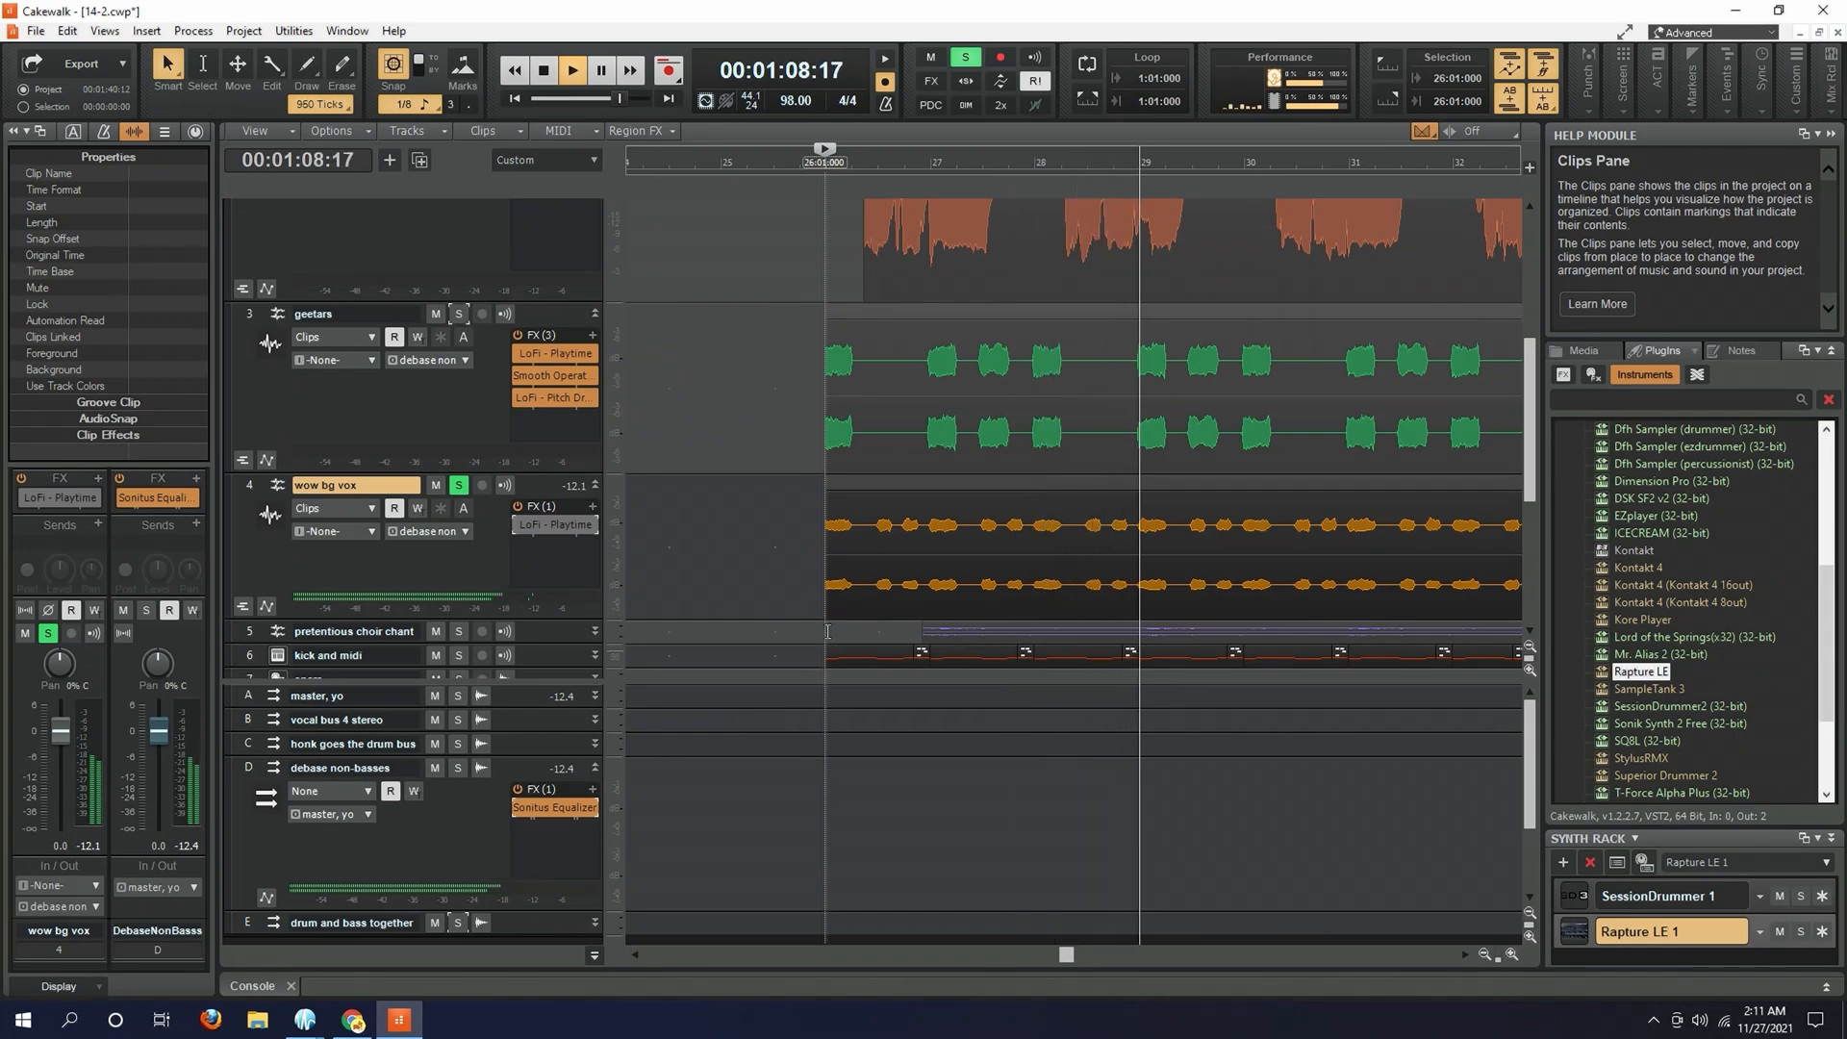
key("space")
- Play the middle part of the dry wow bg vox clip from measure 34
left_click_drag(1058, 965, 1165, 962)
left_click(1049, 579)
key("space")
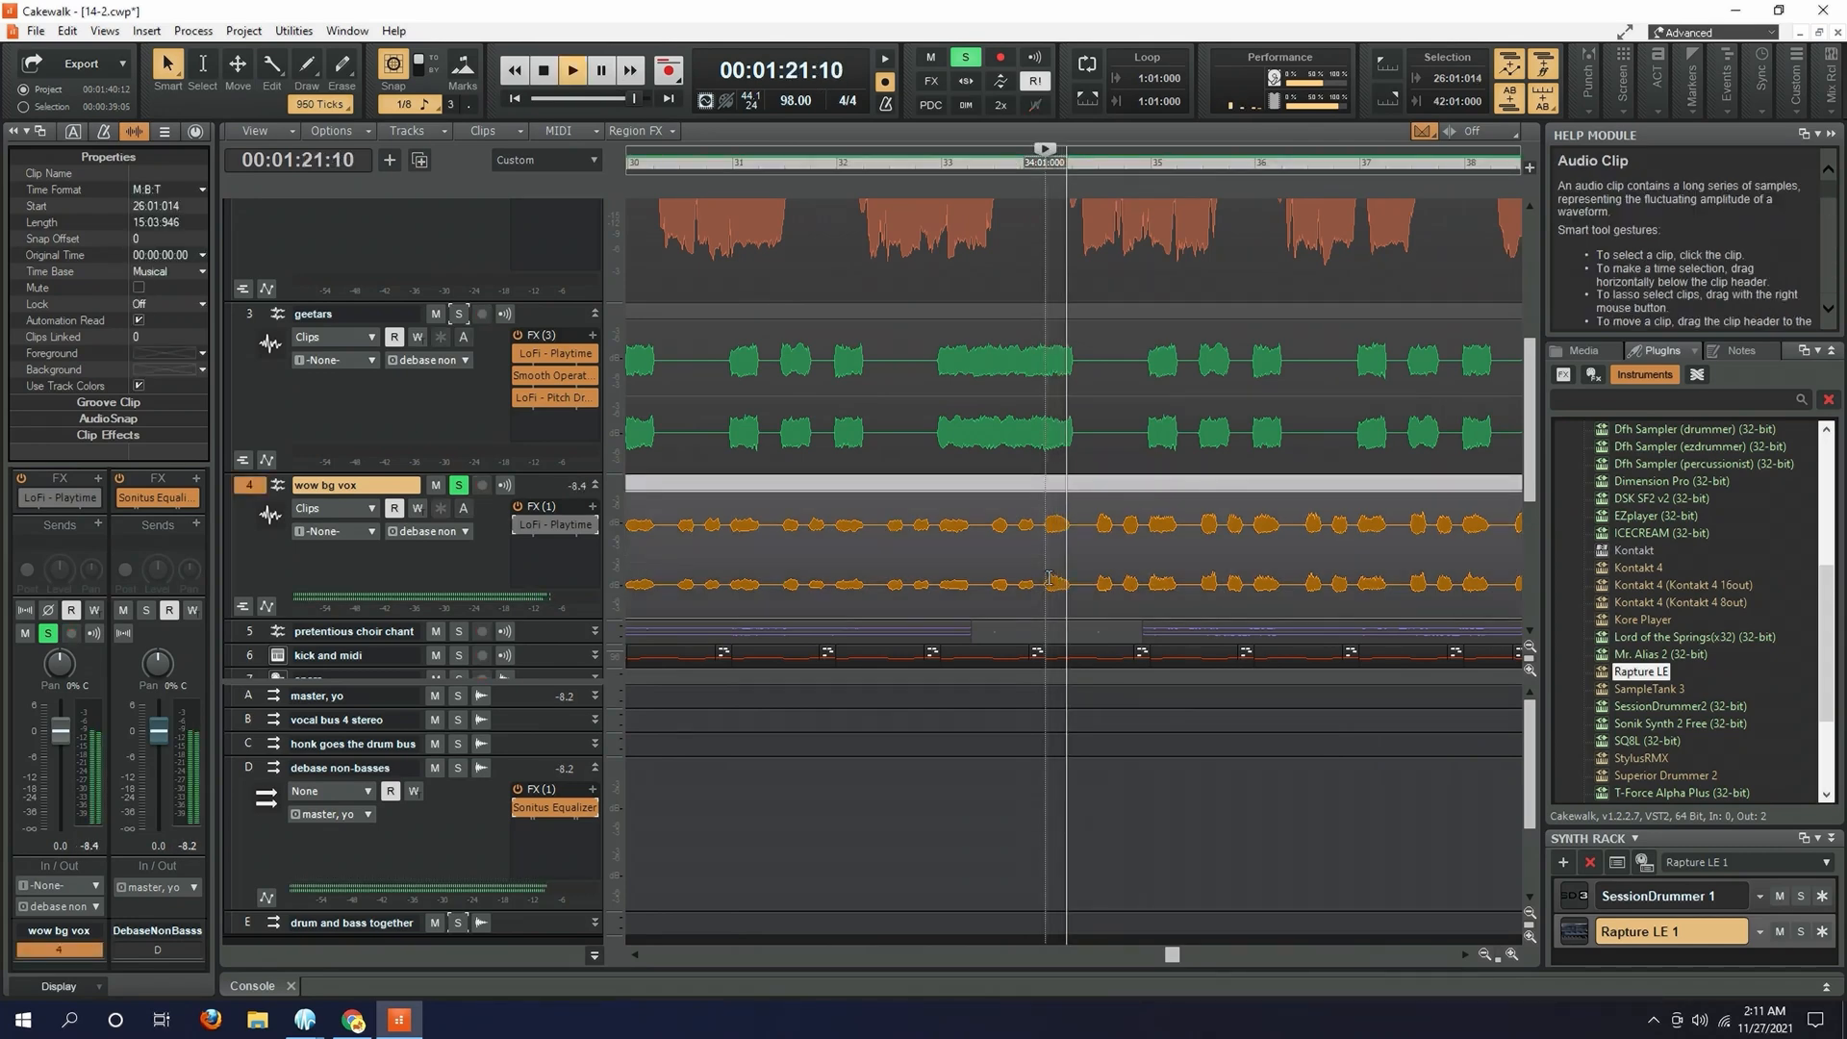
key("space")
- Enable and open LoFi - Playtime on the wow bg vox track, and play the track from measure 26
left_click_drag(1176, 964, 1069, 963)
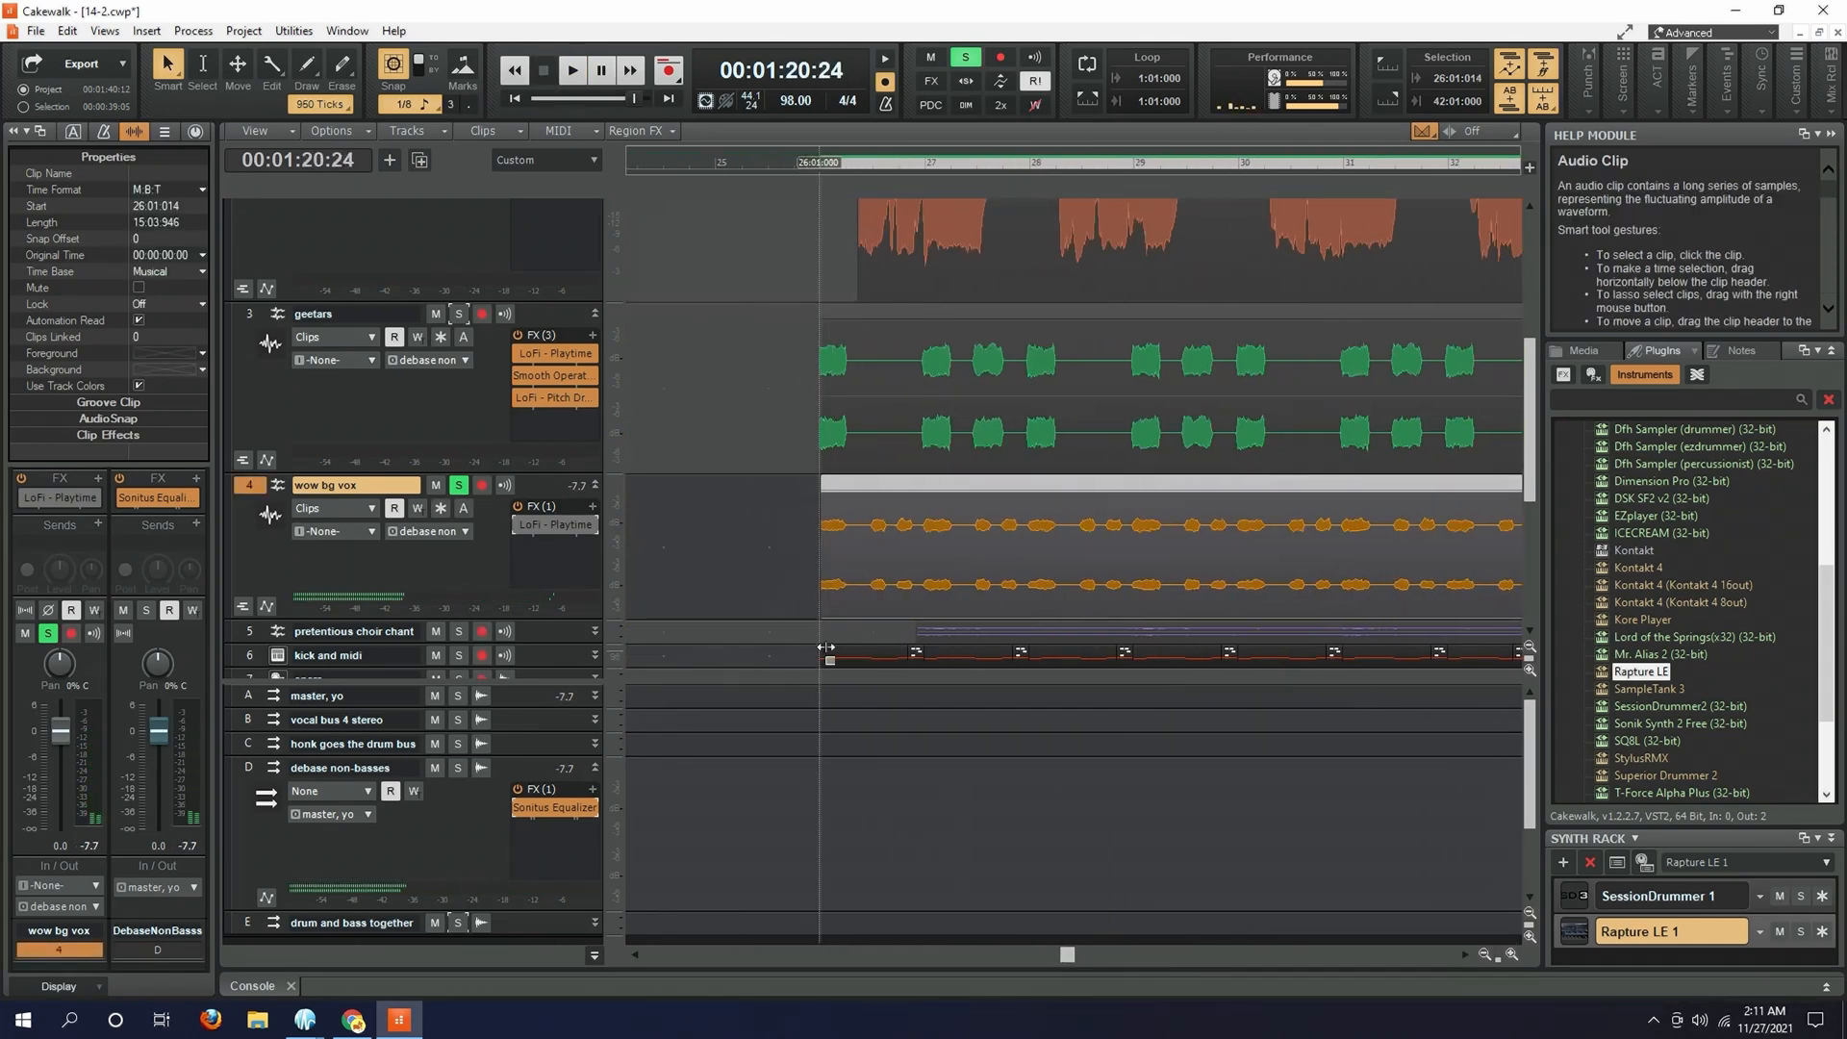
left_click(831, 666)
left_click(820, 664)
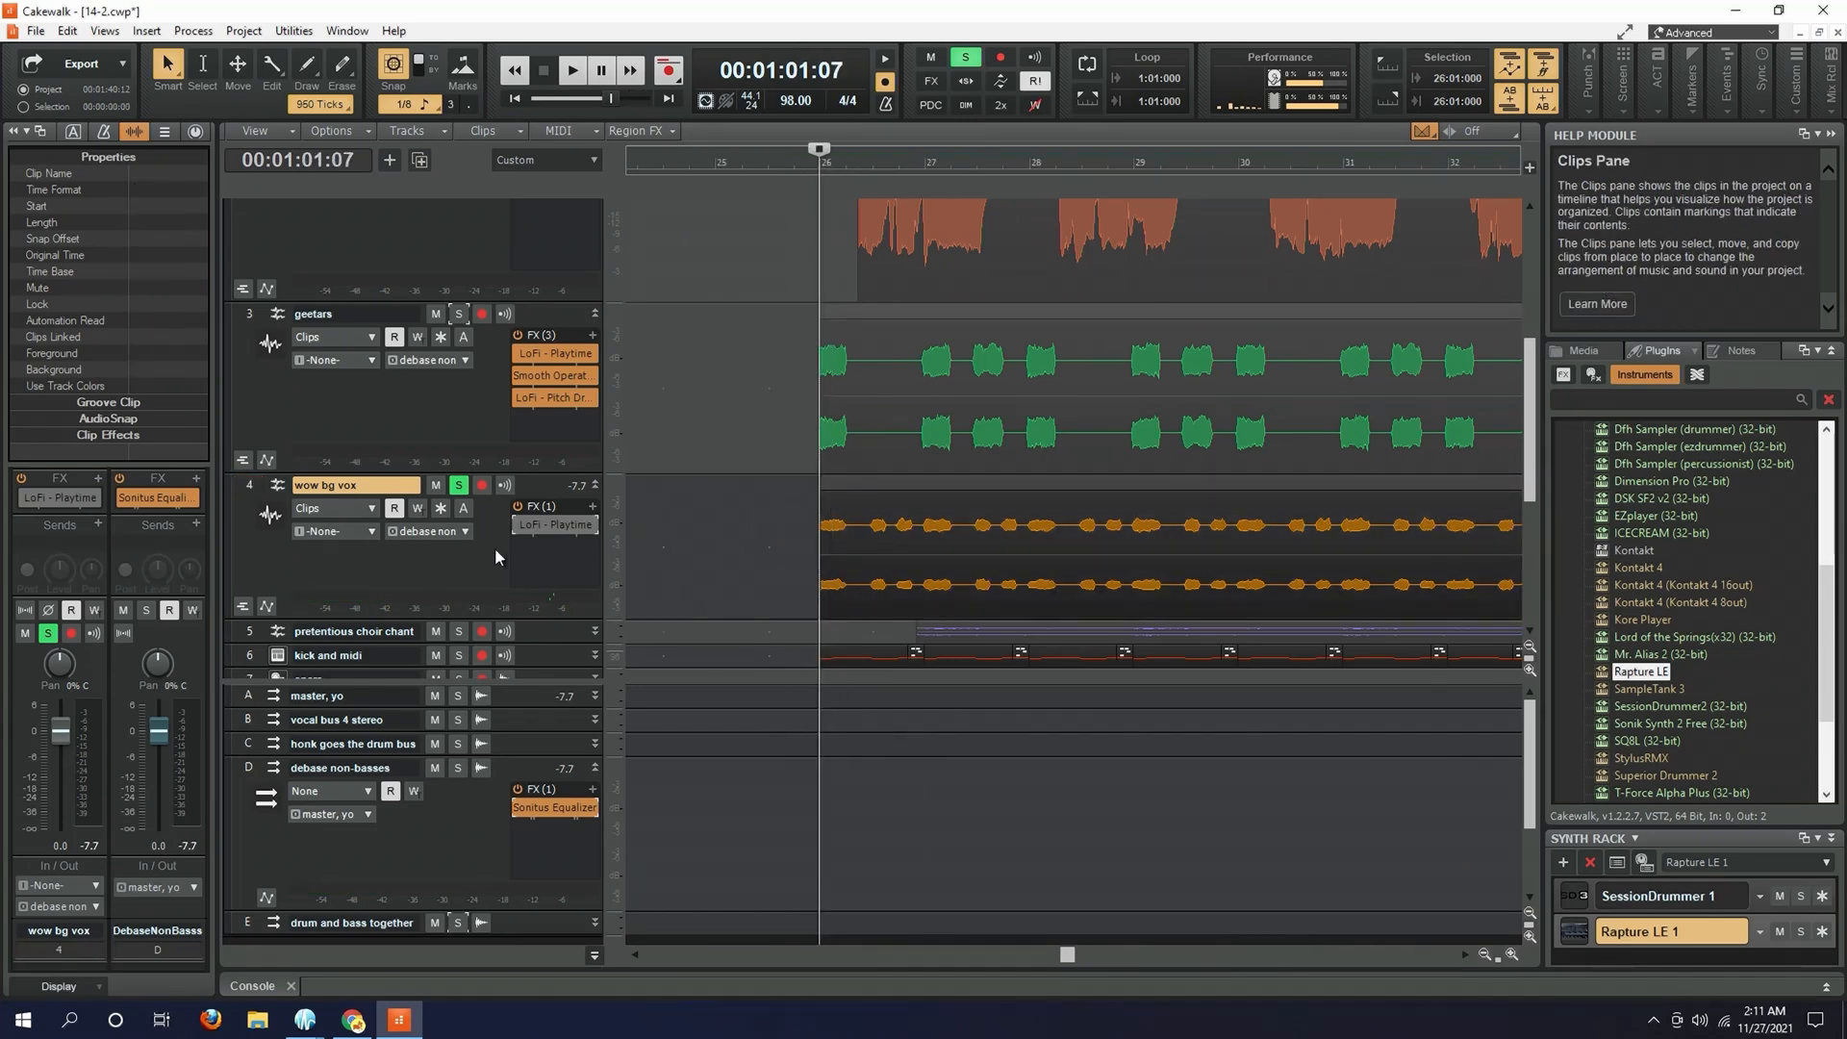
double_click(539, 526)
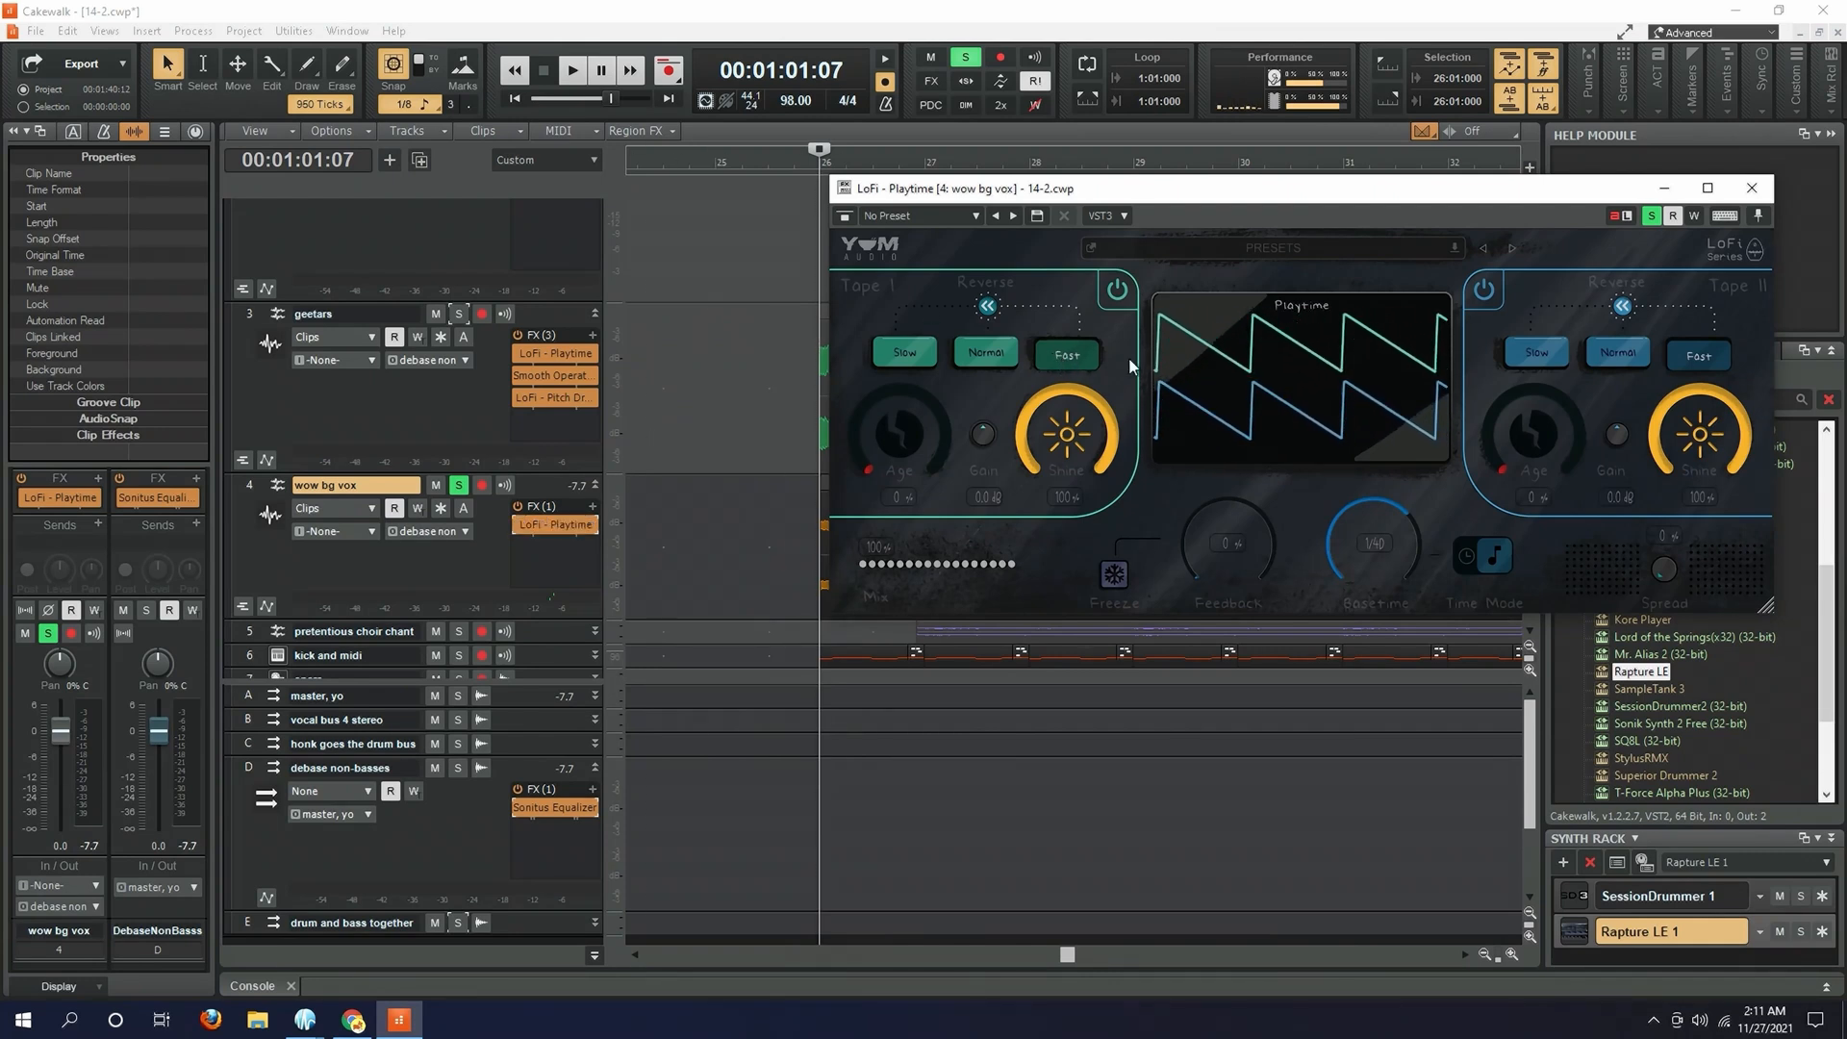
key("space")
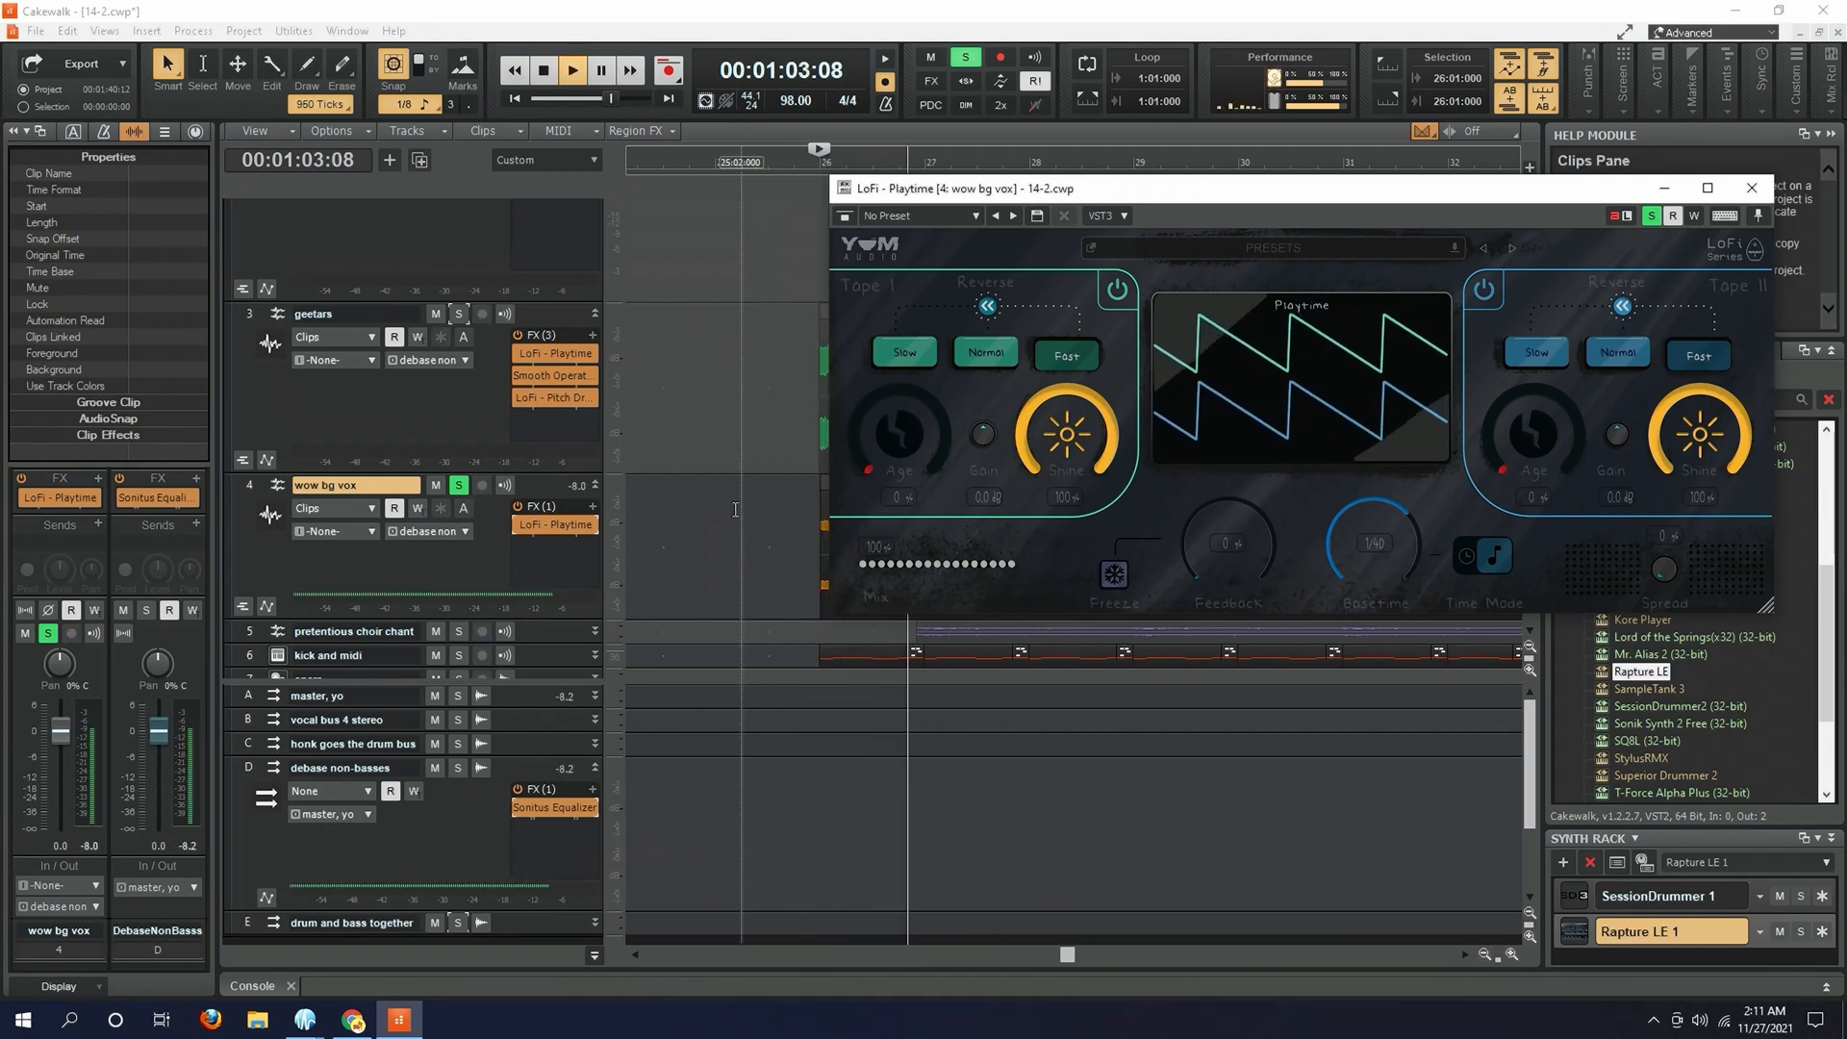
key("space")
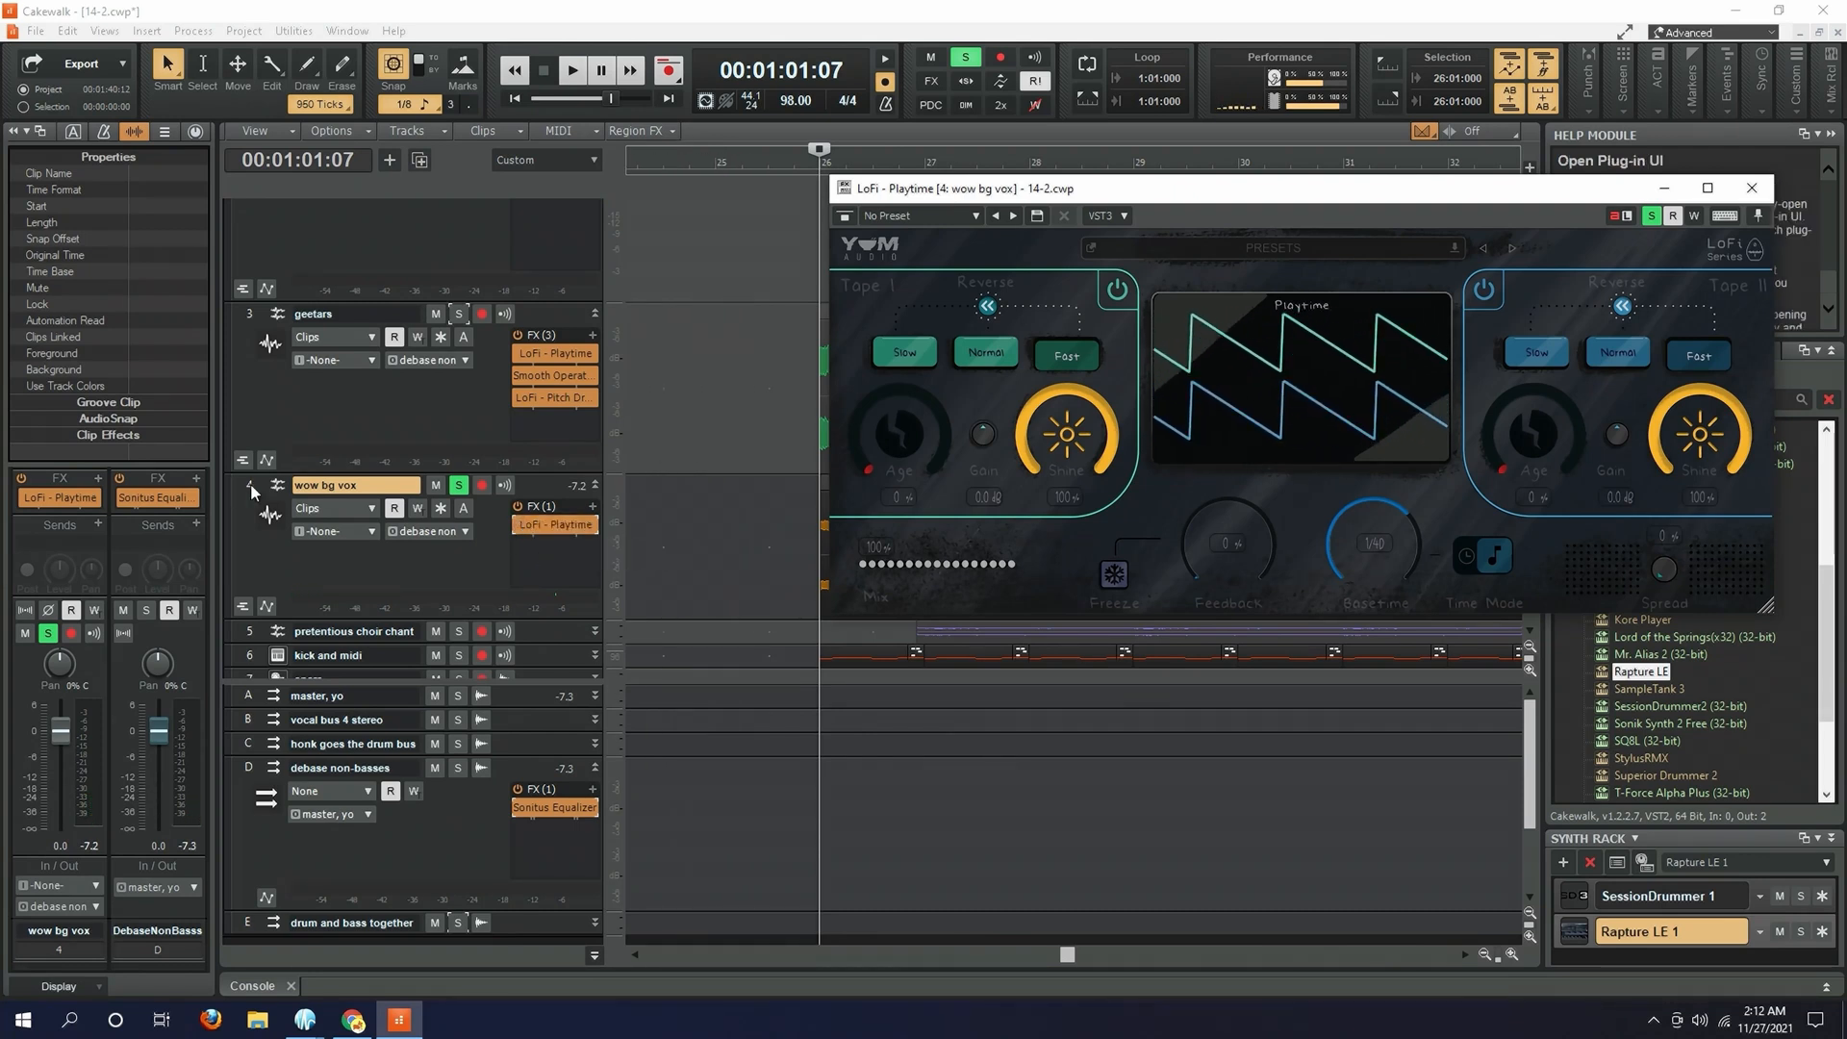
- Duplicate LoFi - Playtime in the wow bg vox track's effects rack and delete the copy
left_click(563, 541)
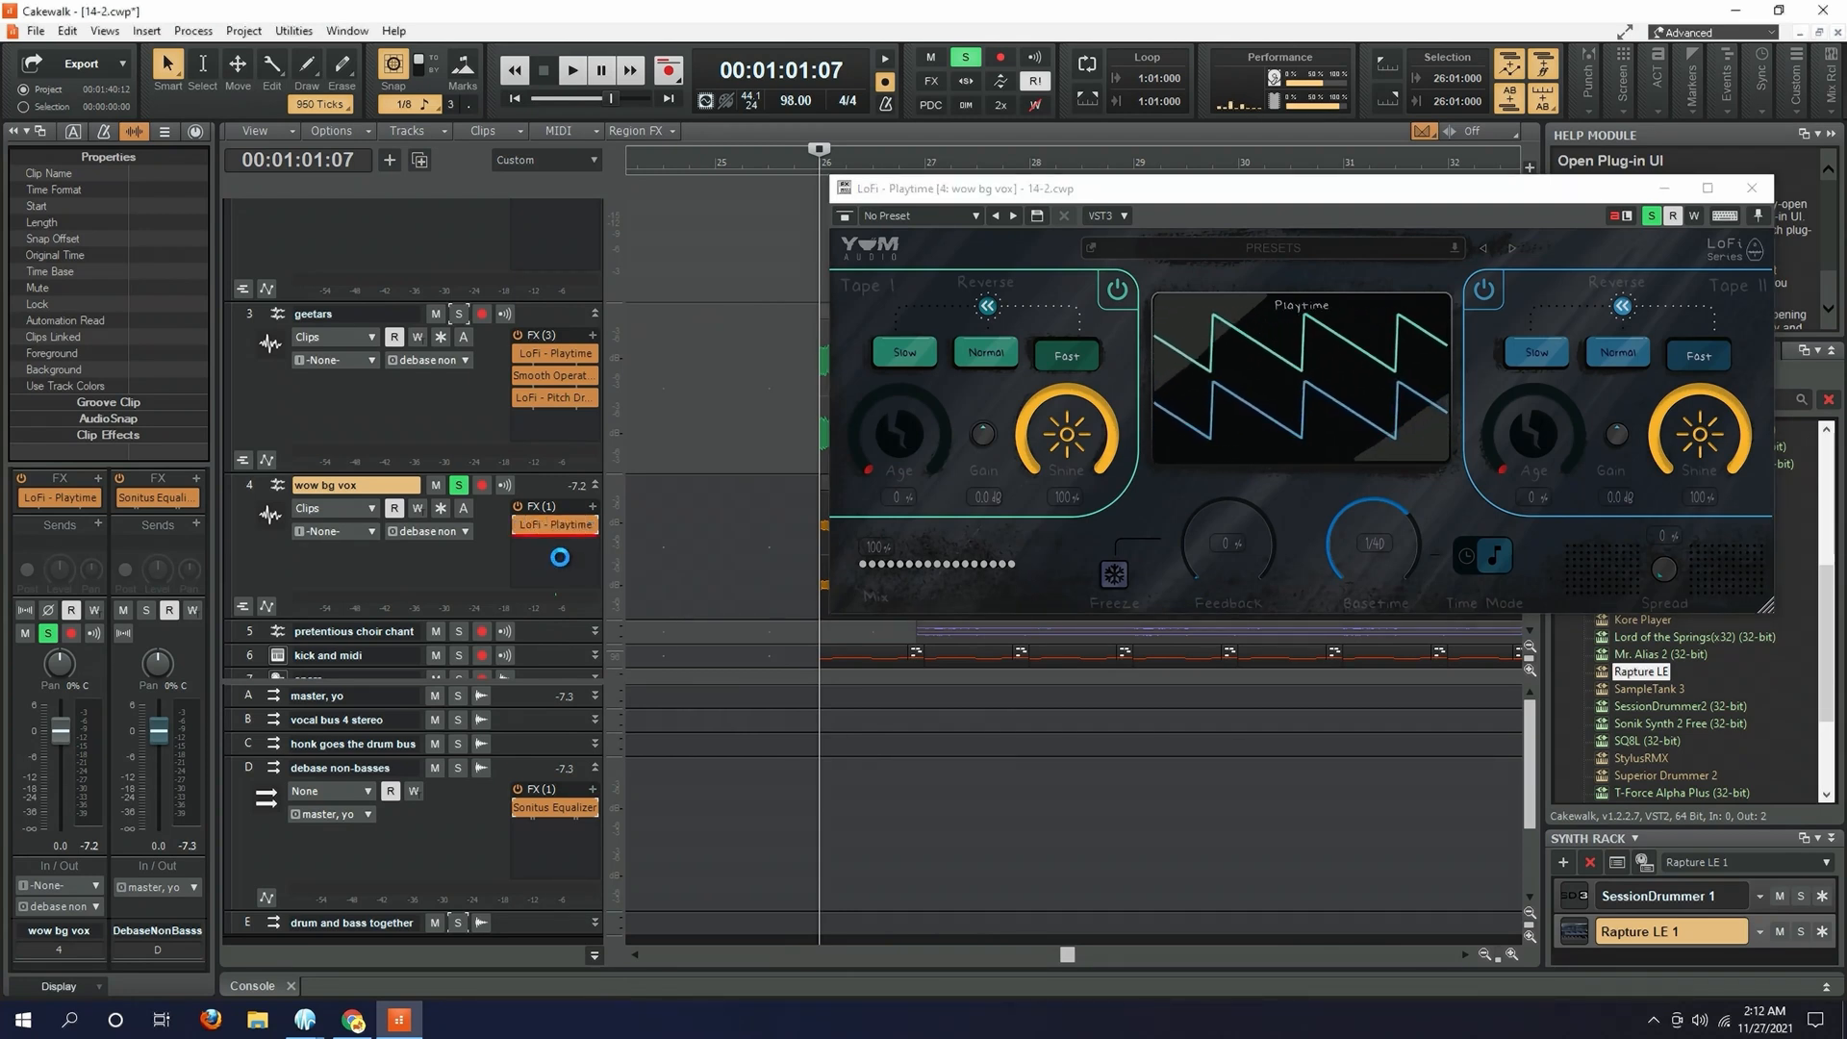
right_click(553, 543)
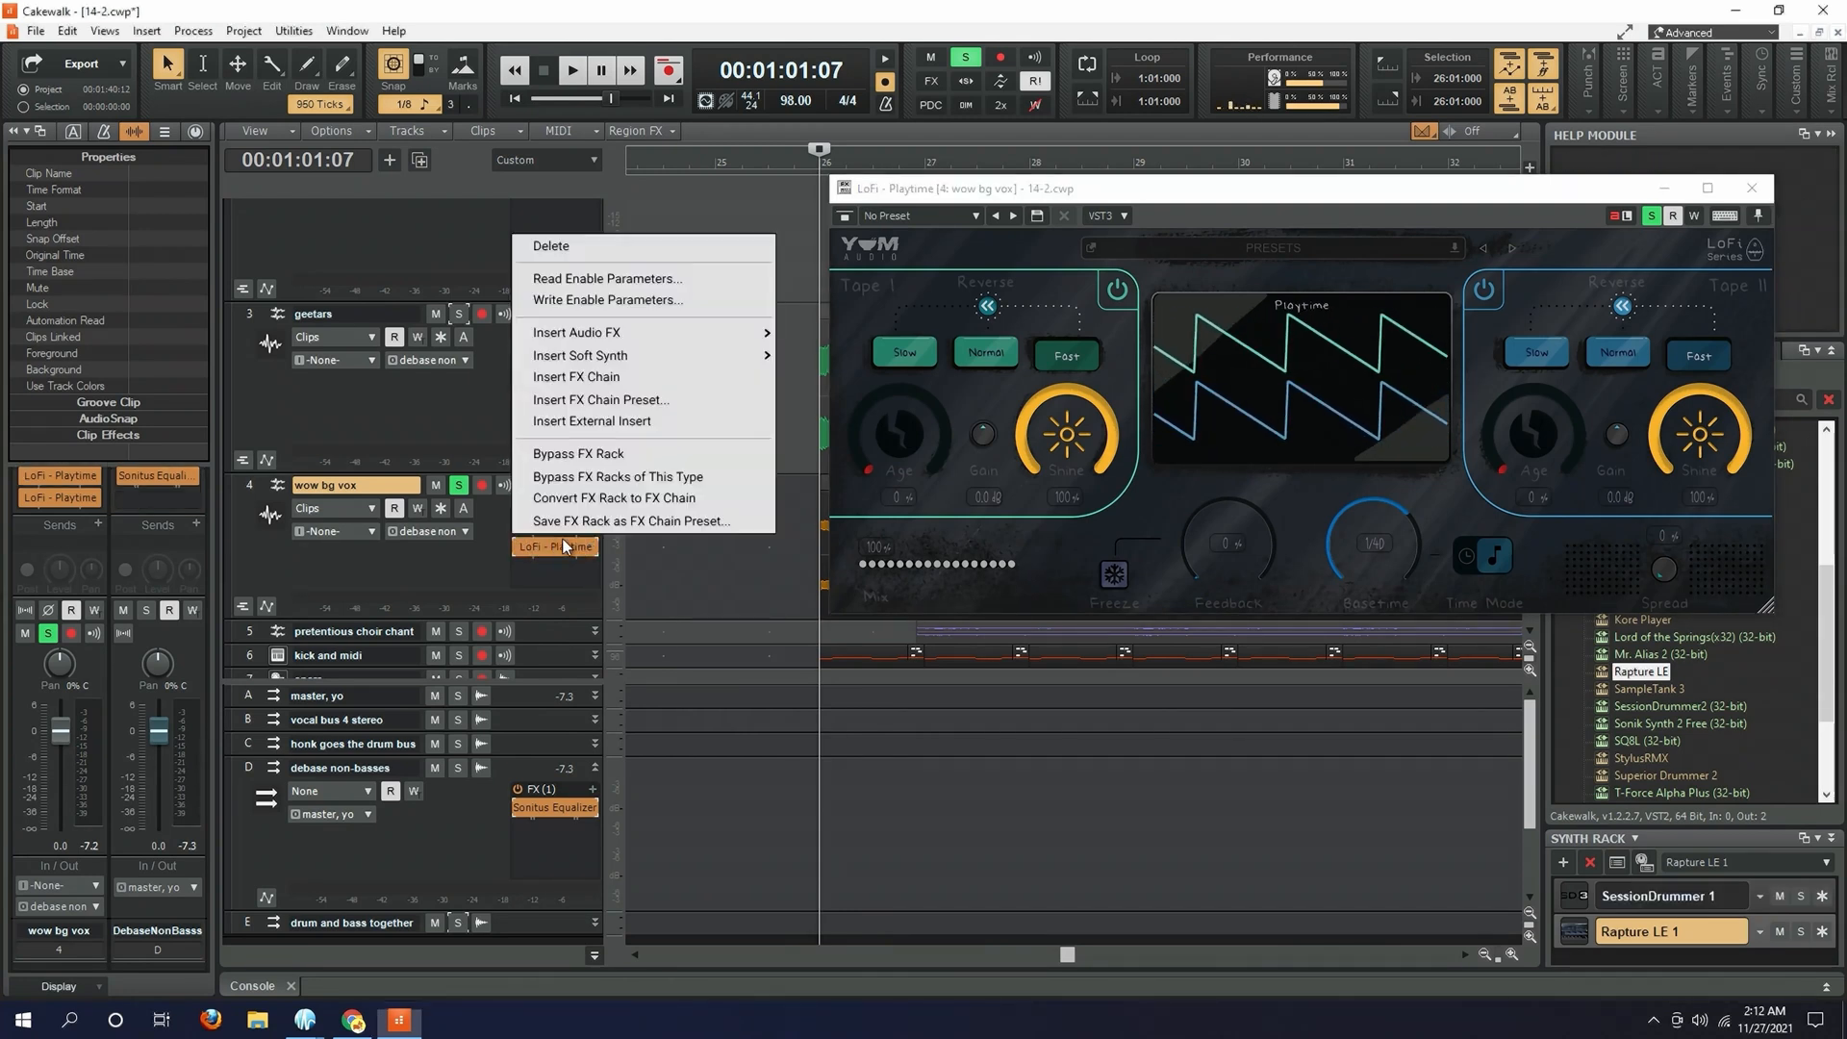
left_click(576, 248)
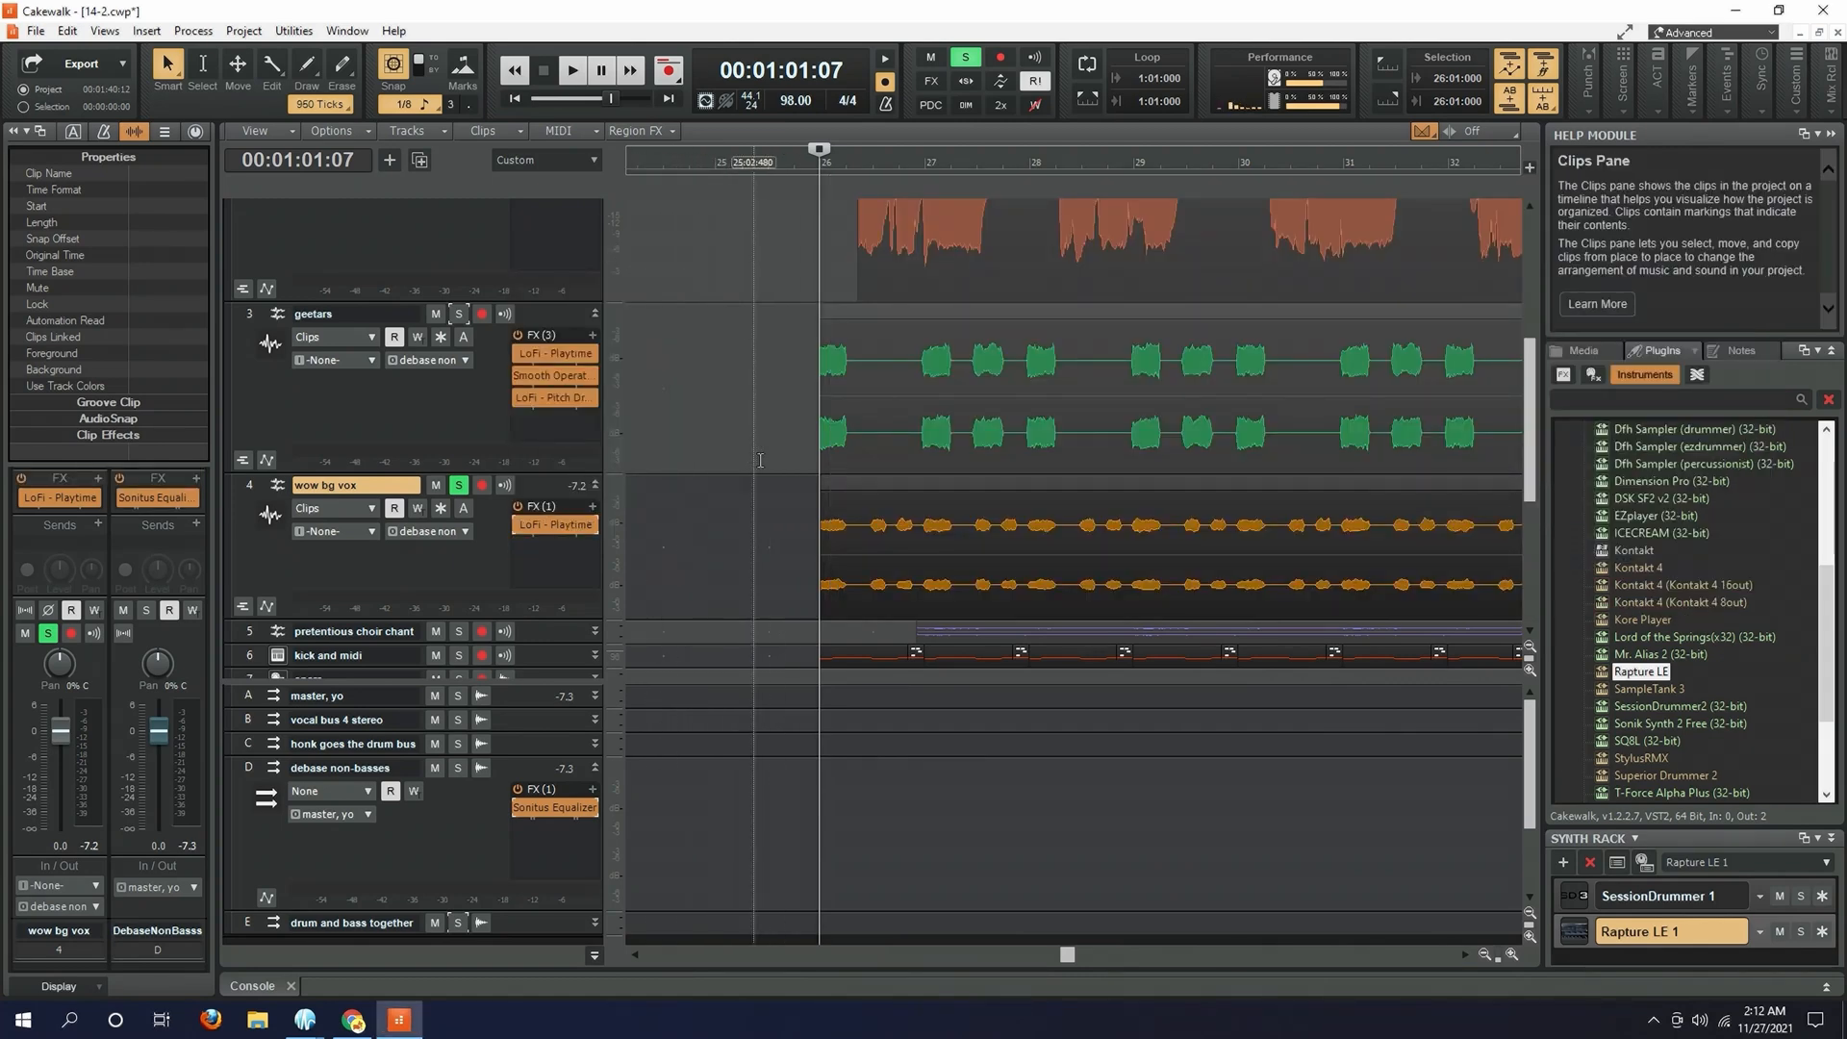
- Play the wow bg vox track with LoFi - Playtime active from measure 26, and unsolo and collapse the track
key("space")
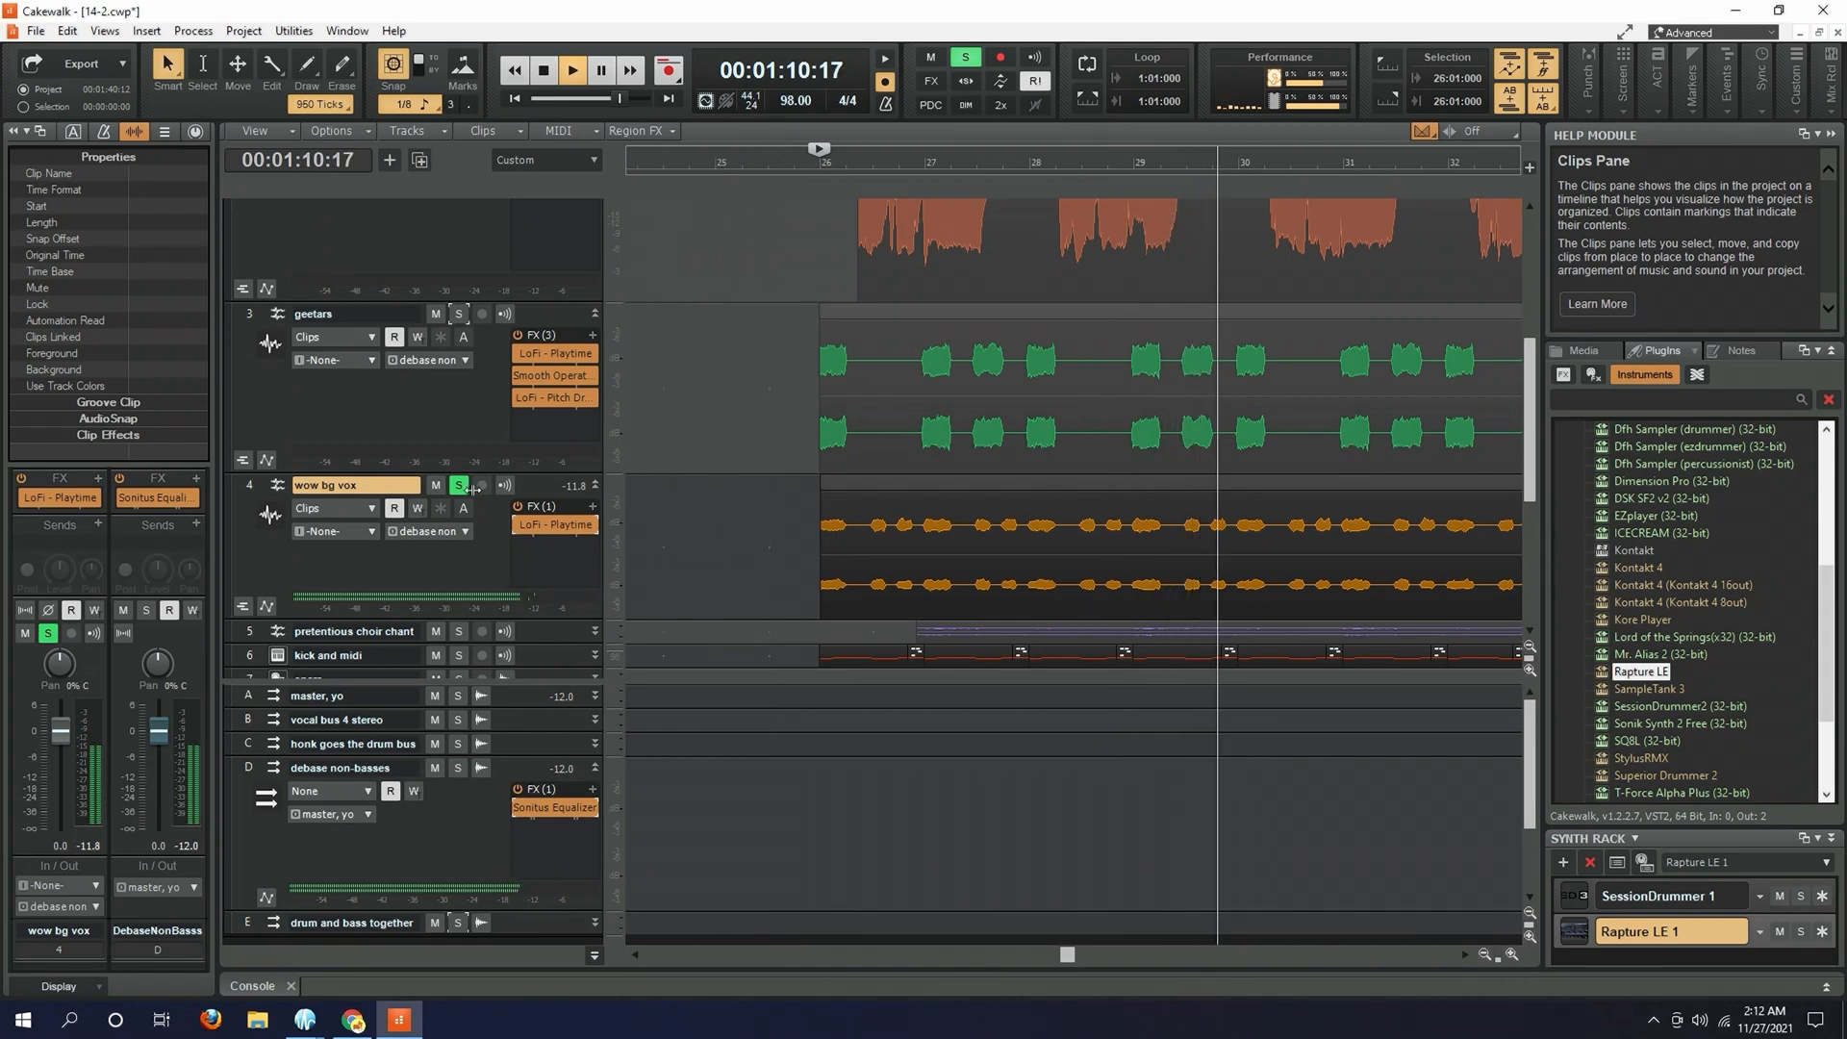
key("space")
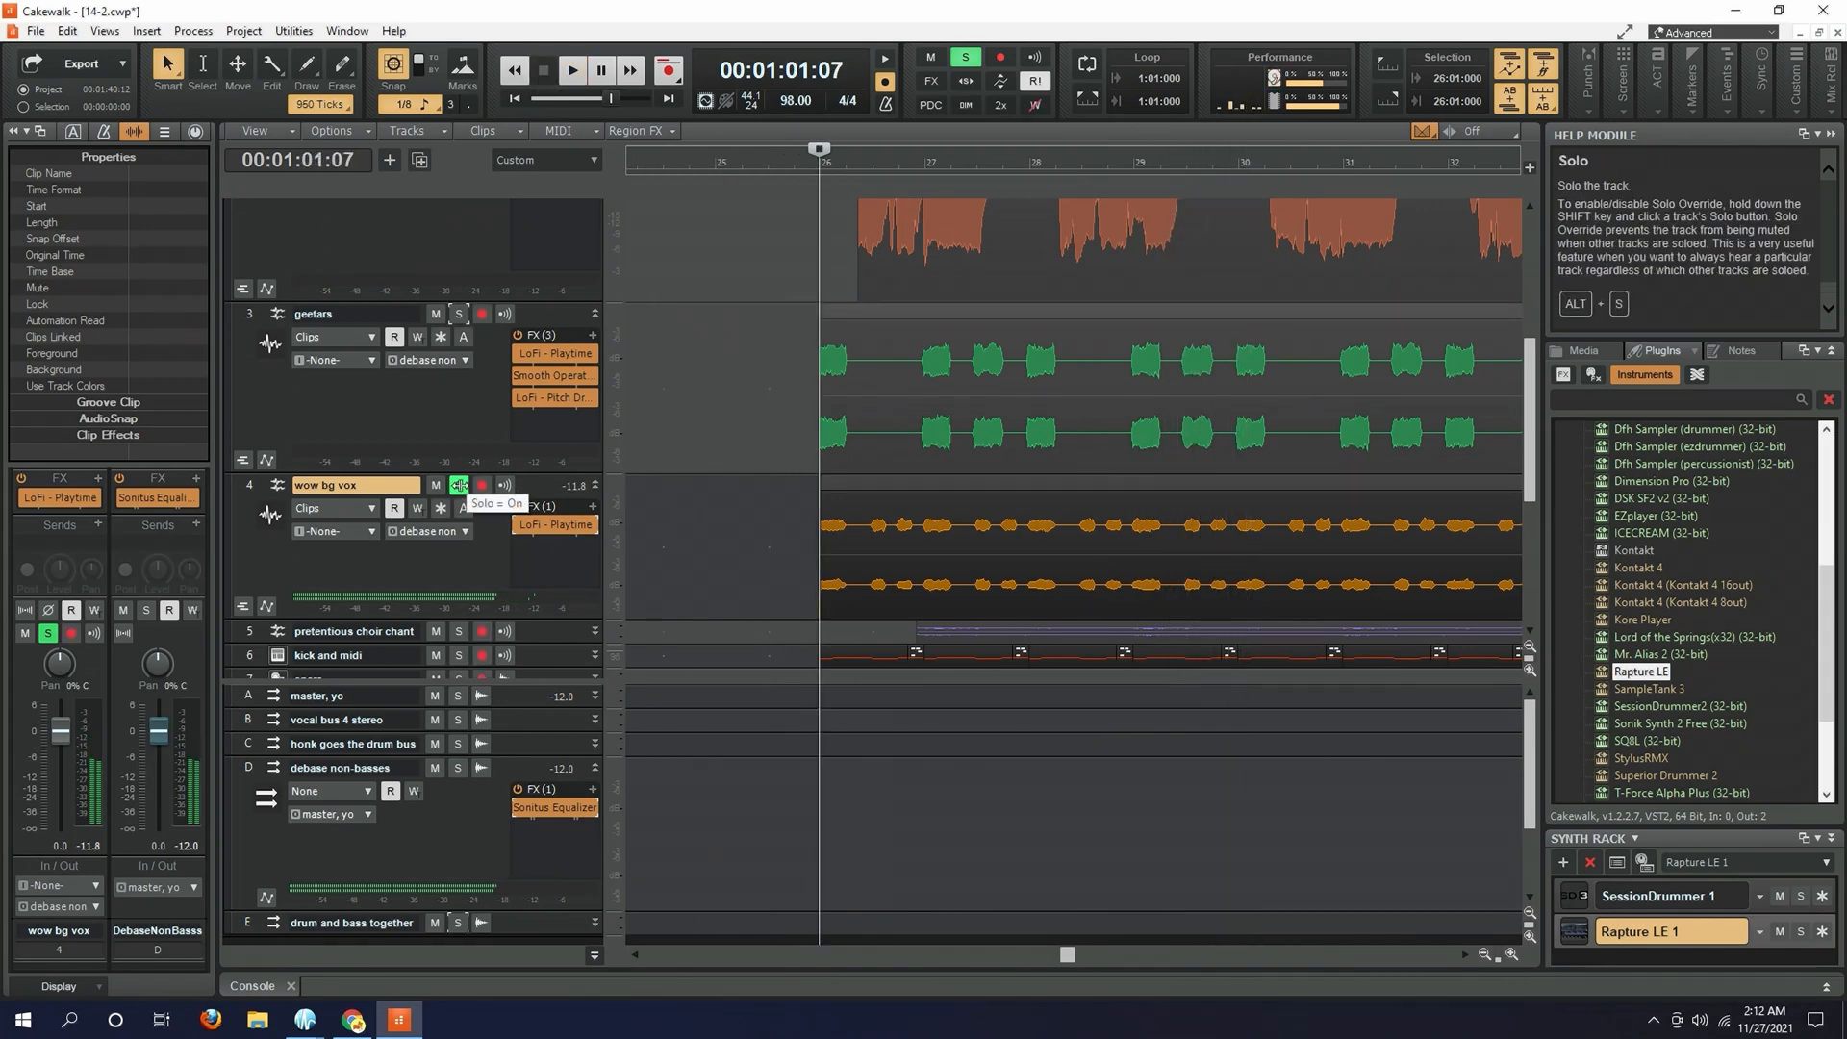
left_click(459, 485)
left_click(595, 486)
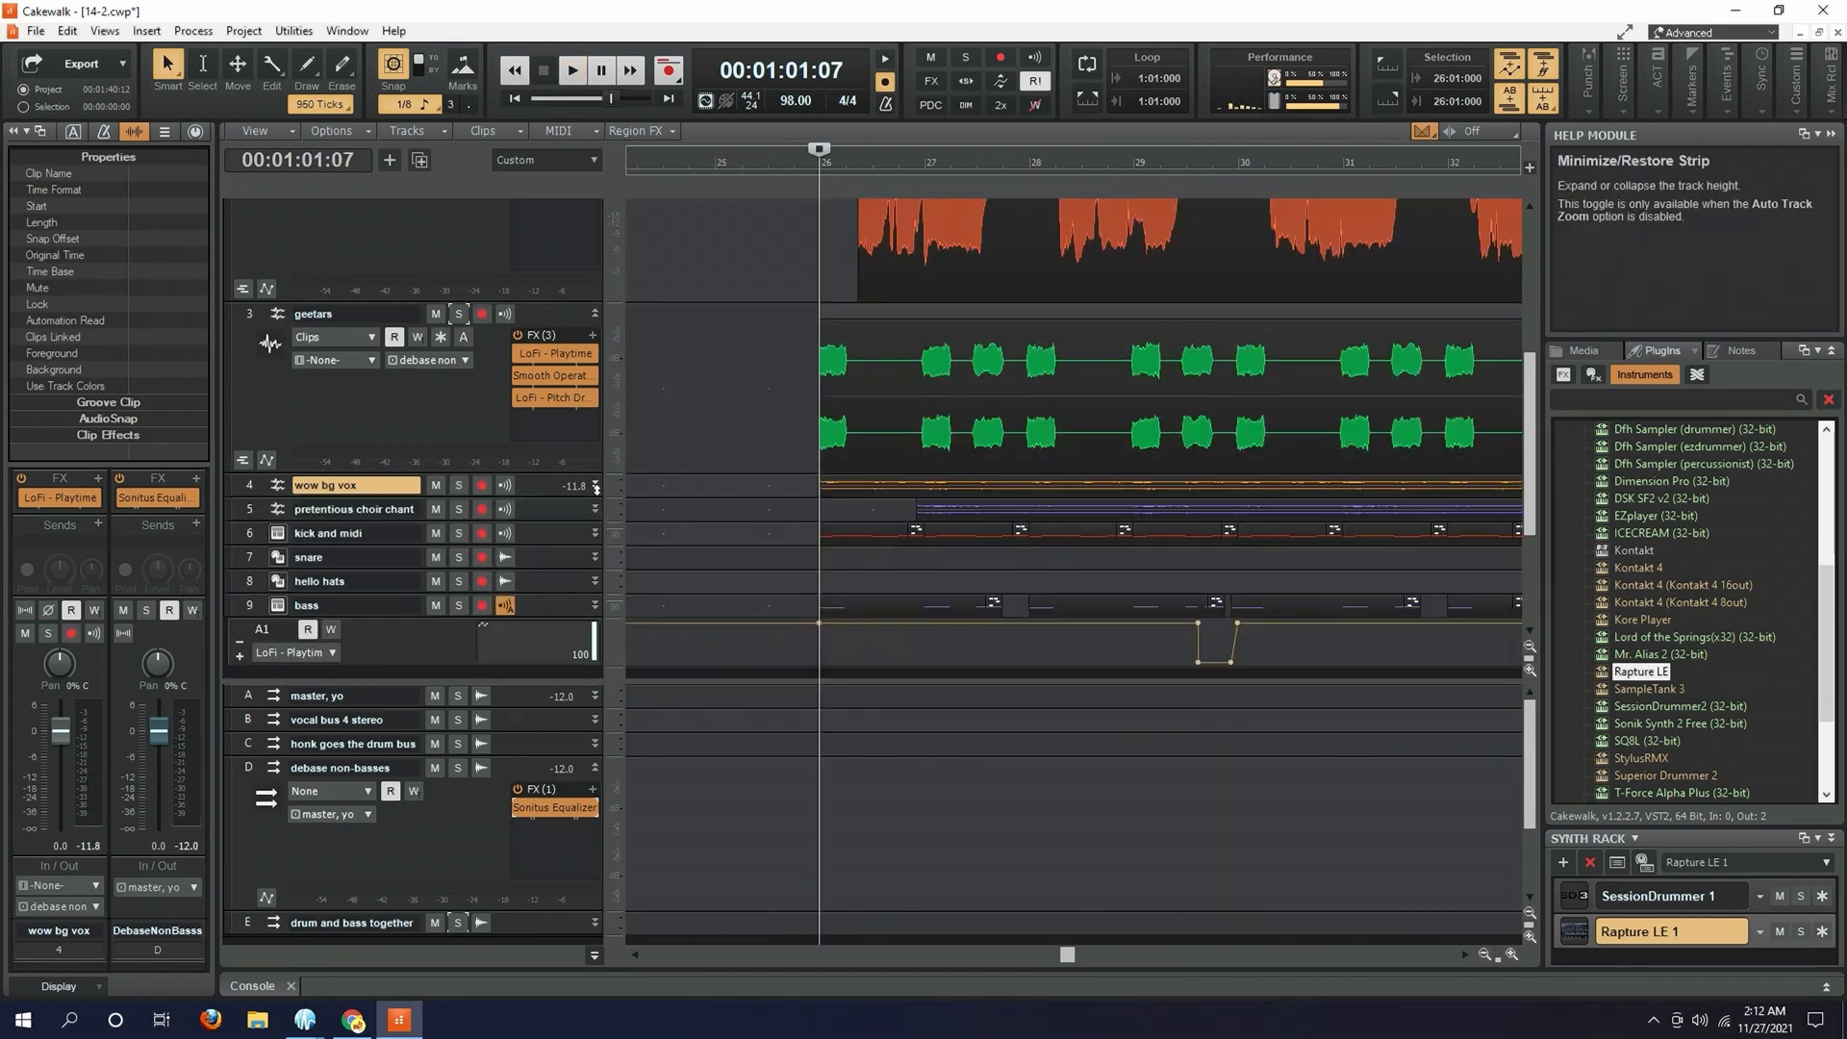
- Expand and solo the pretentious choir chant track, and play it from just before measure 27 with Spread bypassed
left_click(594, 509)
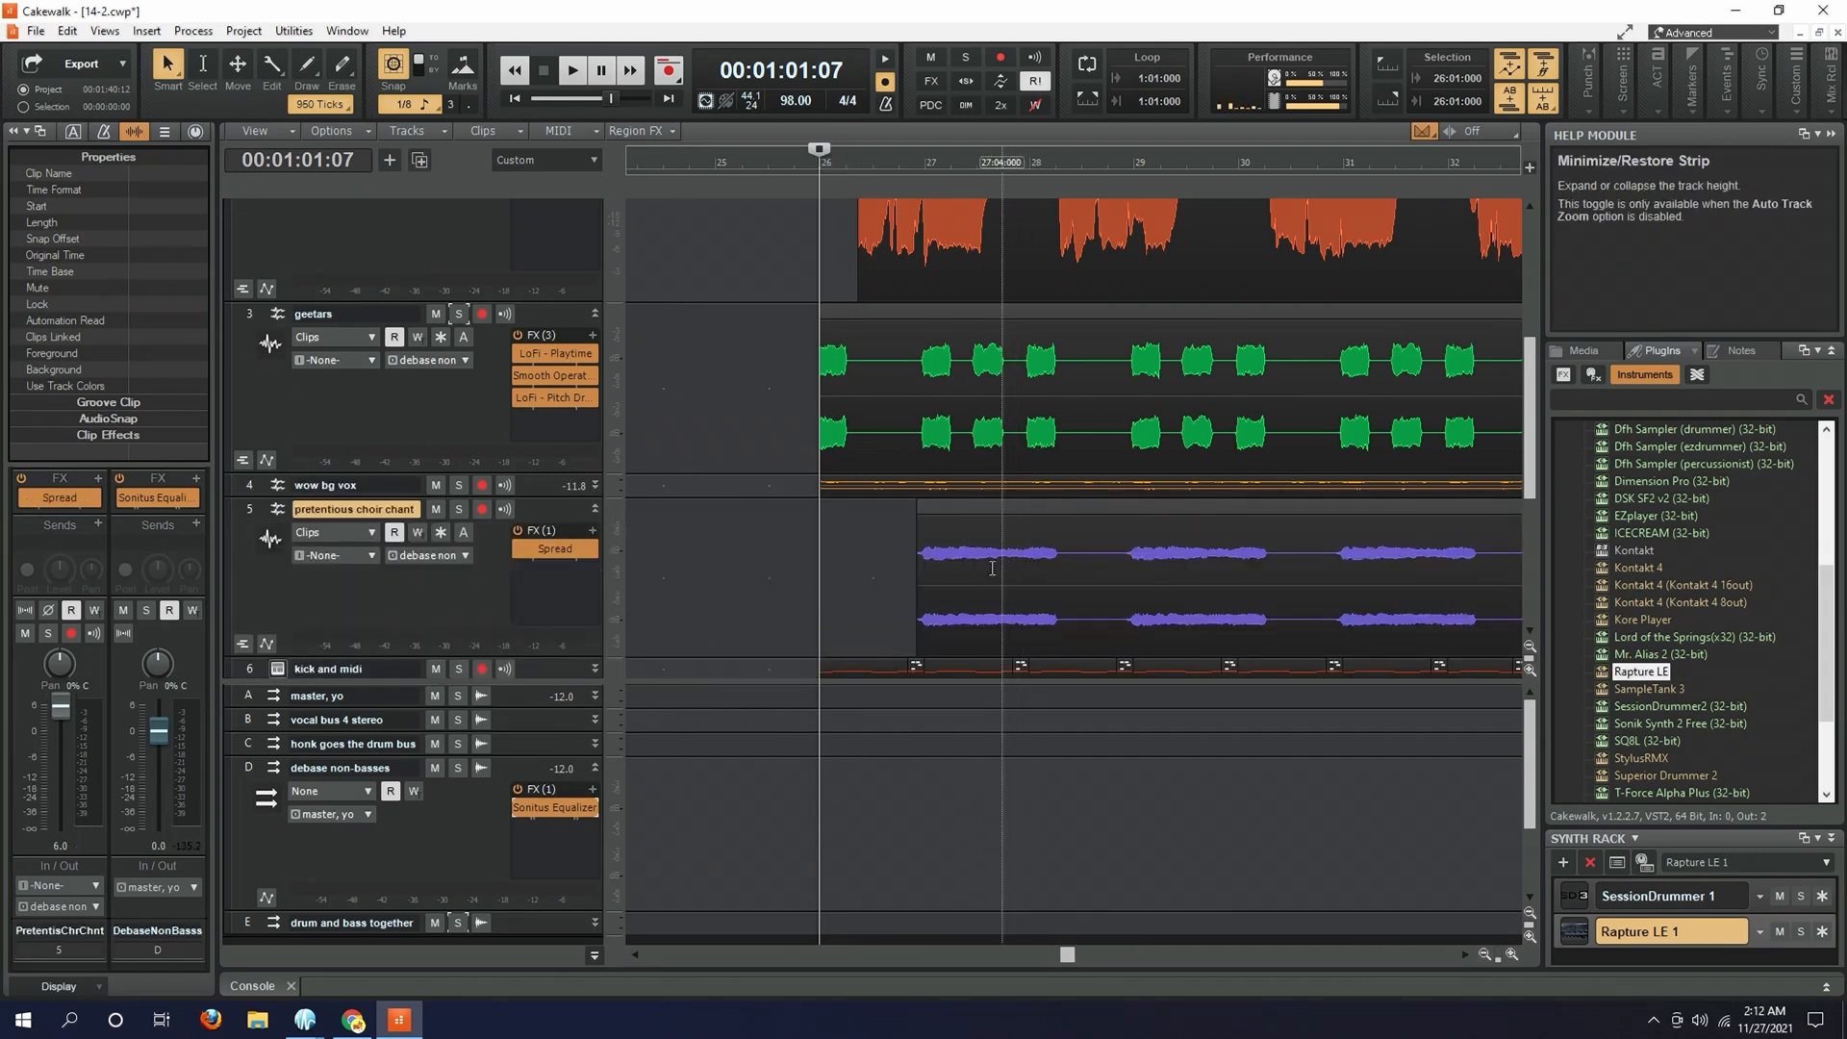
left_click(459, 509)
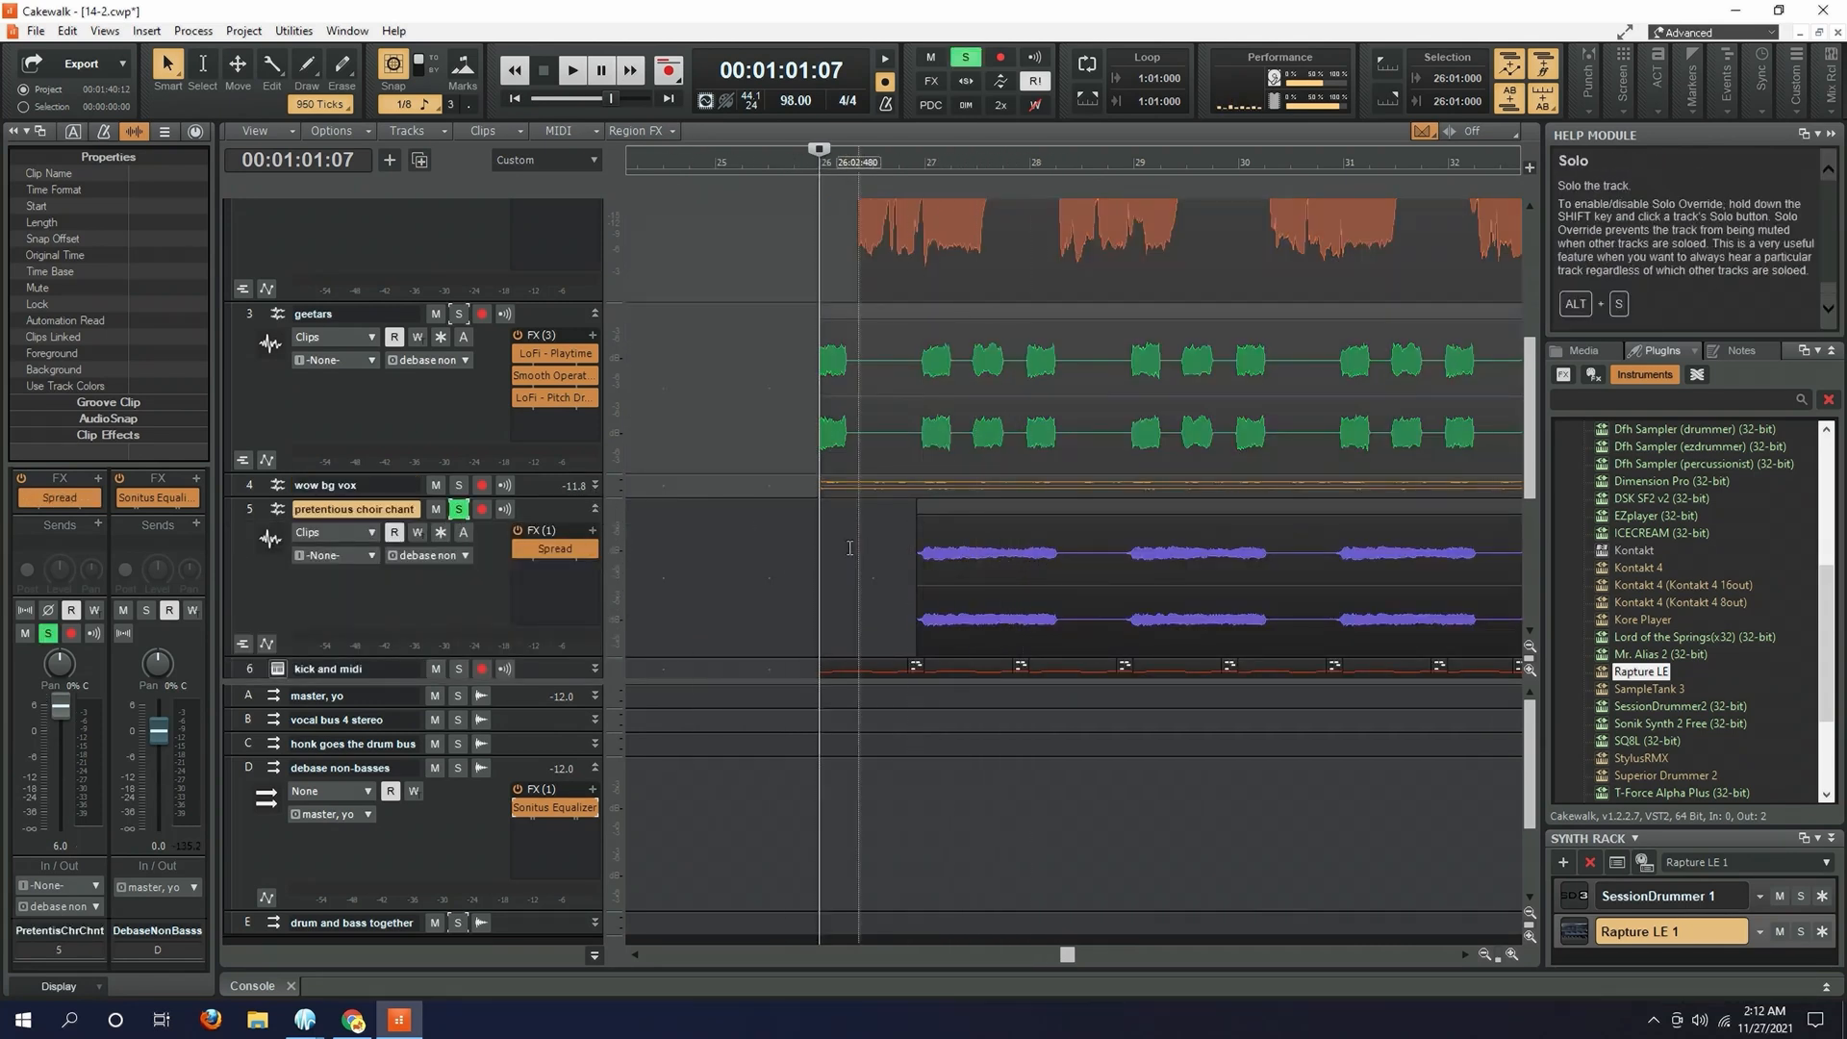
left_click(909, 551)
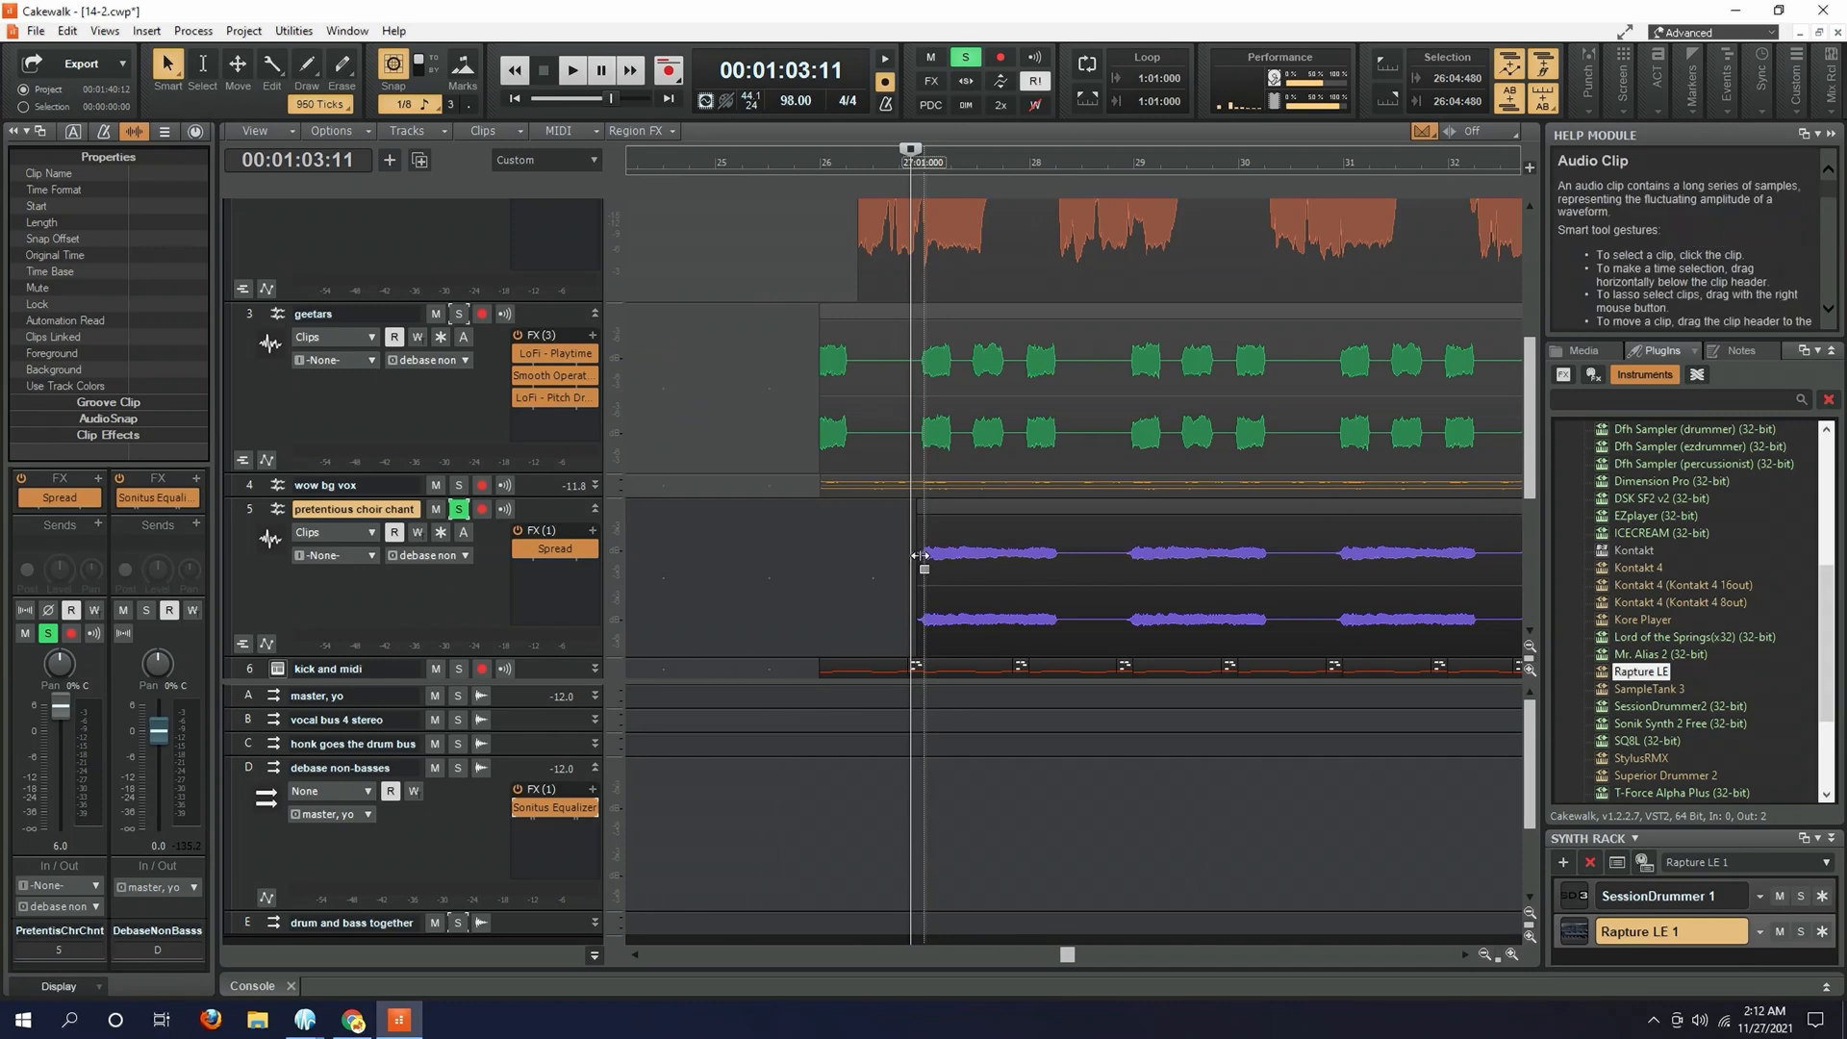
left_click(519, 549)
key("space")
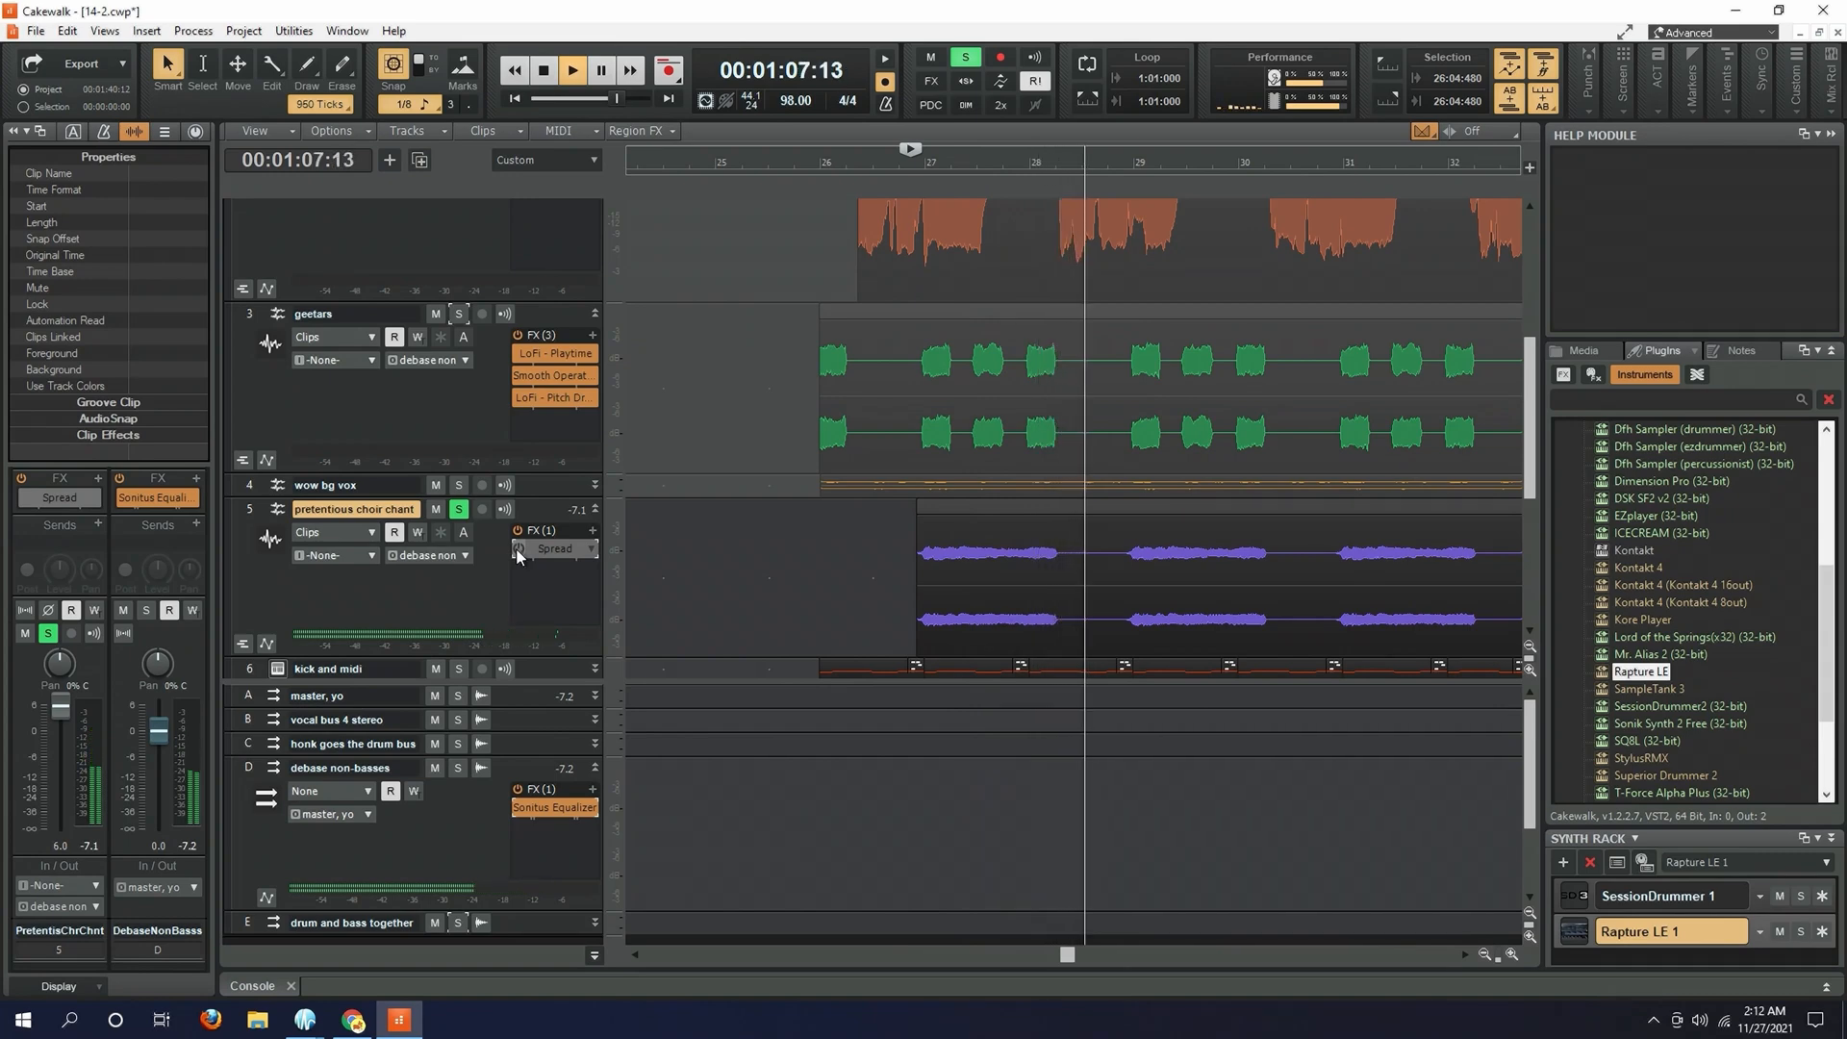
key("space")
- Enable and open Spread on the pretentious choir chant track, and play the track with the effect active
left_click(519, 550)
double_click(555, 548)
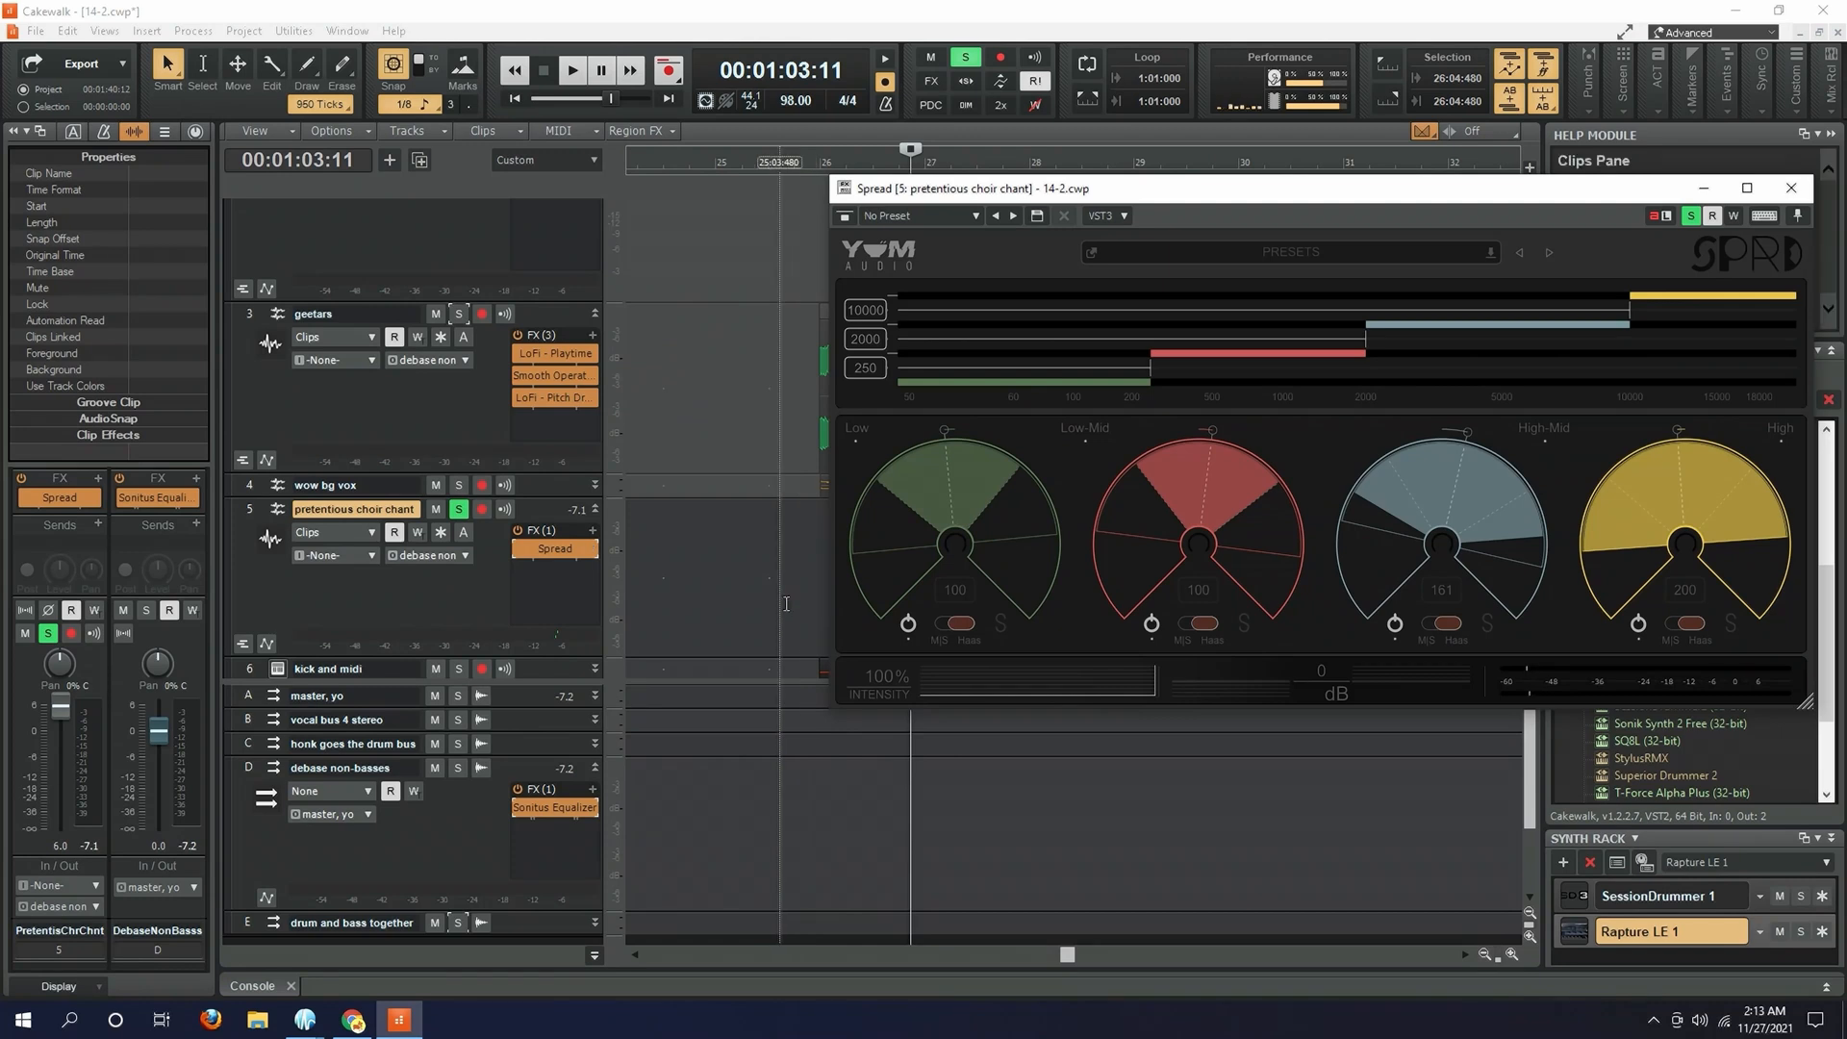
key("space")
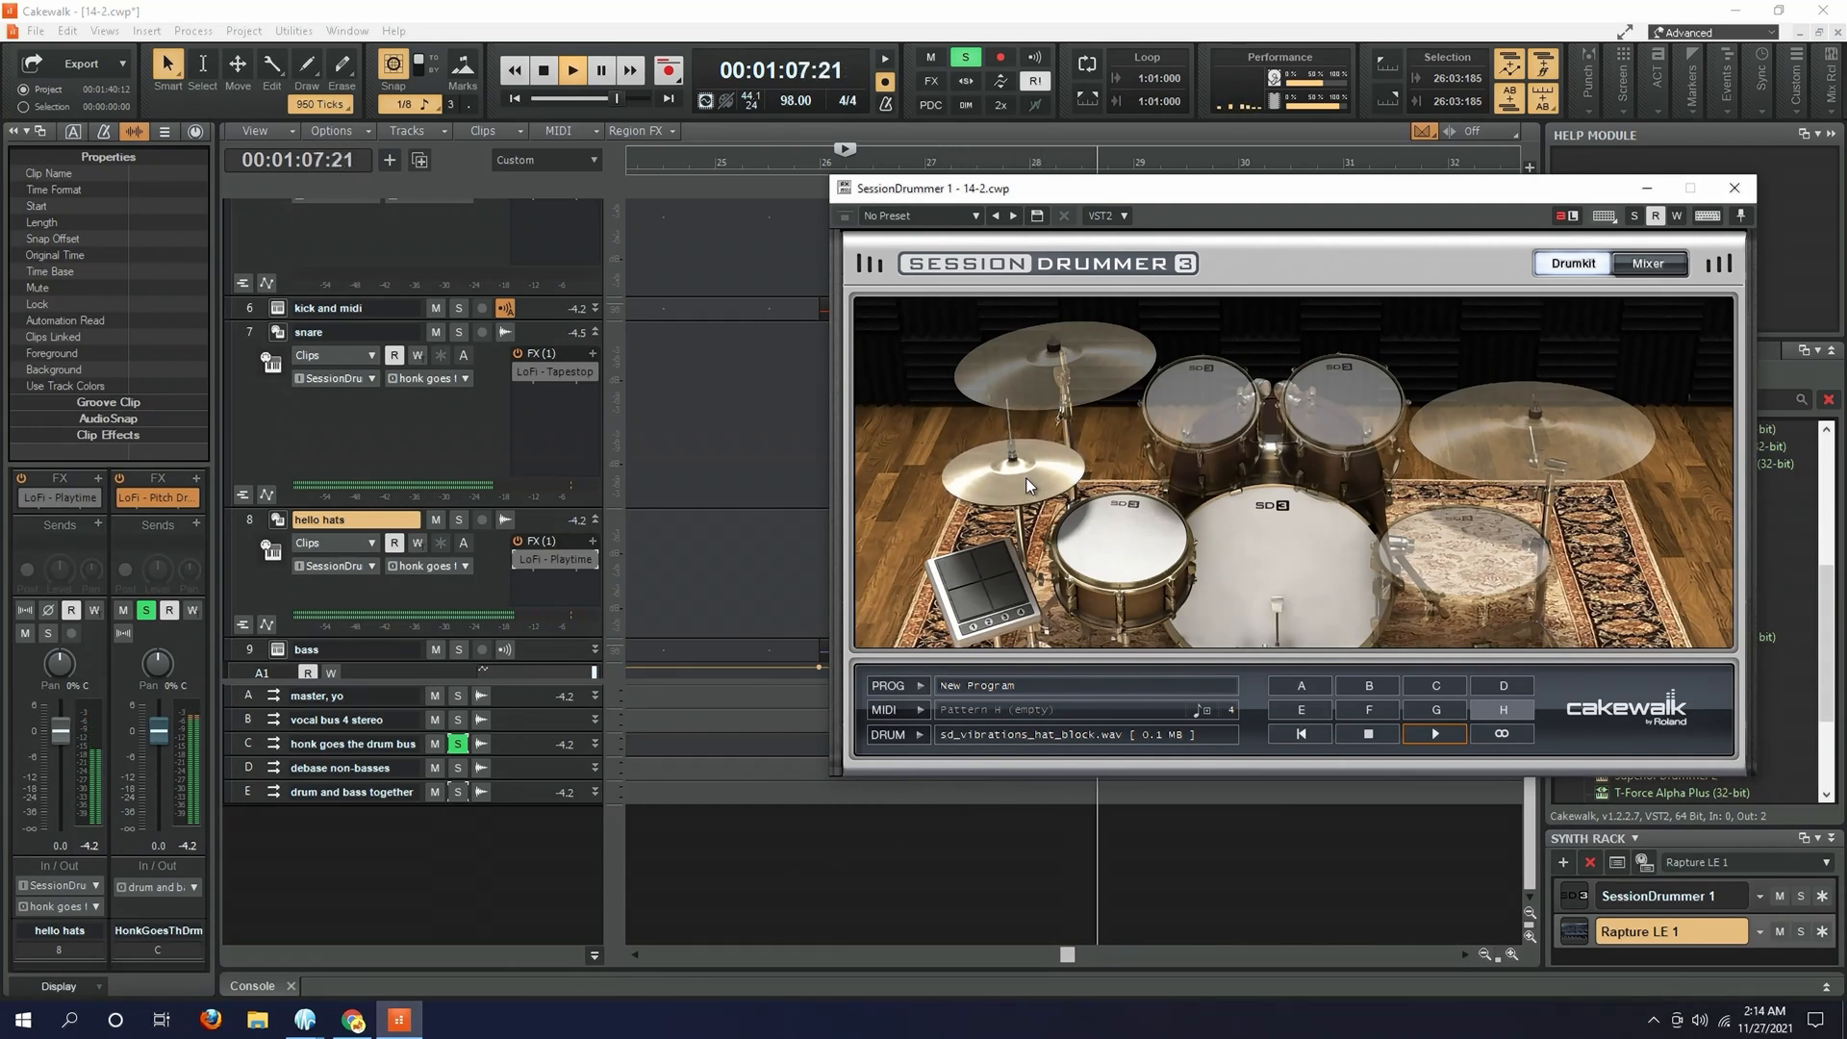
- Stop the drum playback, show Session Drummer's mixer, and audition its kick, snare and hi-hat
key("space")
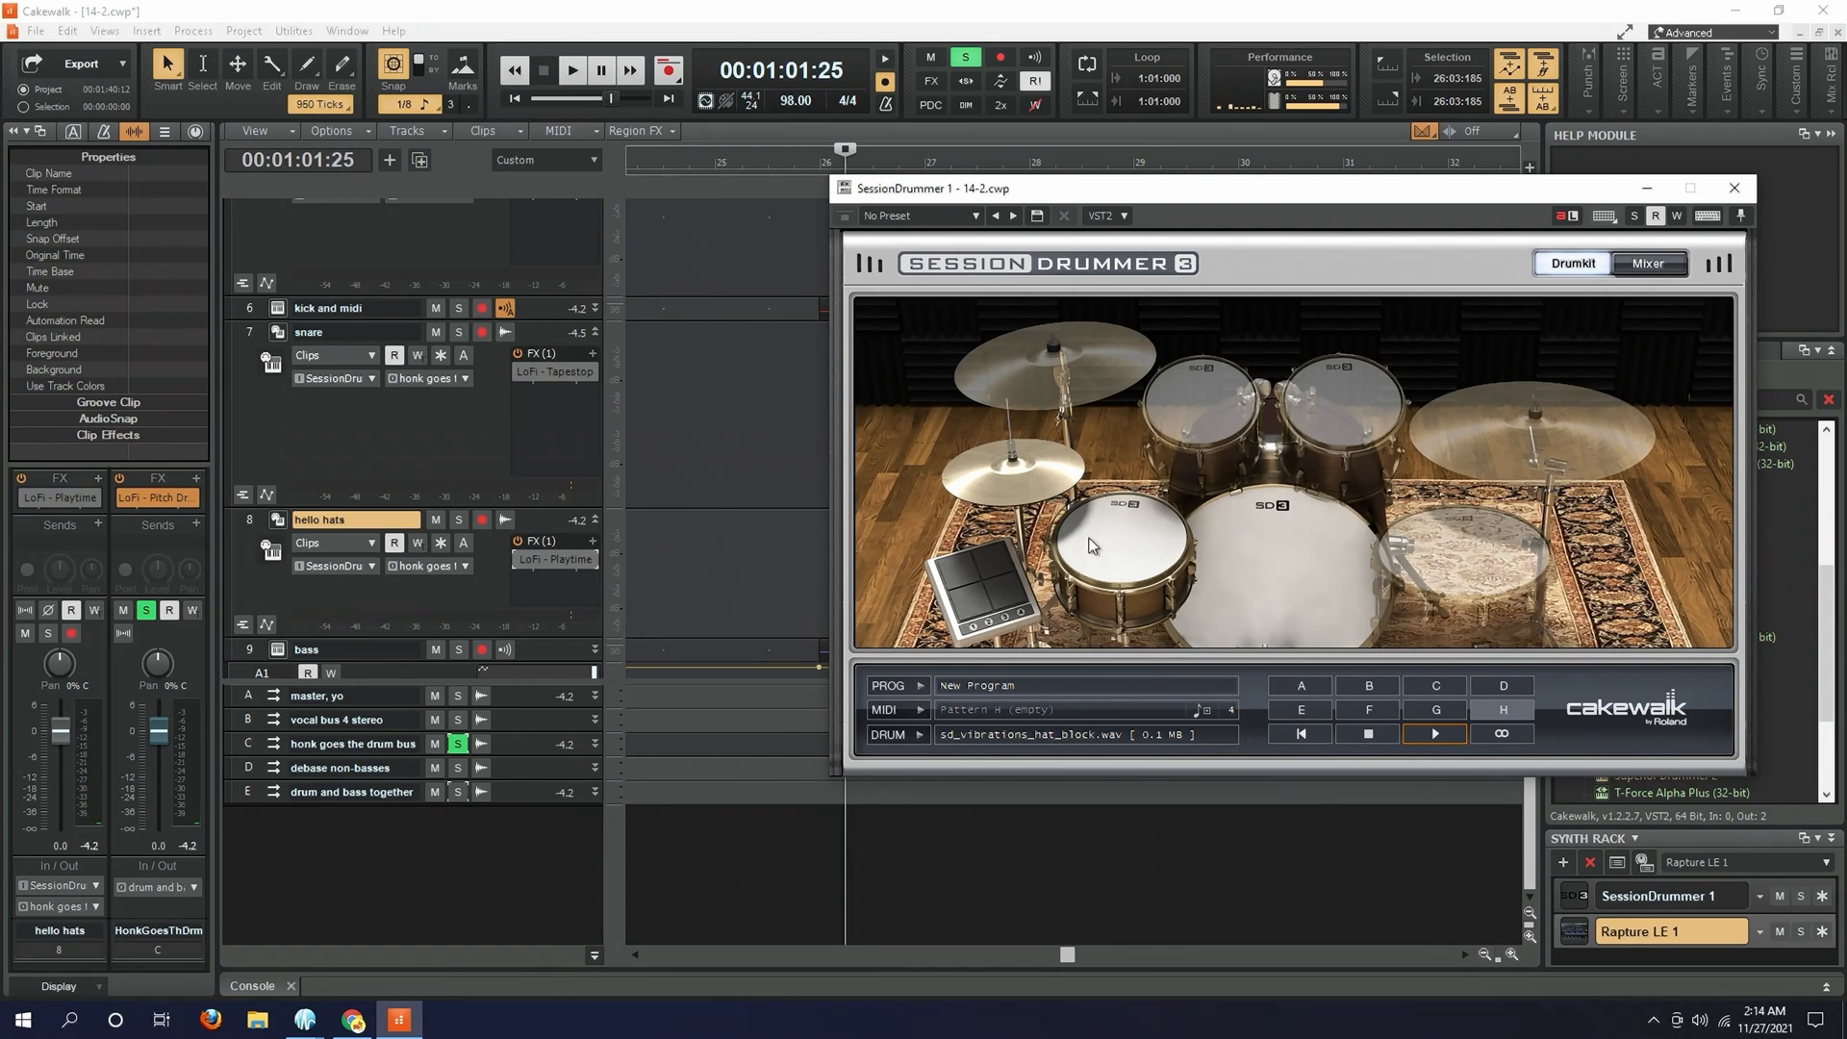
left_click(1651, 264)
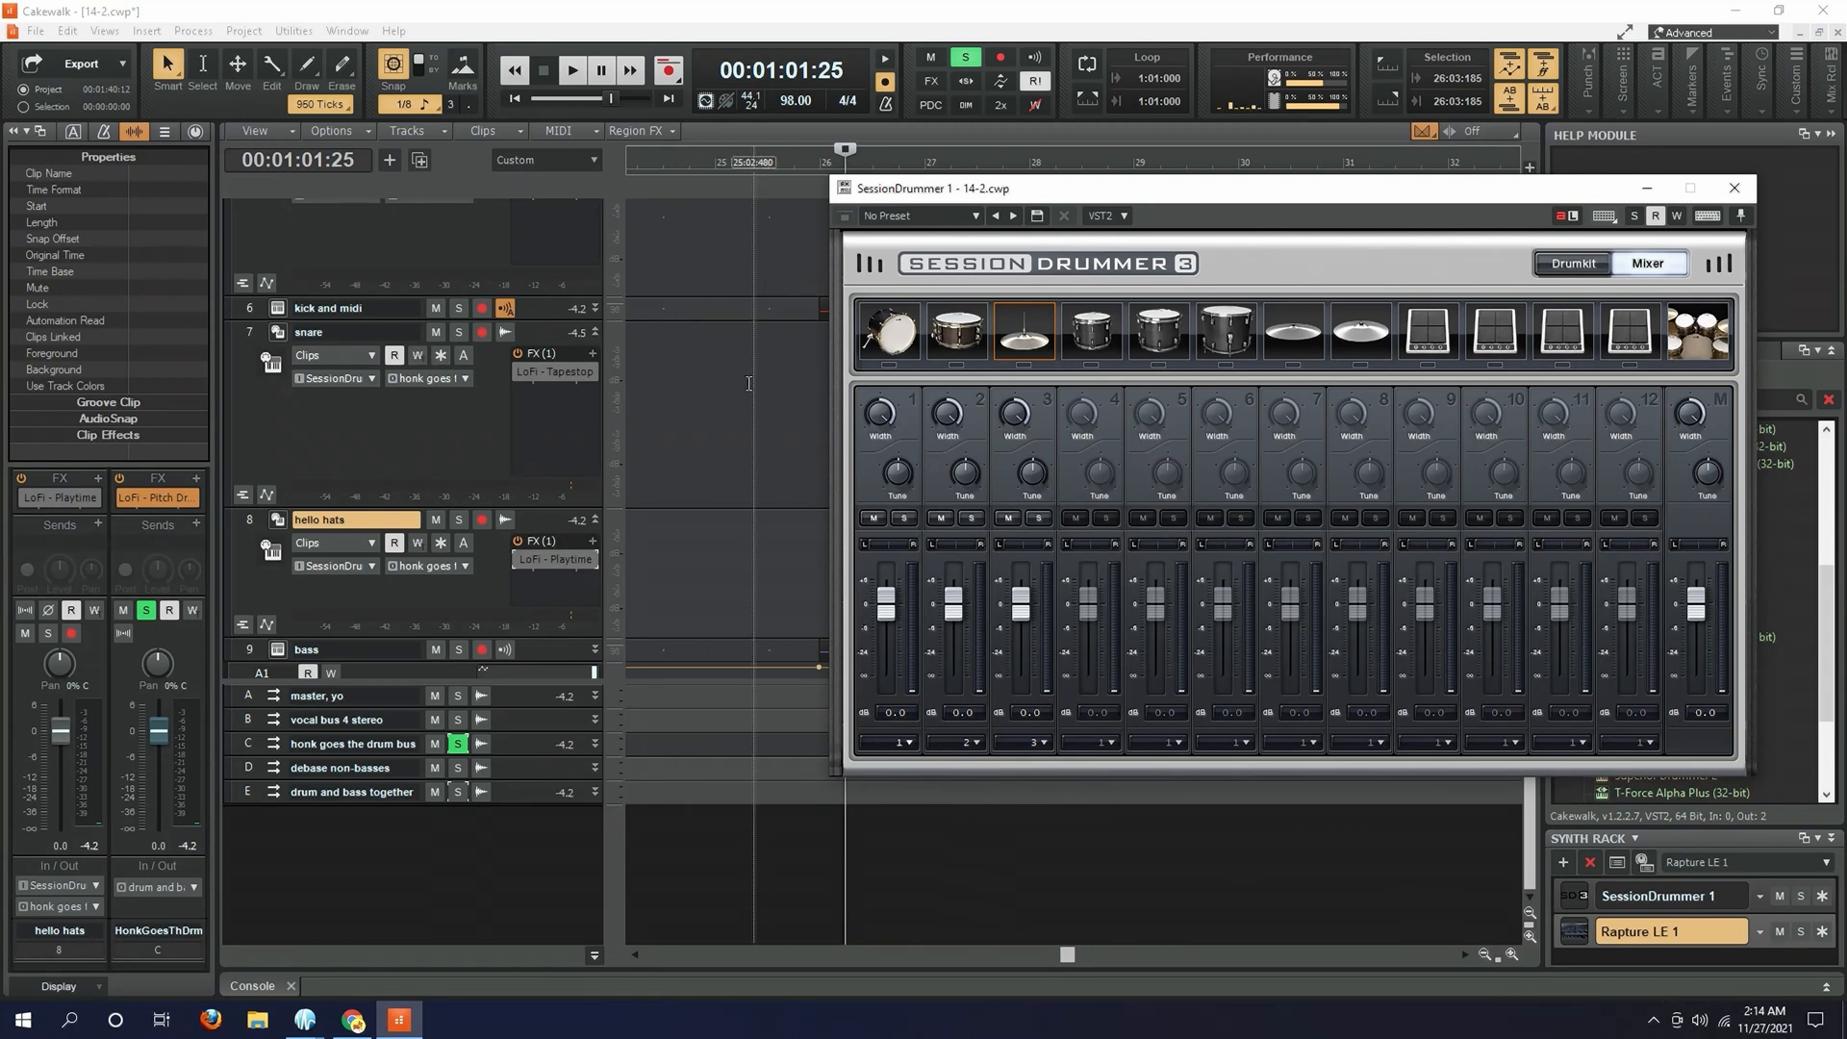
left_click(895, 332)
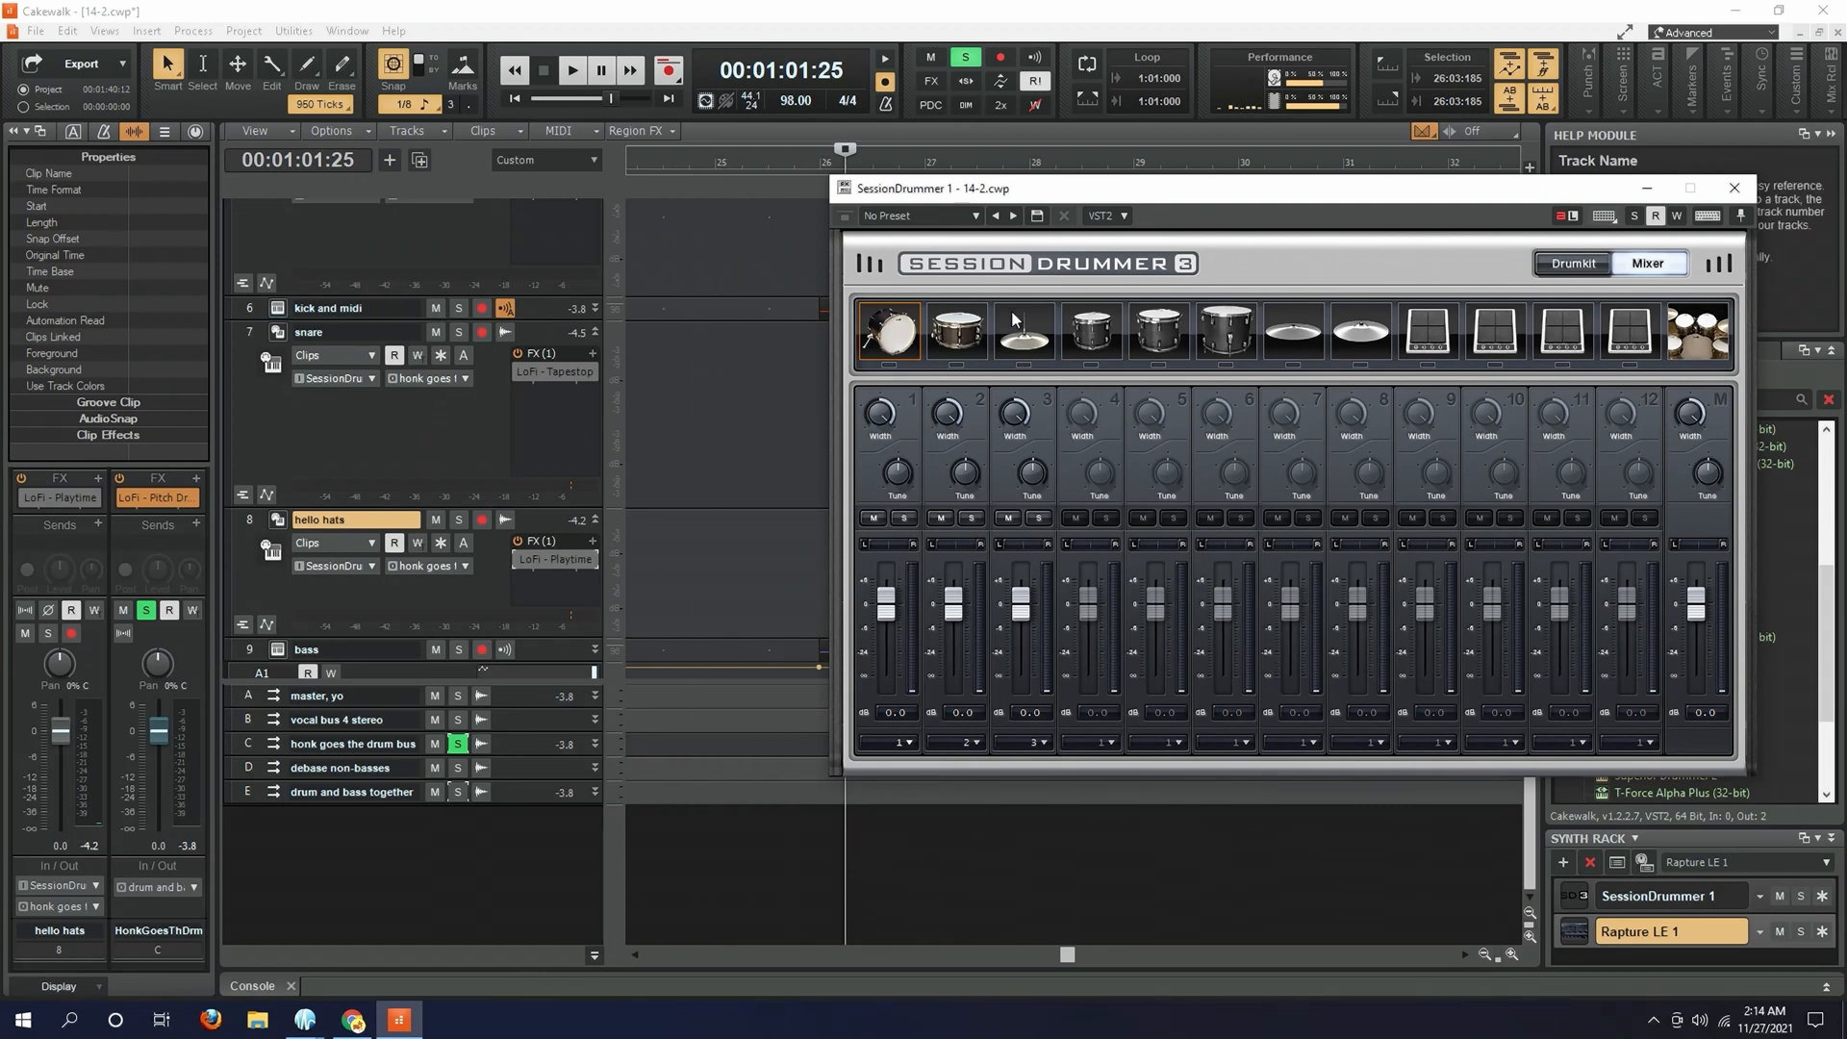
left_click(962, 337)
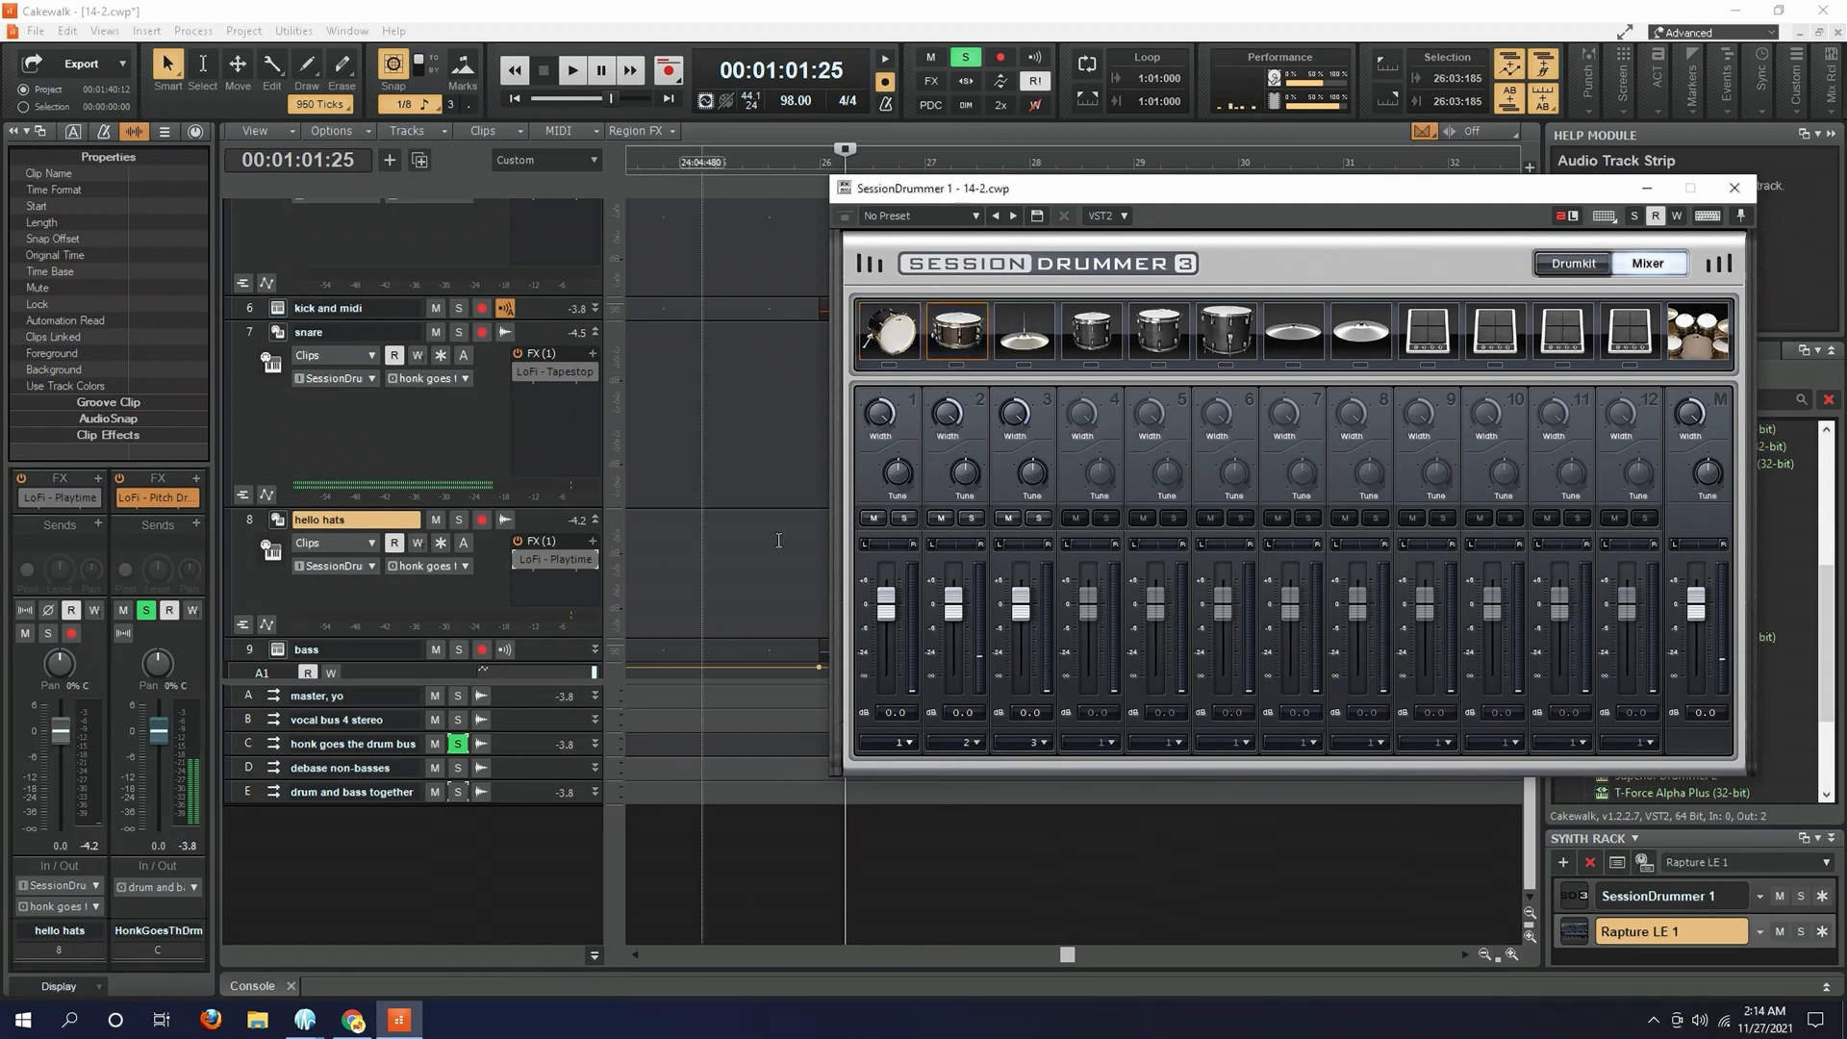
- Enable and open LoFi - Tapestop on the snare track, with the playhead placed at measure 26
left_click(506, 596)
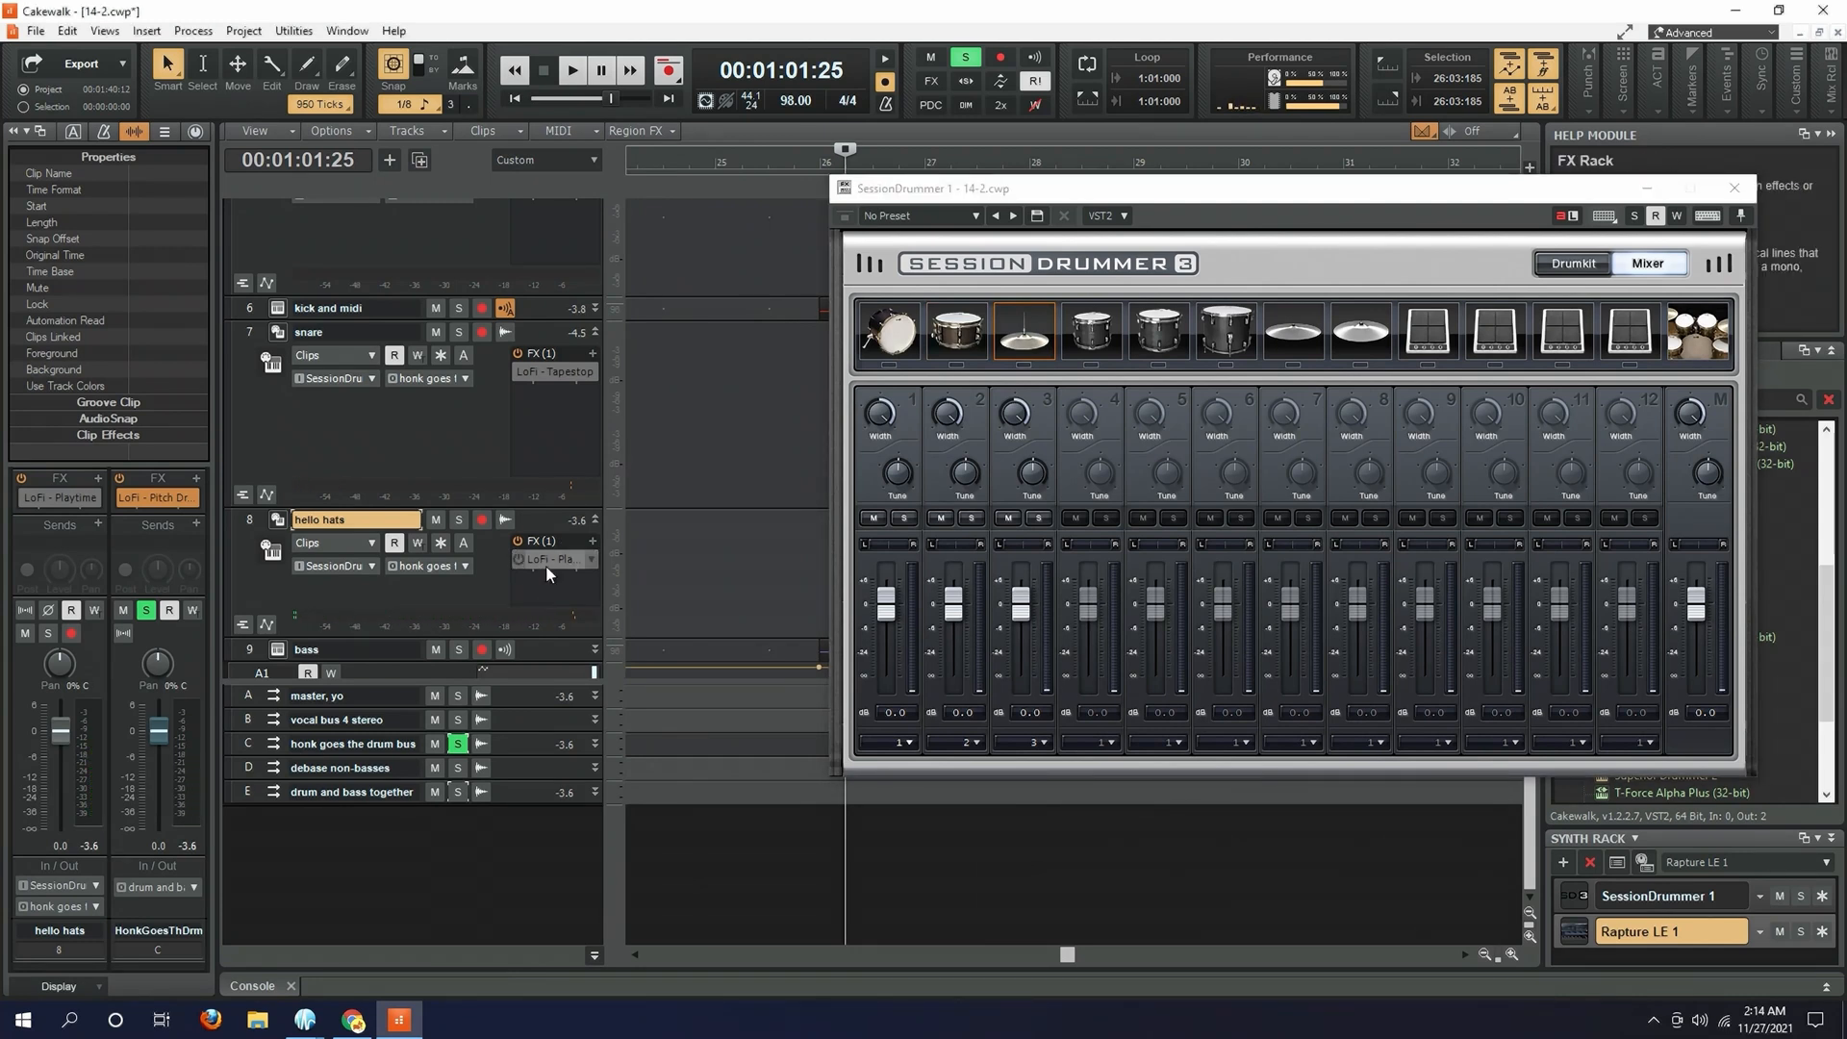
left_click(517, 360)
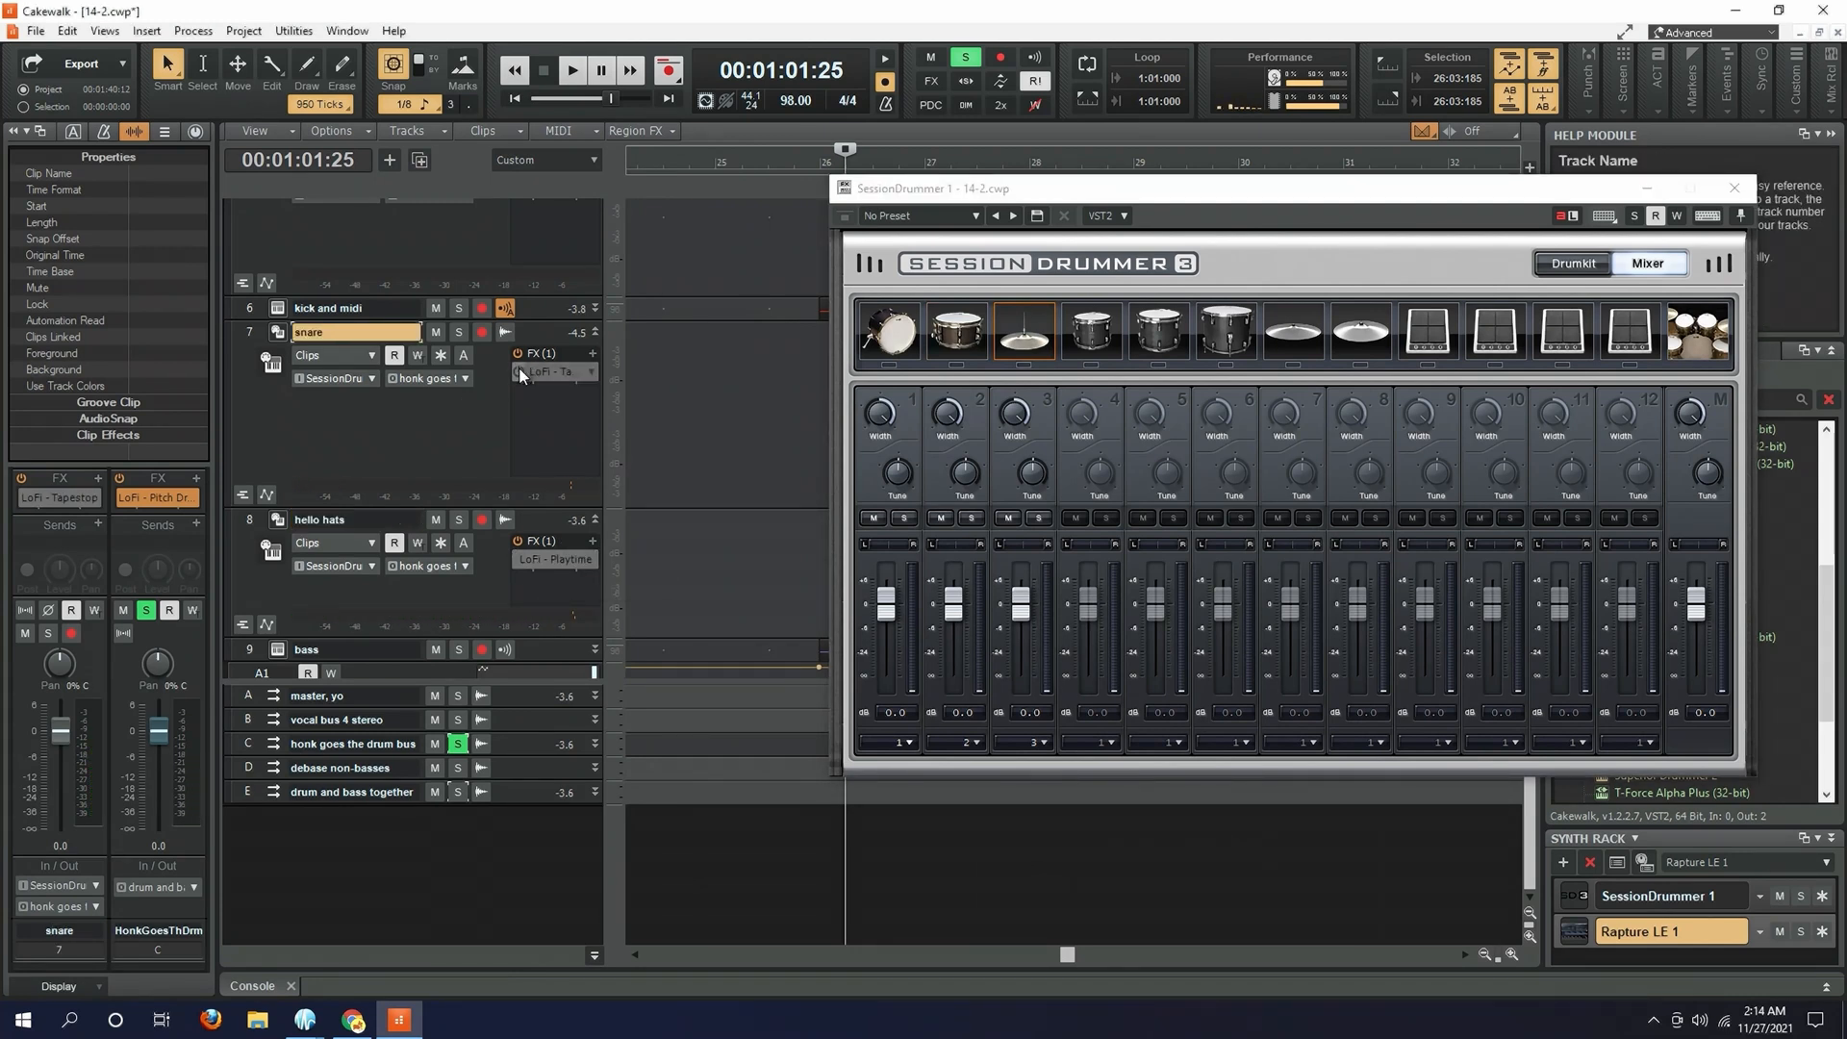
left_click(520, 374)
left_click(816, 377)
double_click(544, 373)
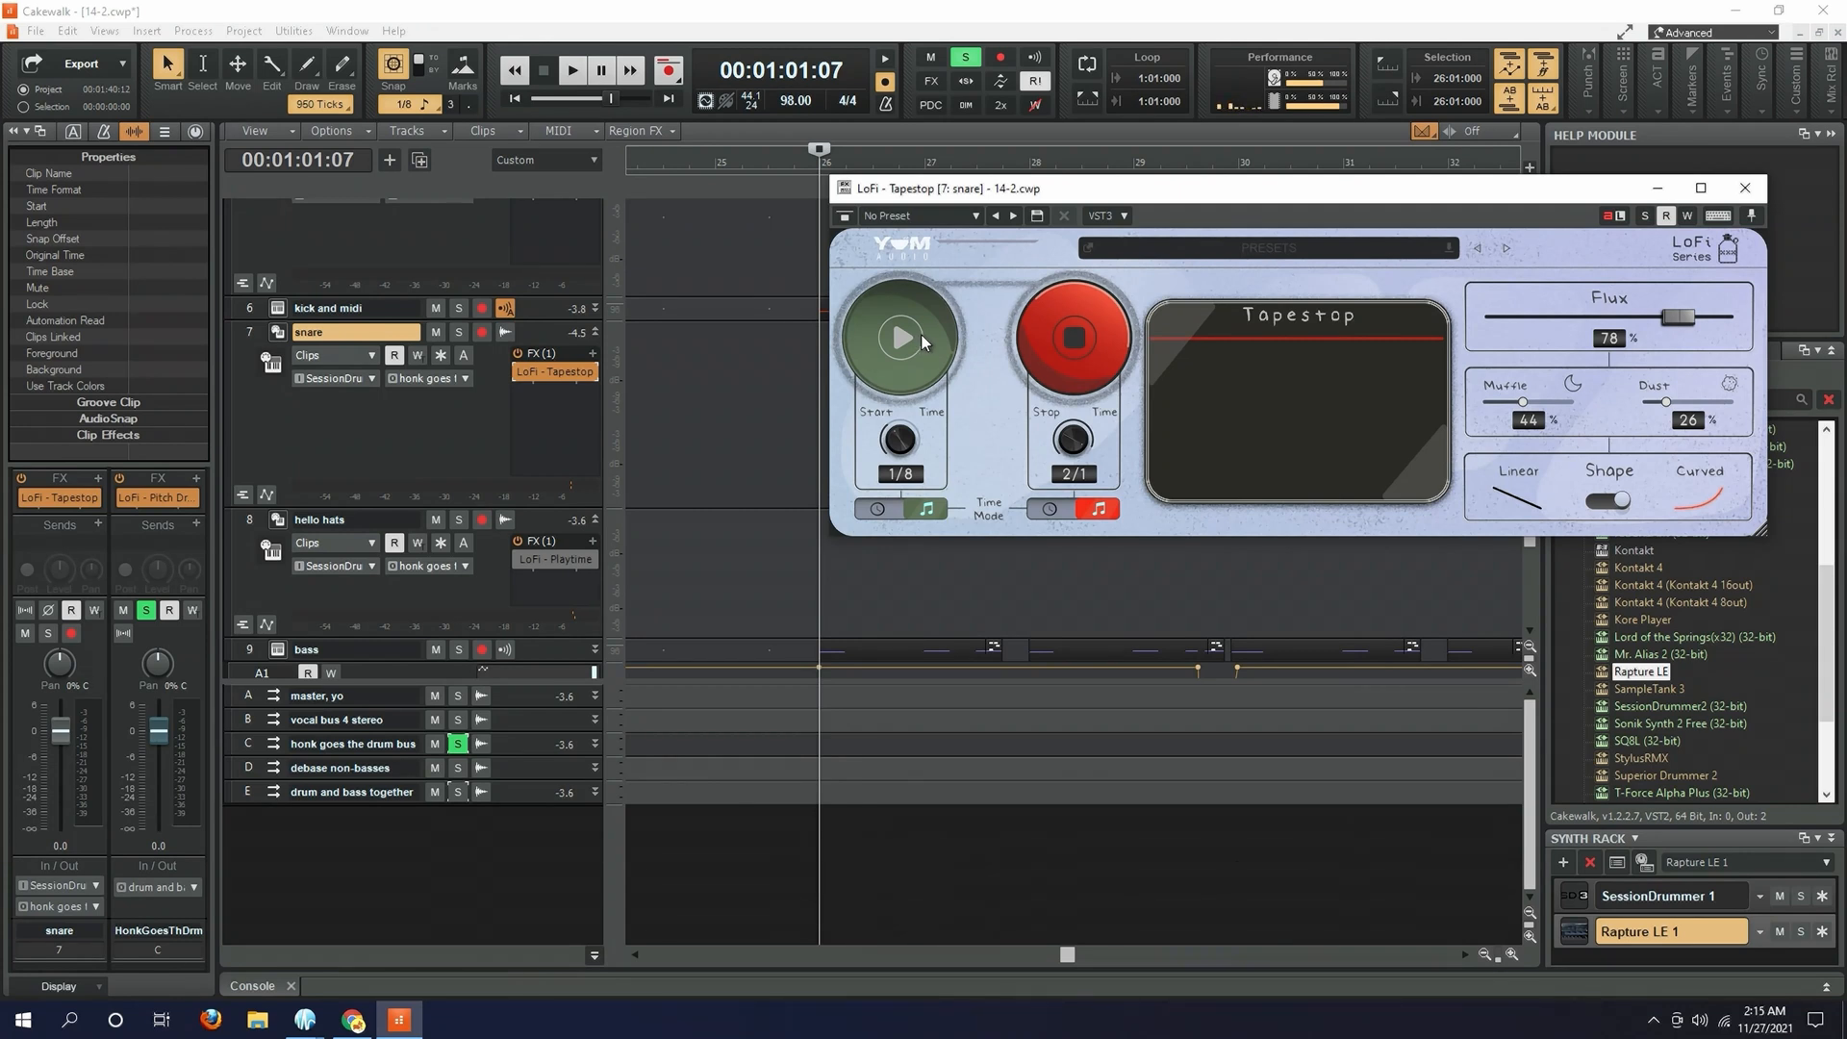
- Play the drum bus from measure 26 while repeatedly triggering Tapestop's tape stop and start on the snare
key("space")
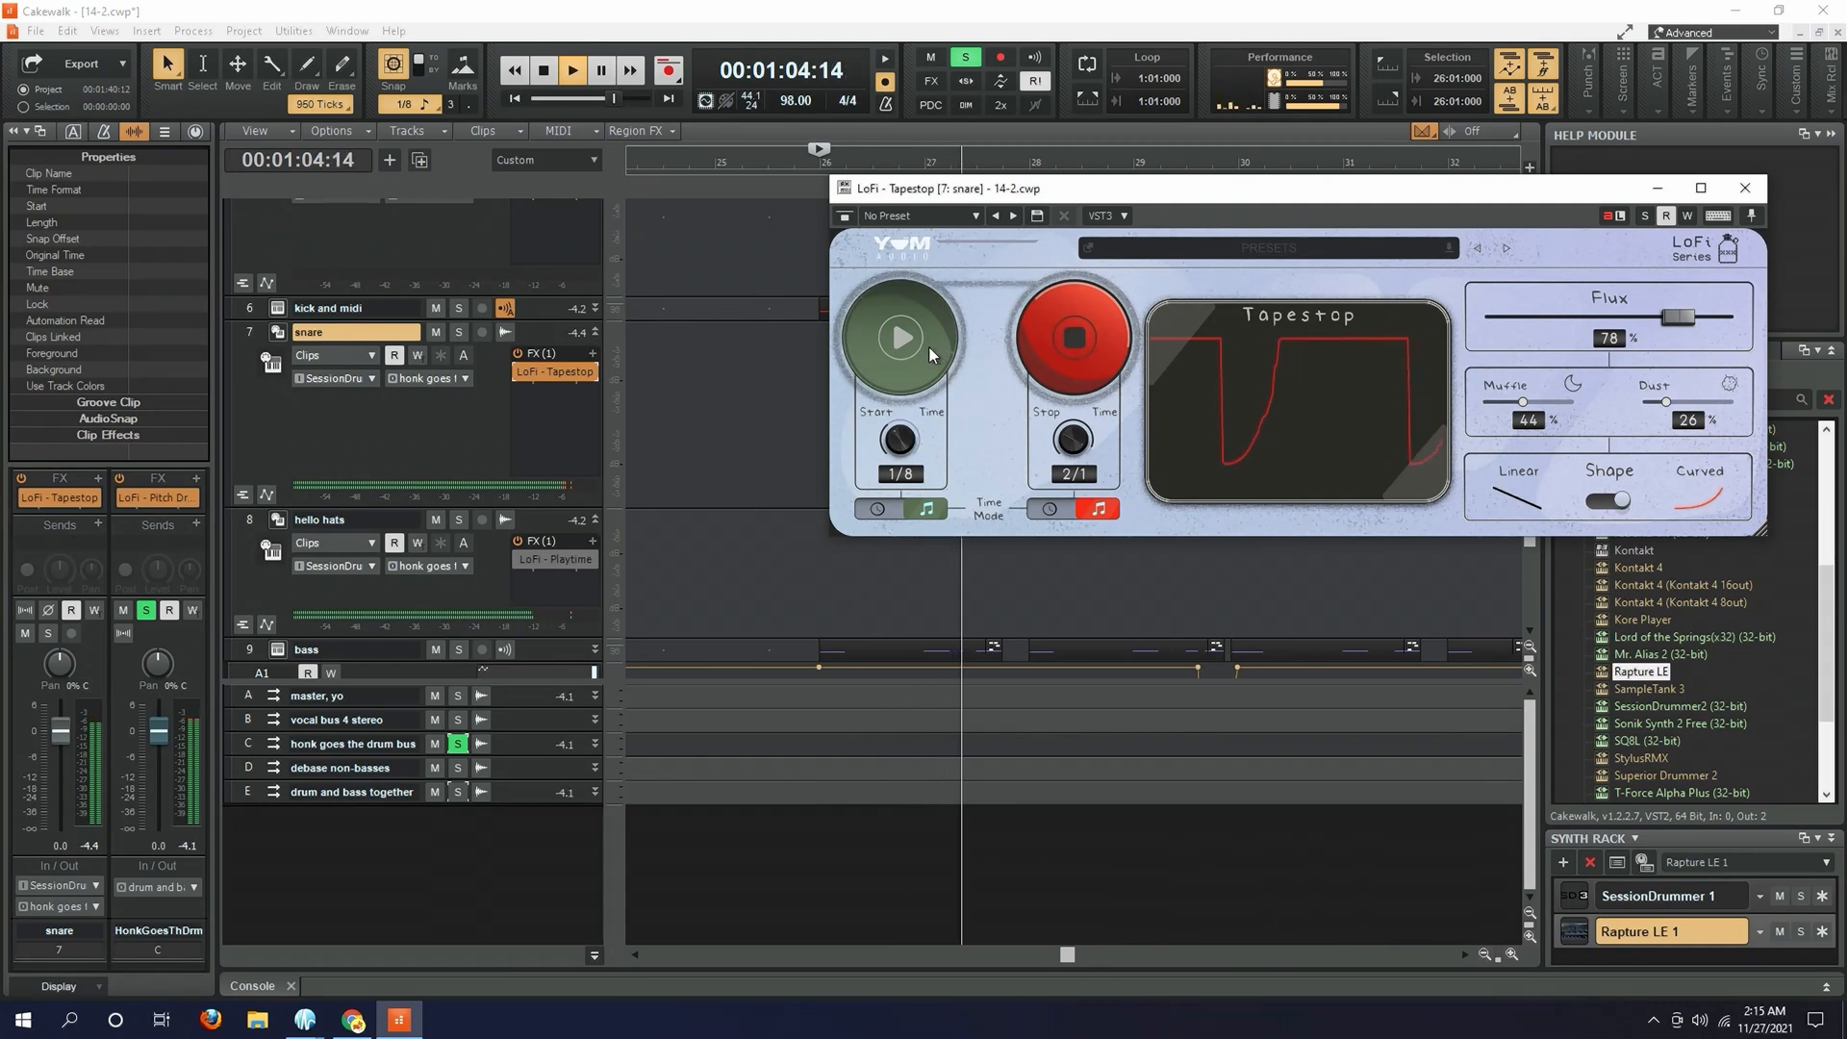
left_click(1080, 349)
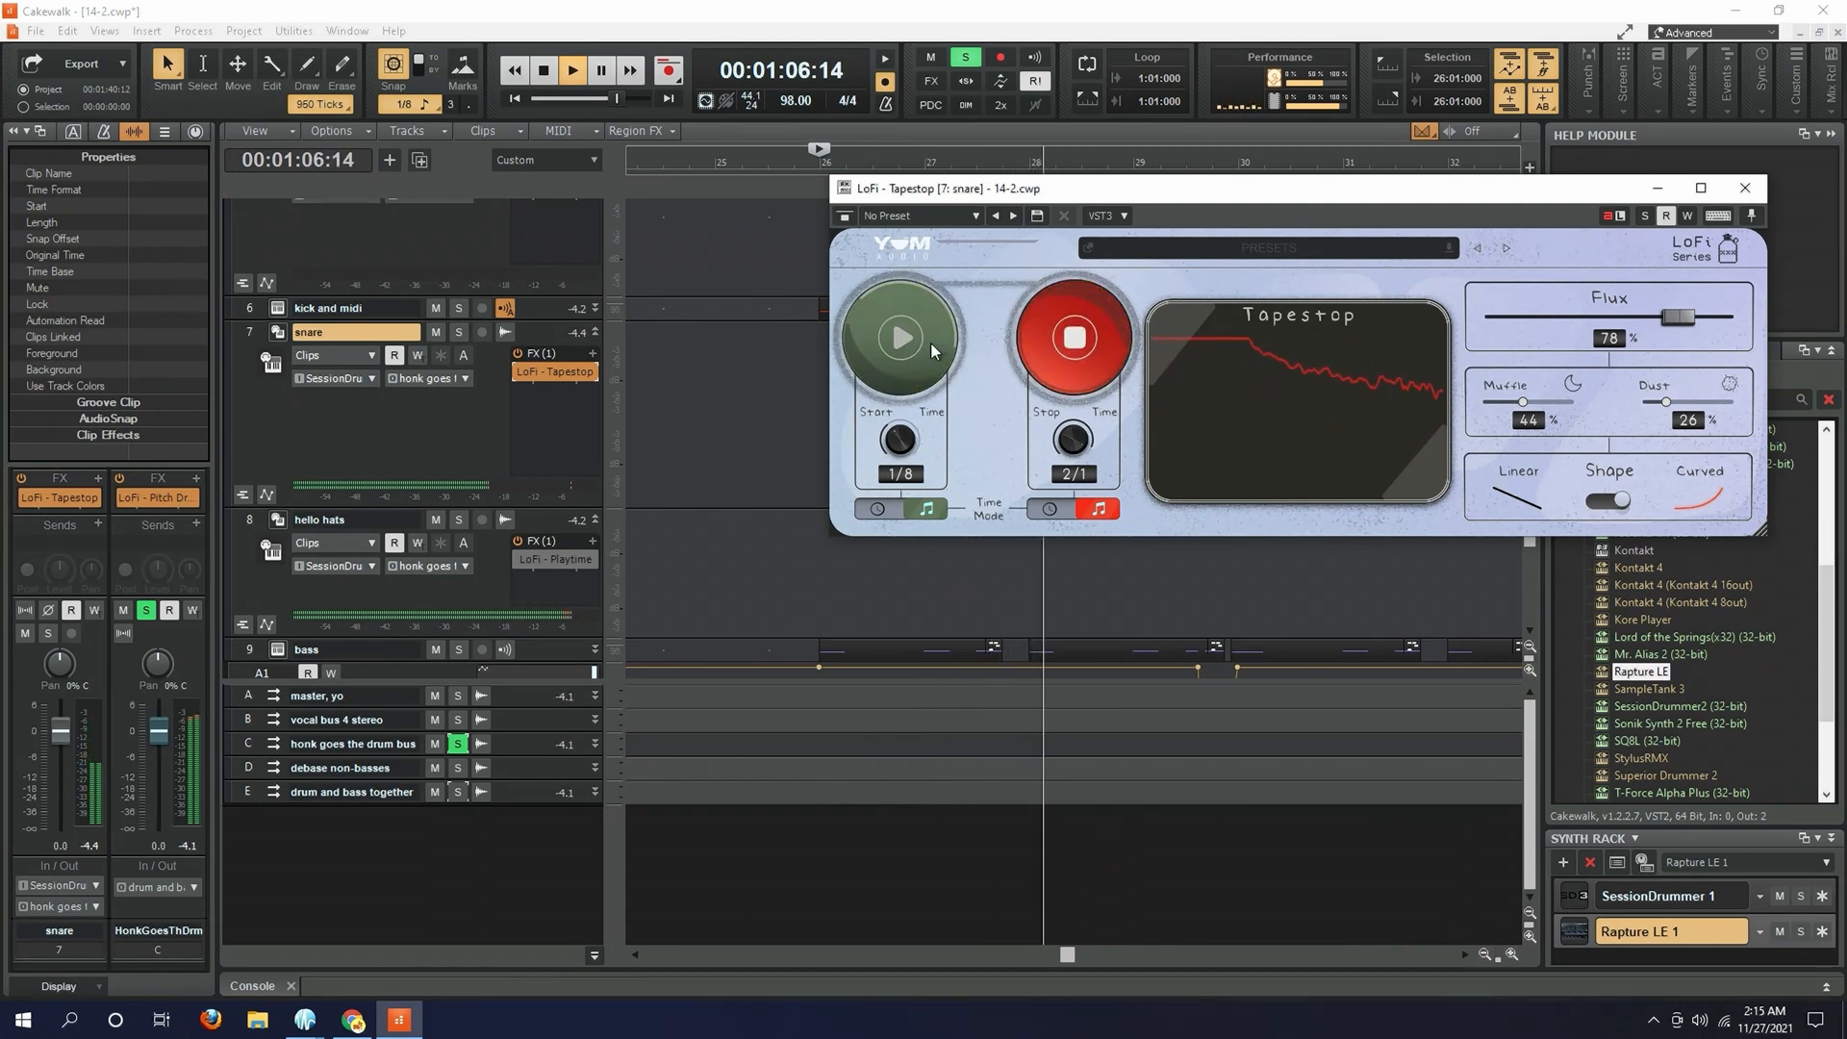
left_click(931, 343)
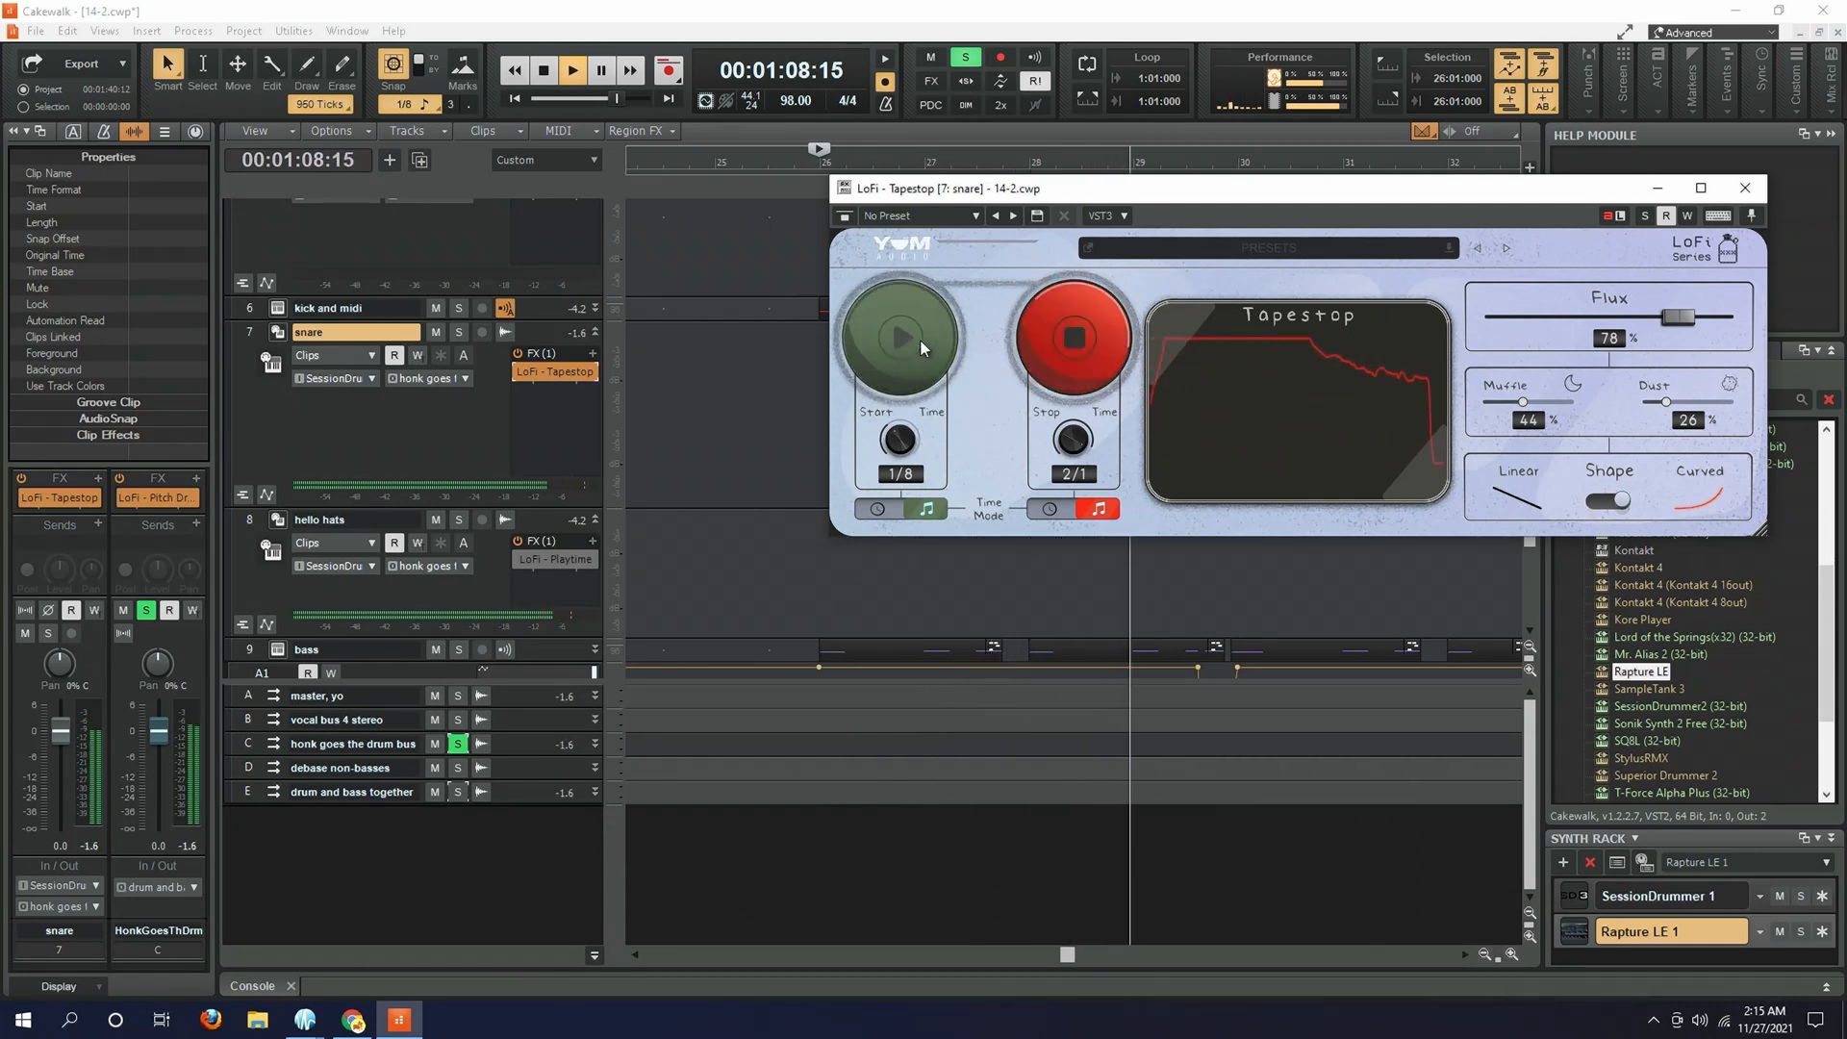
left_click(1041, 353)
left_click(903, 343)
left_click(918, 341)
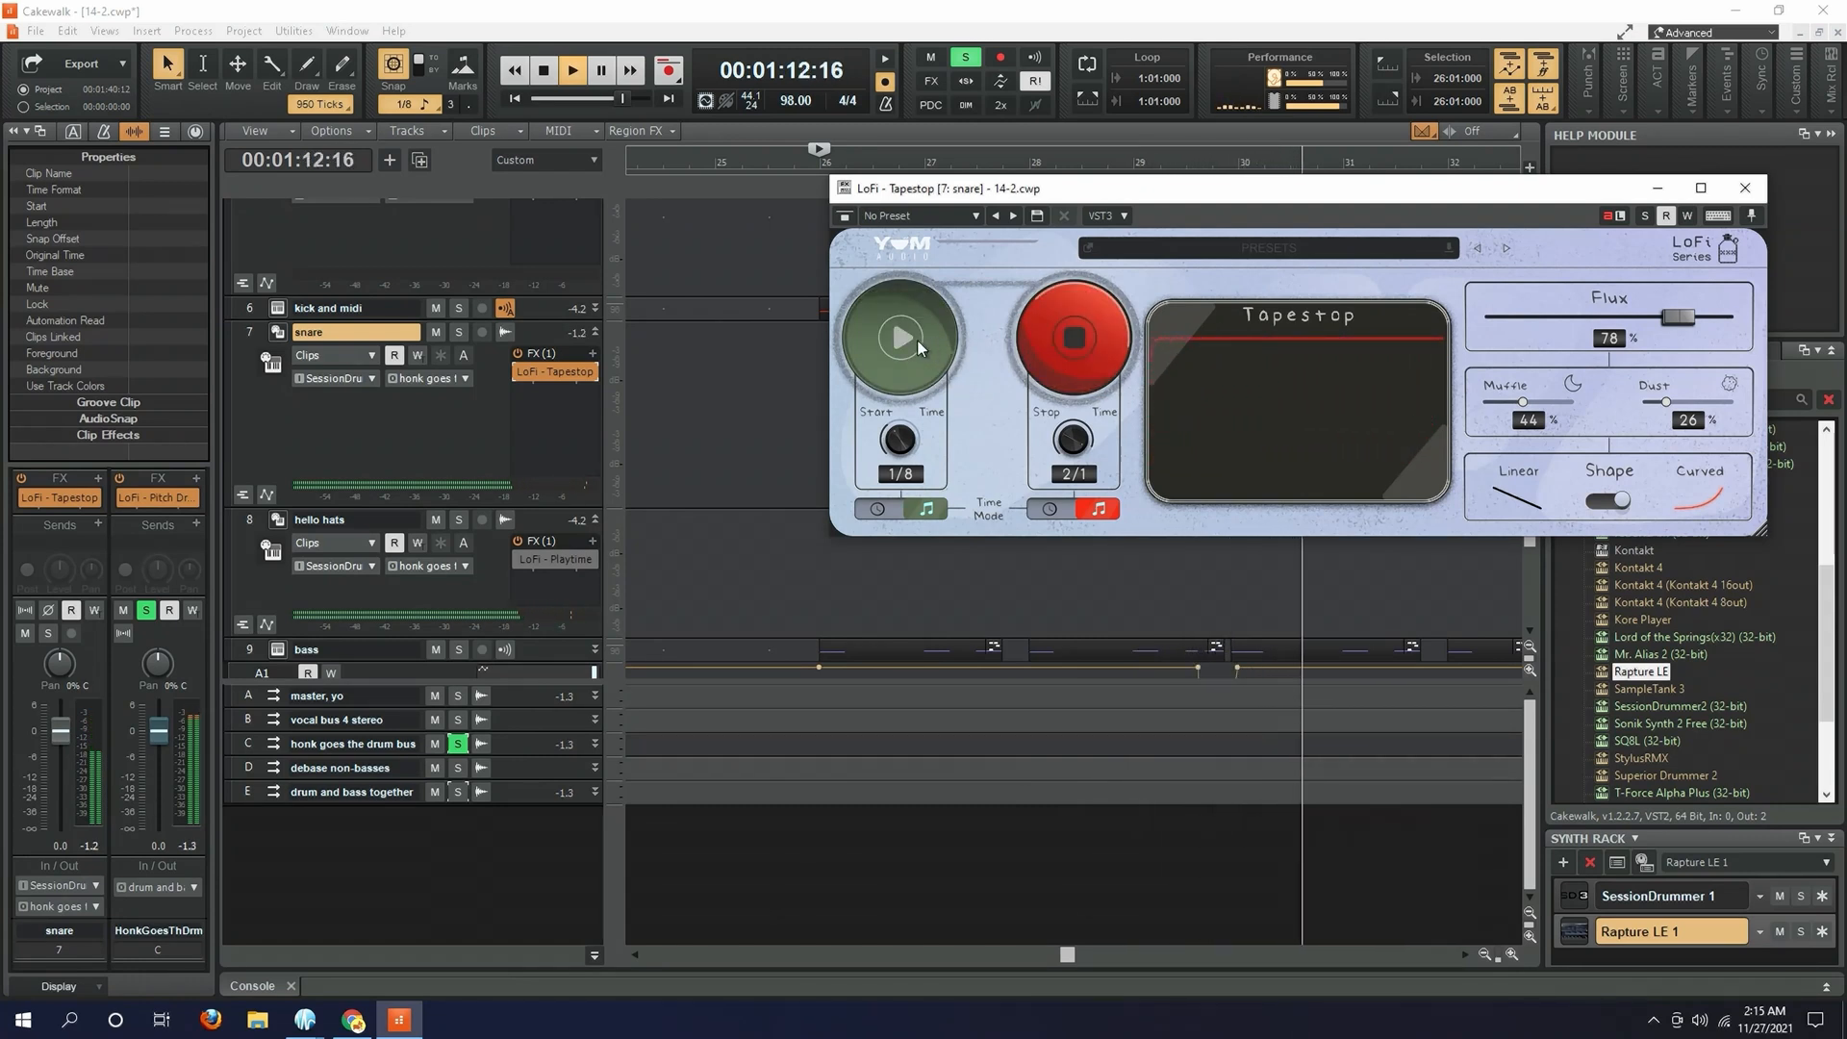
left_click(918, 340)
left_click(916, 342)
left_click(916, 343)
key("space")
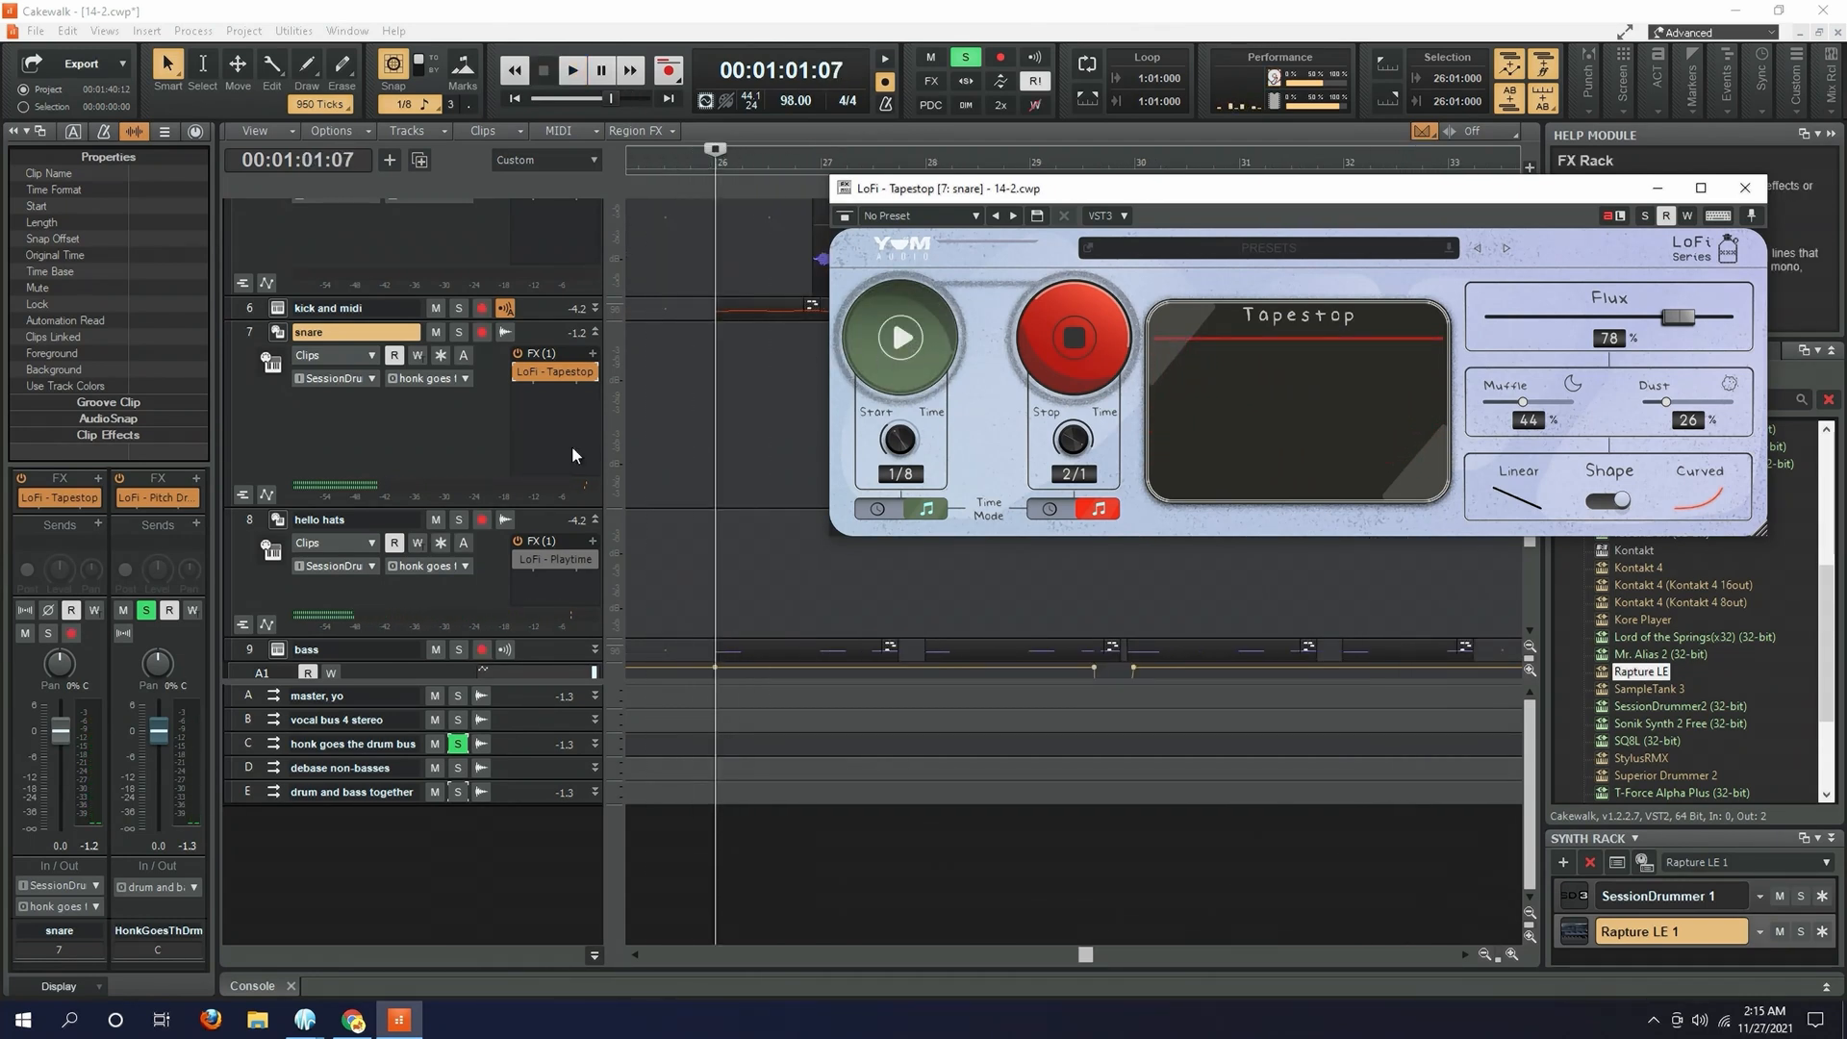
- Collapse the snare track, open LoFi - Playtime on hello hats, and play the soloed hats with the effect bypassed
left_click(596, 333)
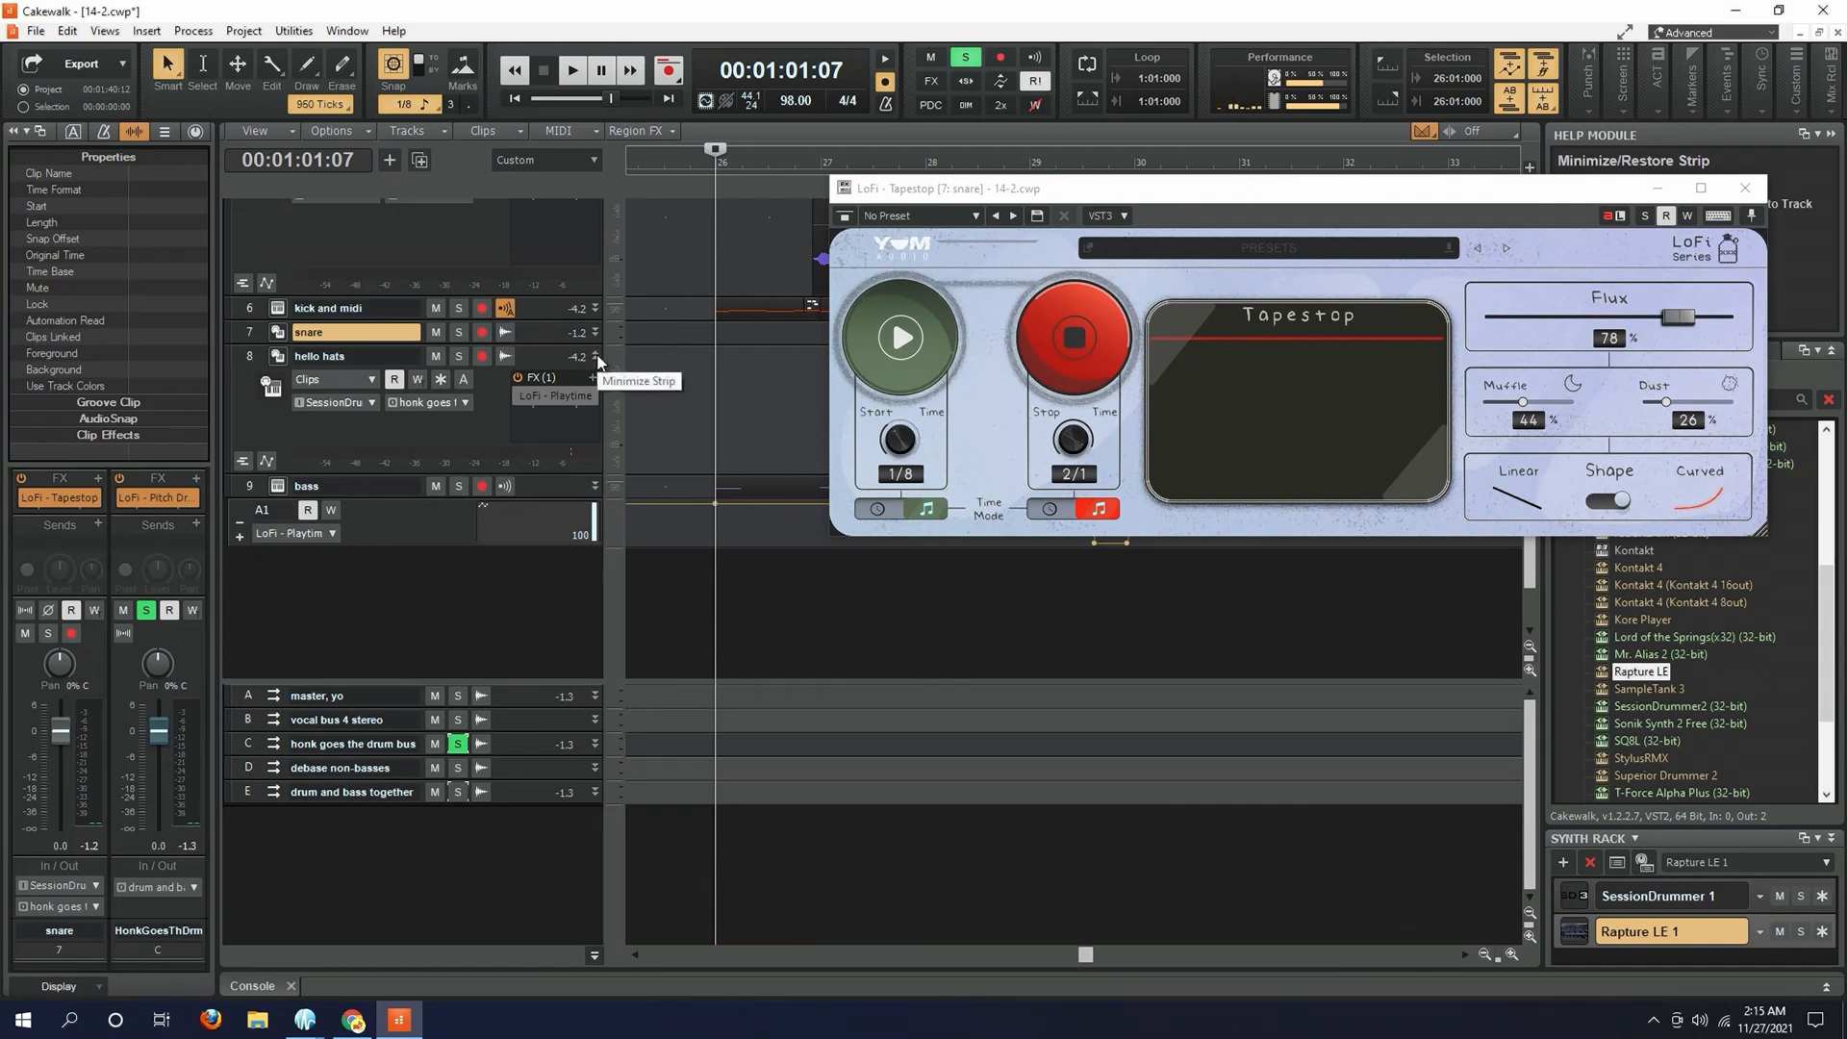
double_click(522, 395)
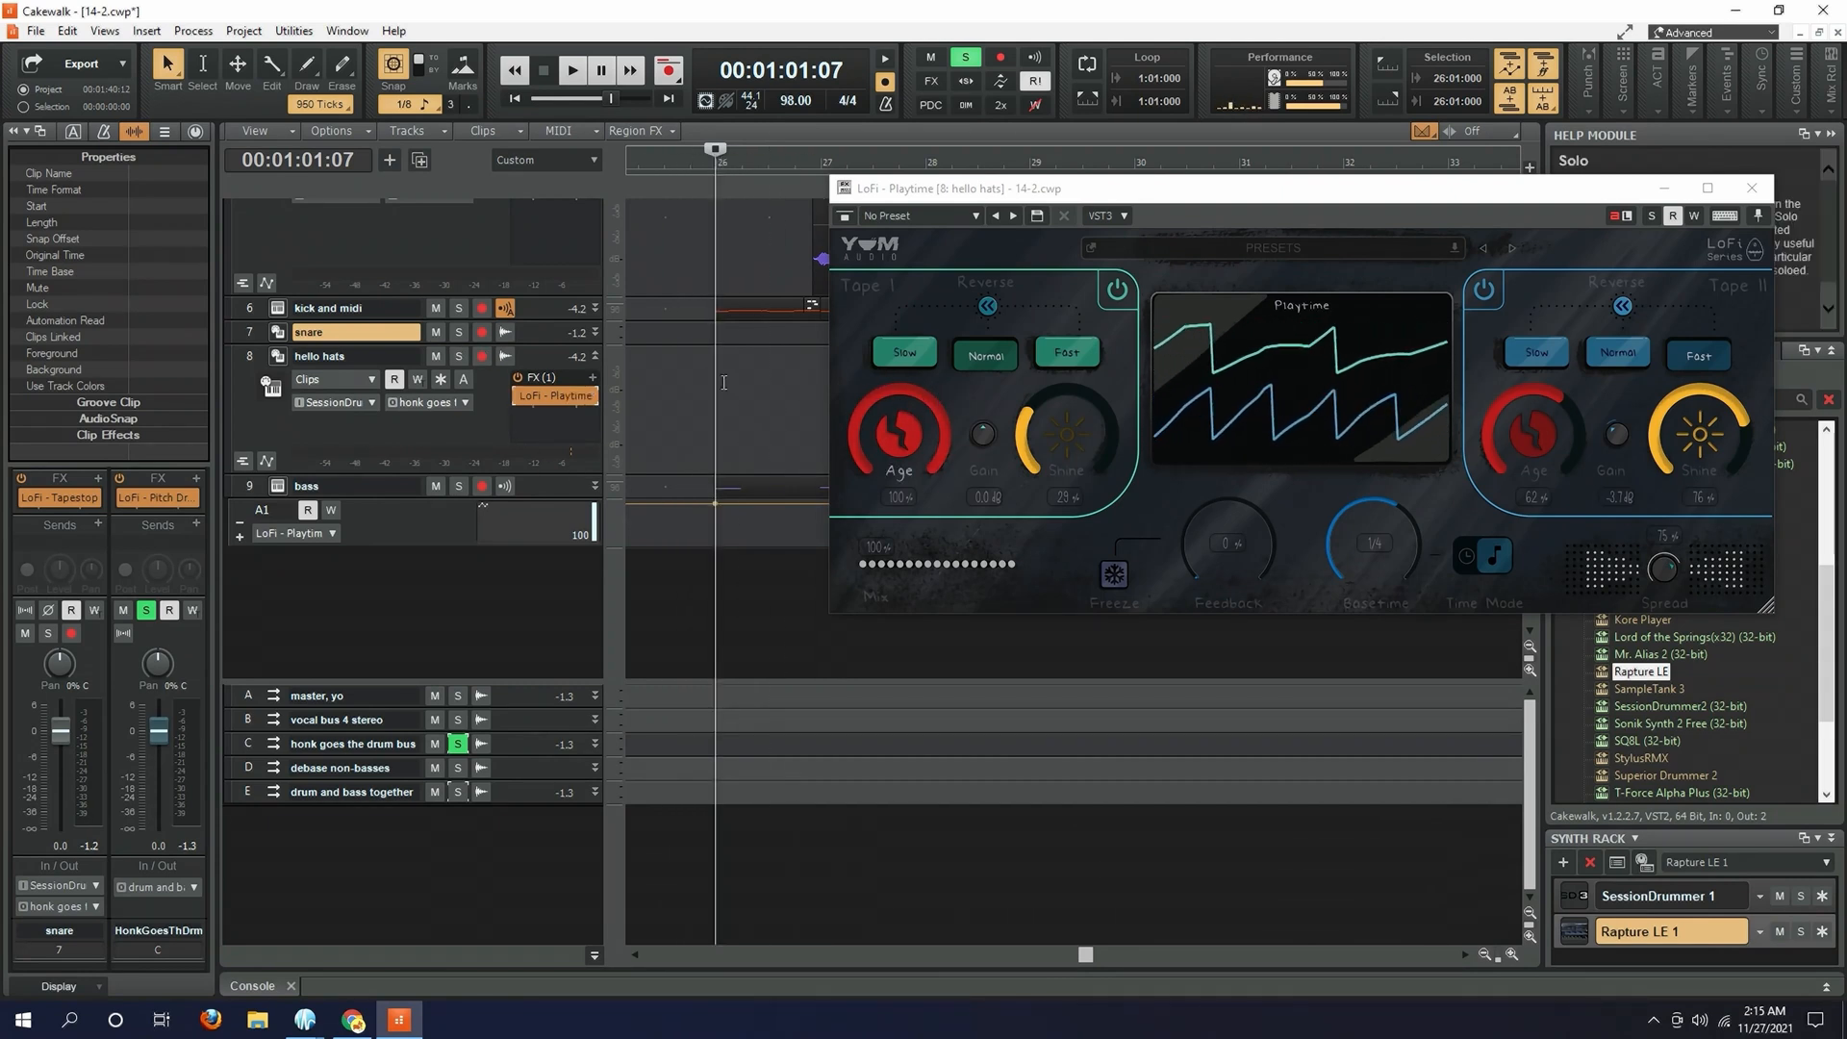
left_click(459, 357)
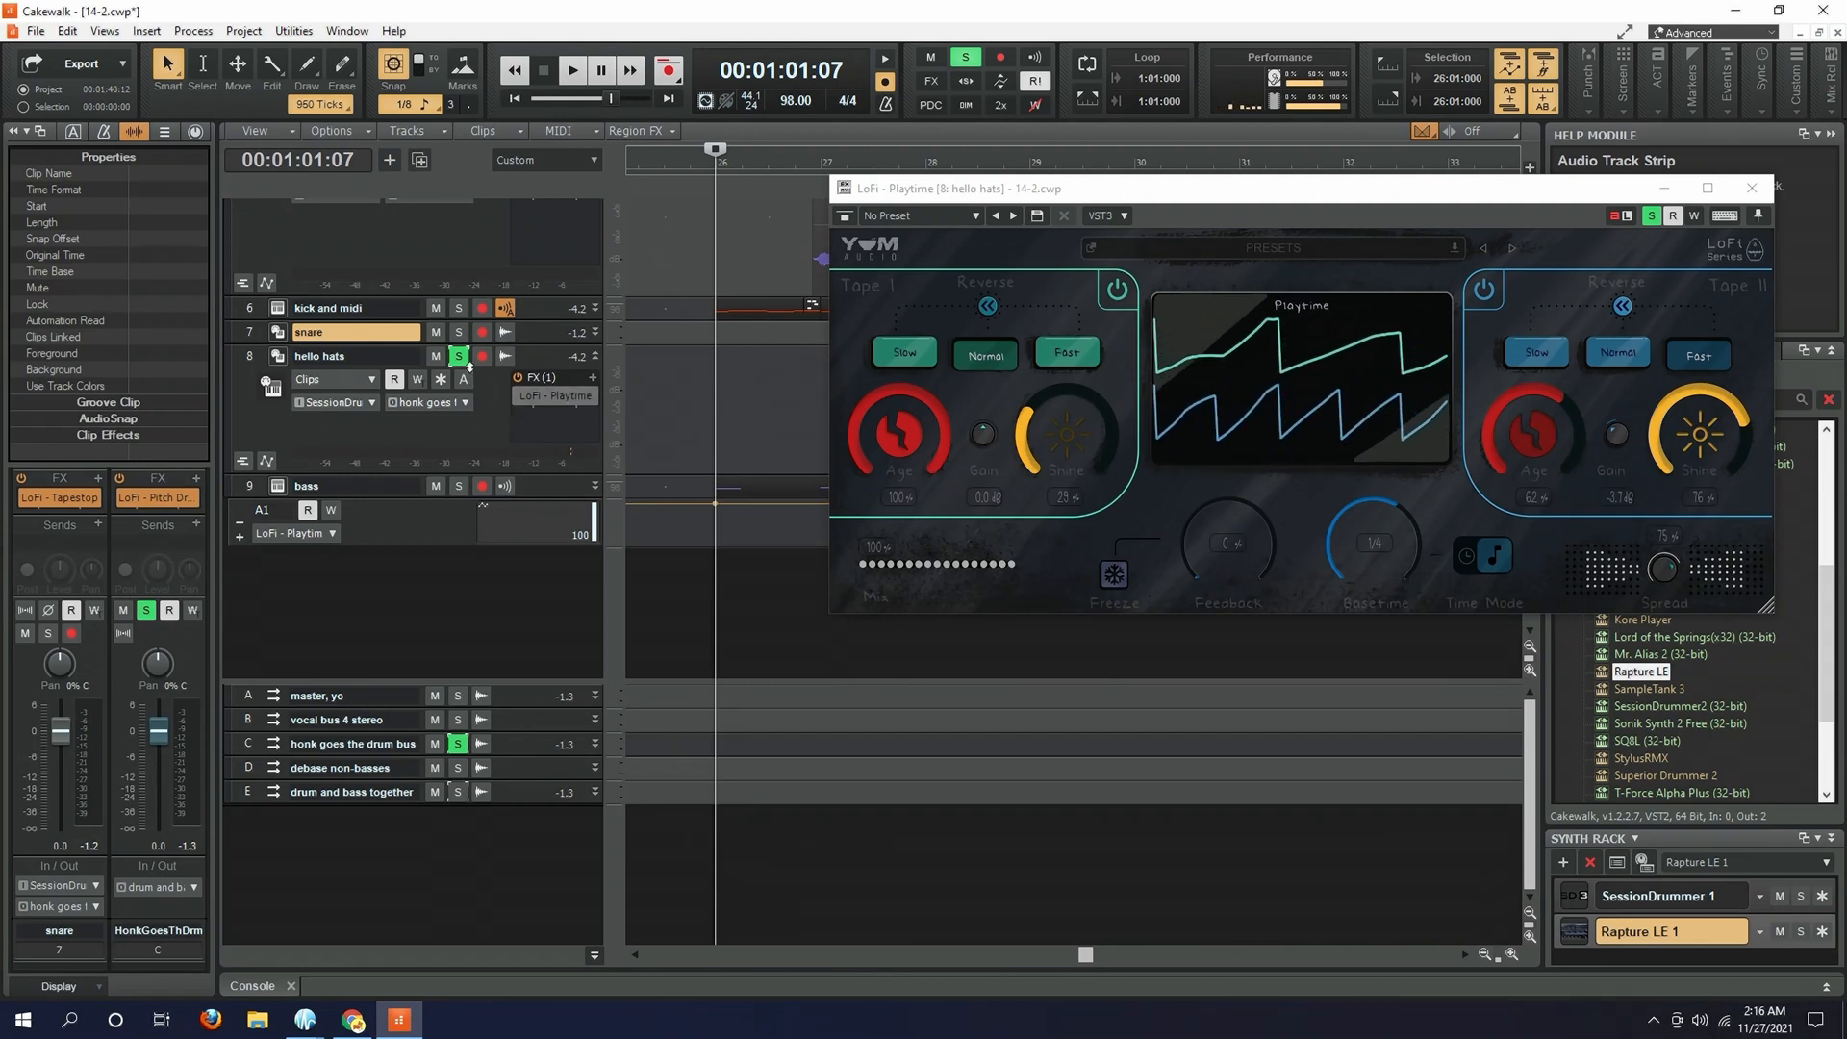
key("space")
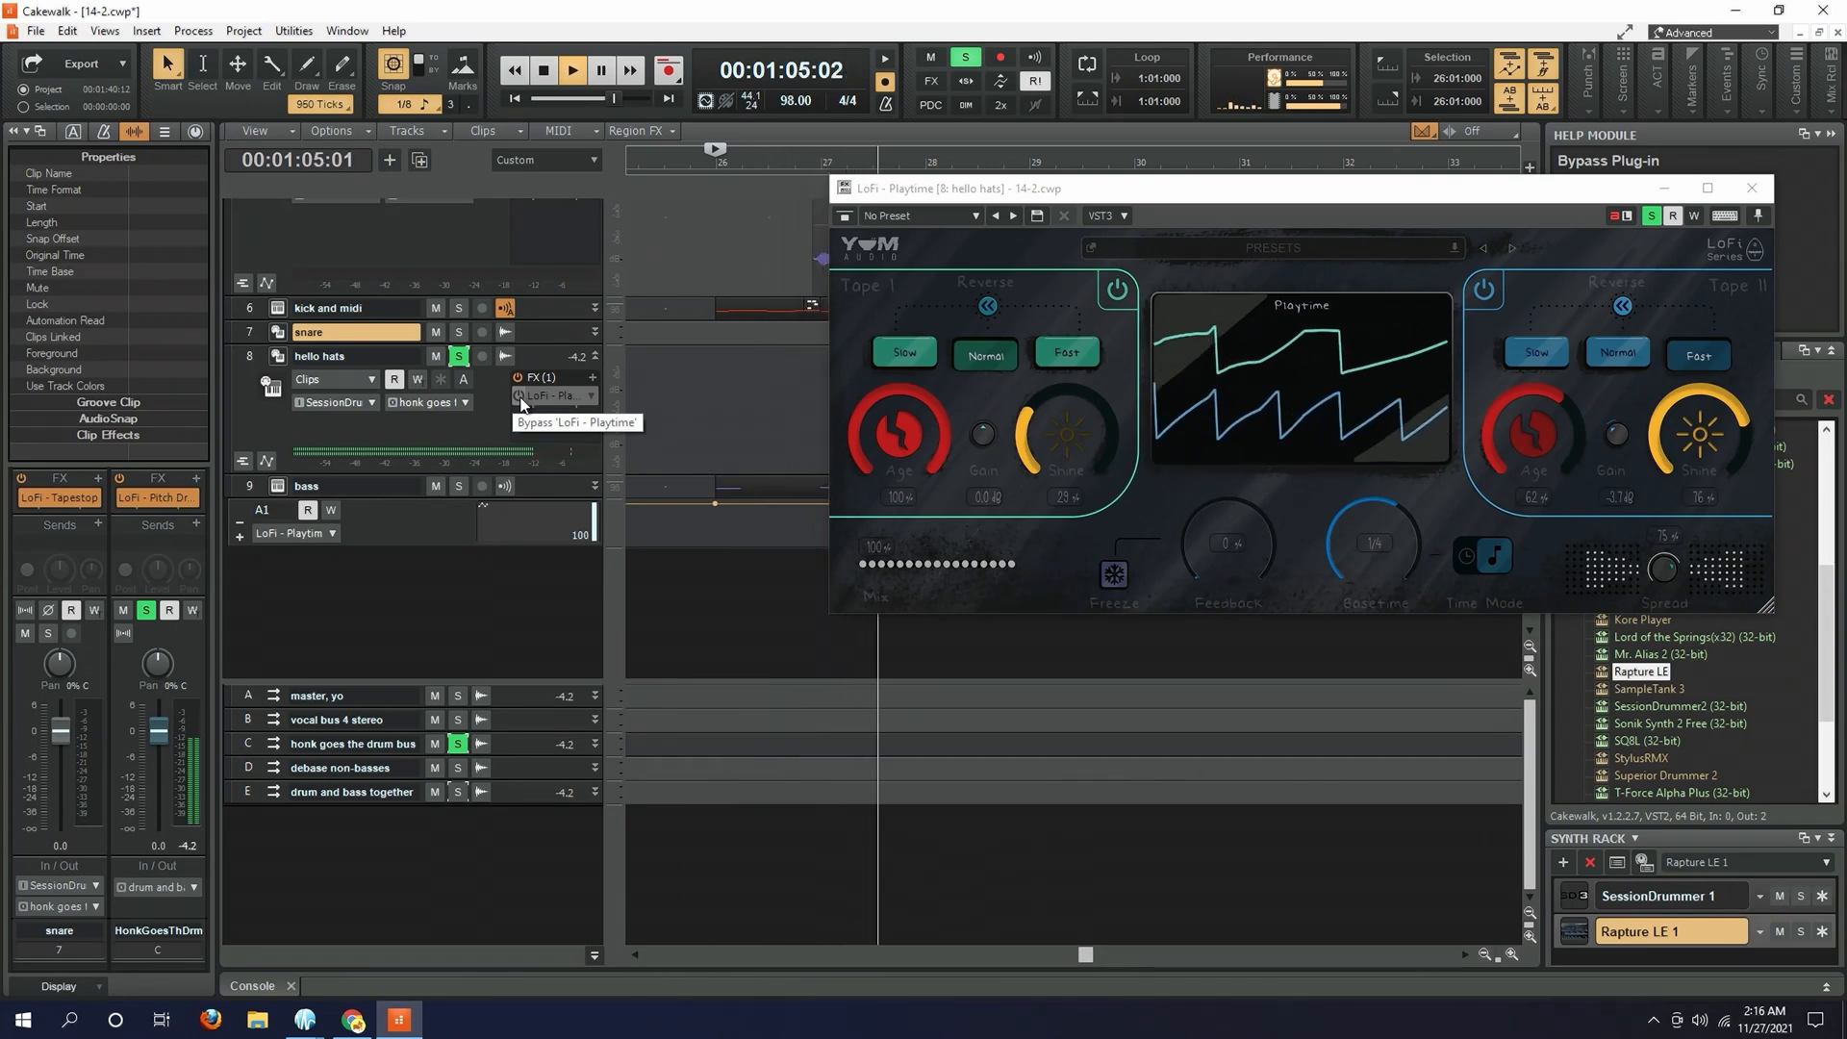
key("space")
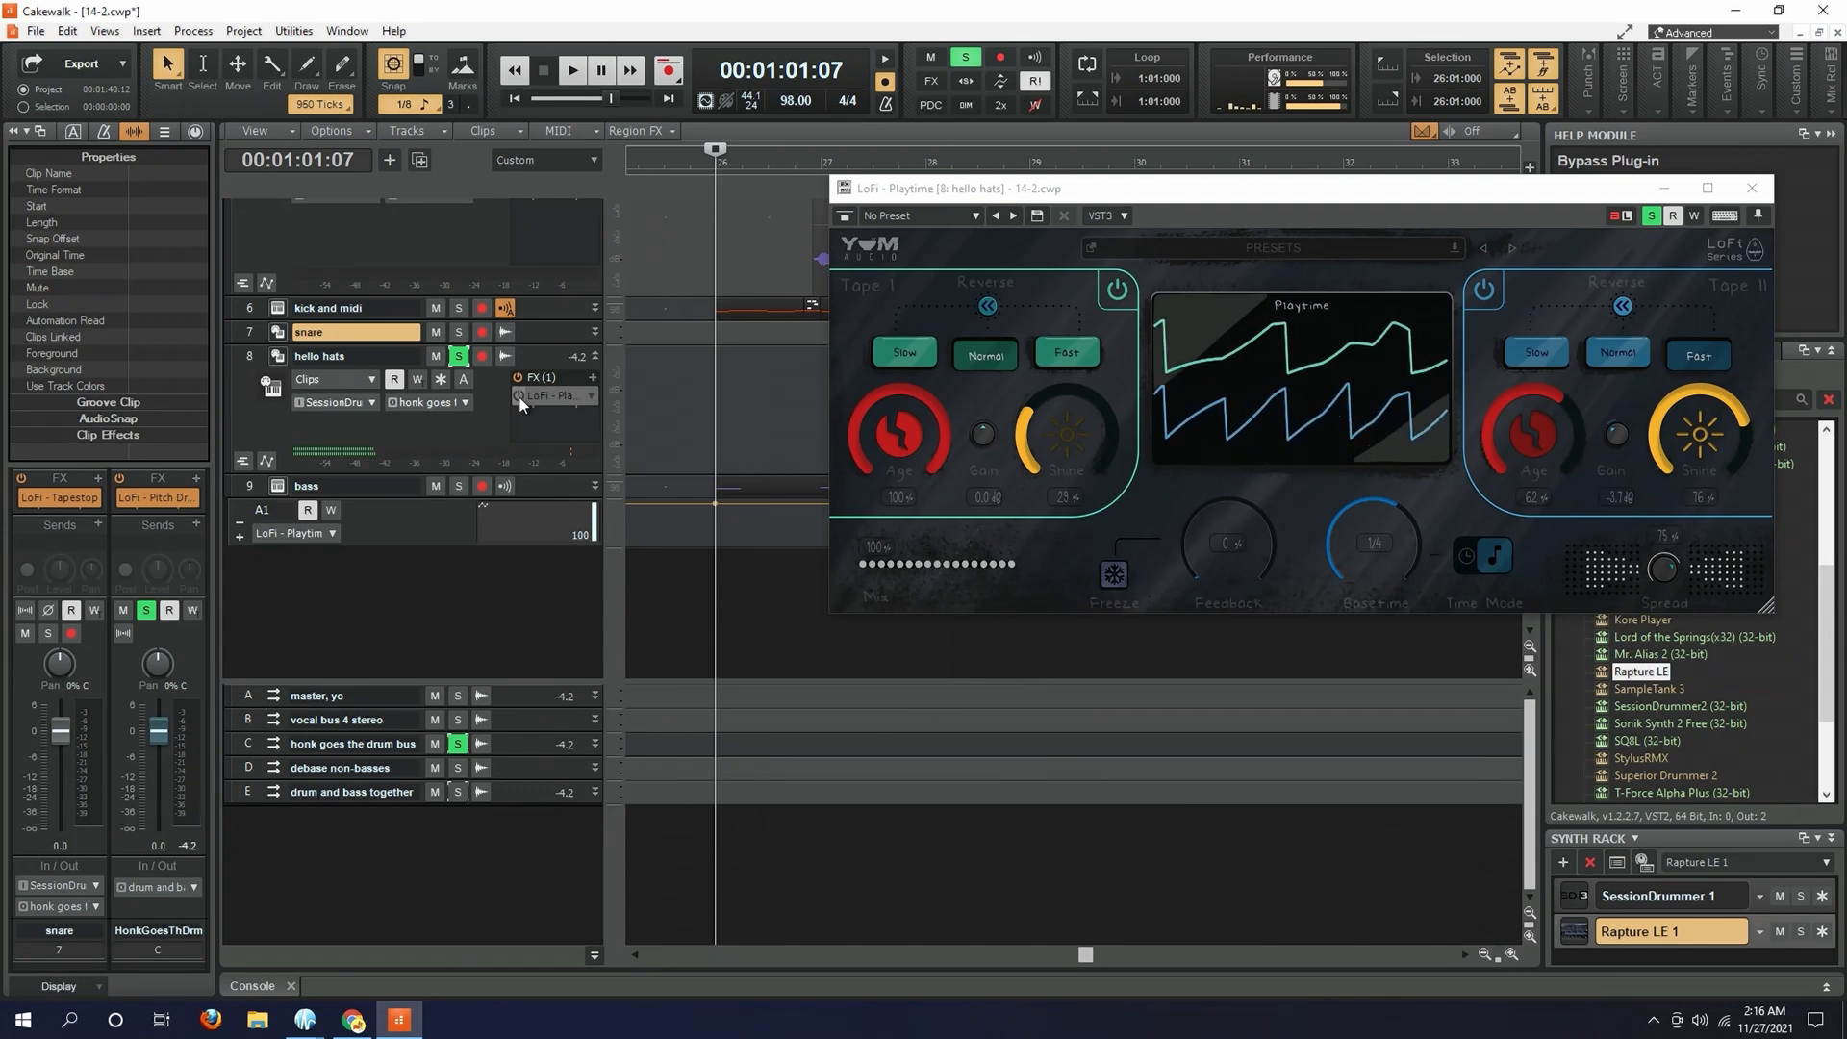
- Enable LoFi - Playtime on the hello hats track, play the soloed hats from measure 26, and unsolo the track
left_click(518, 396)
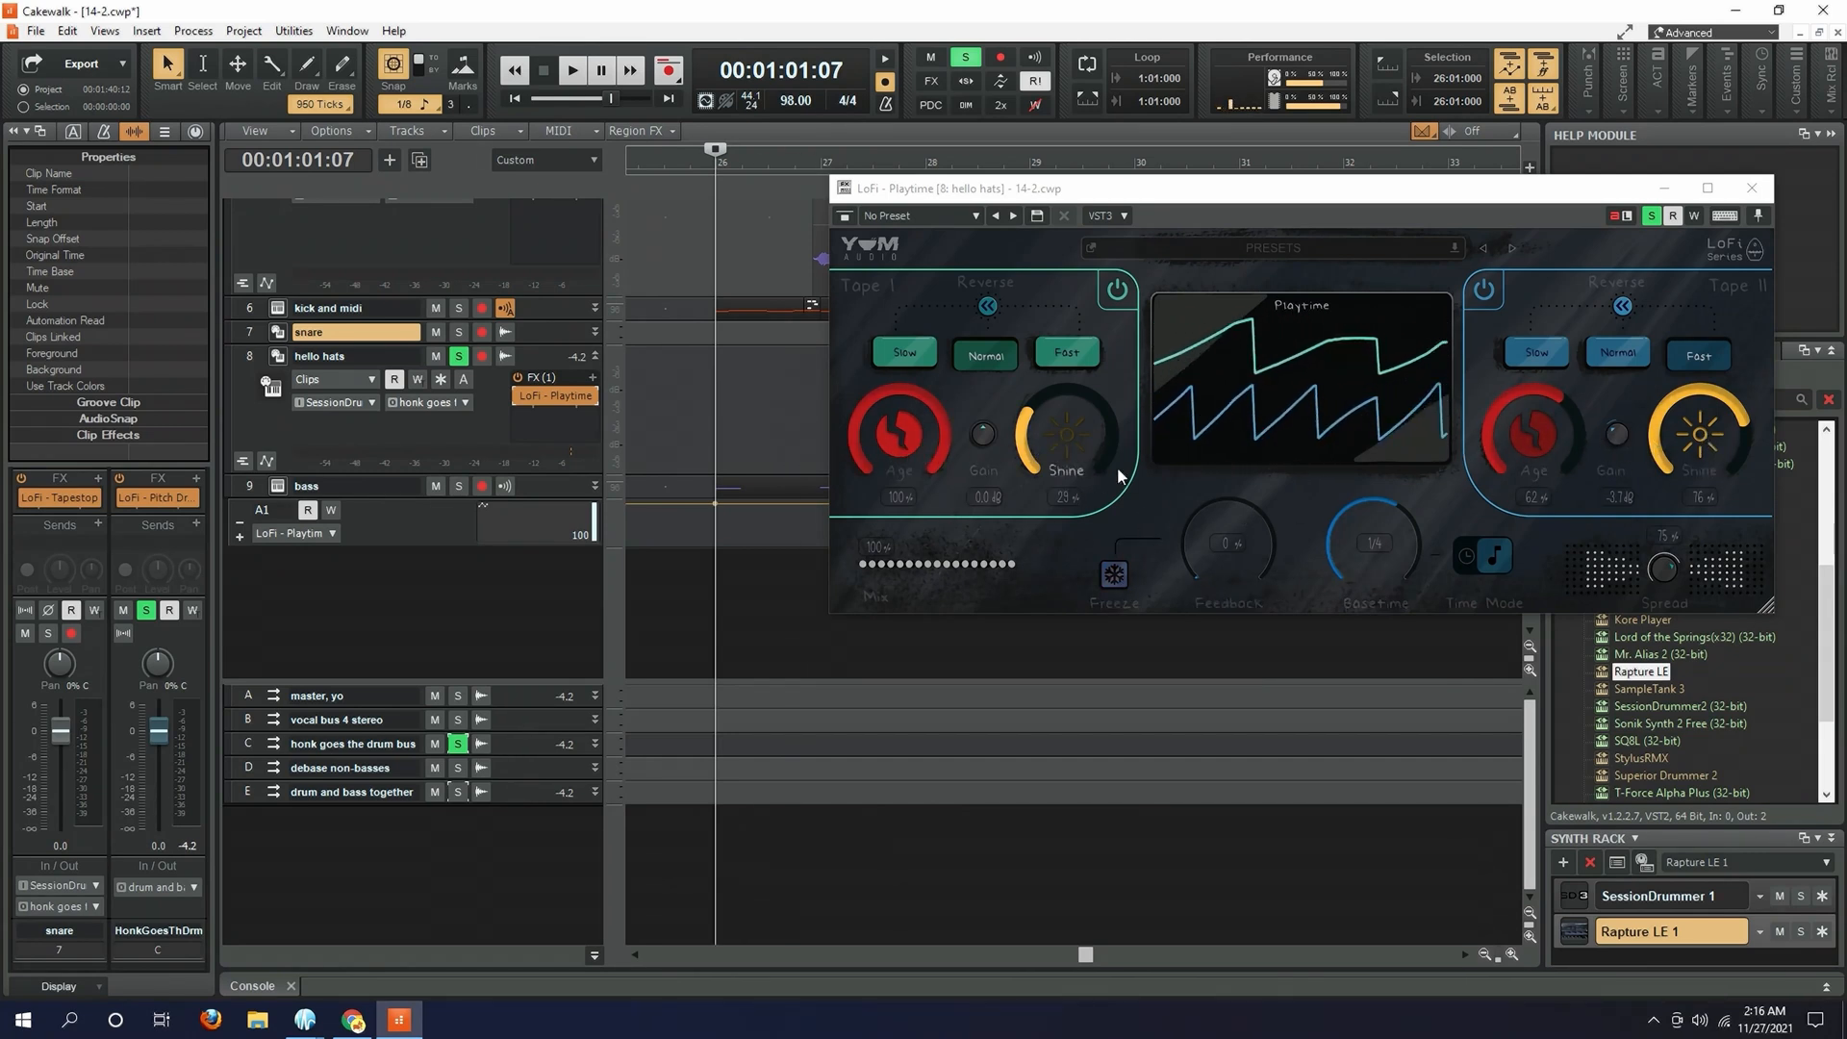
key("space")
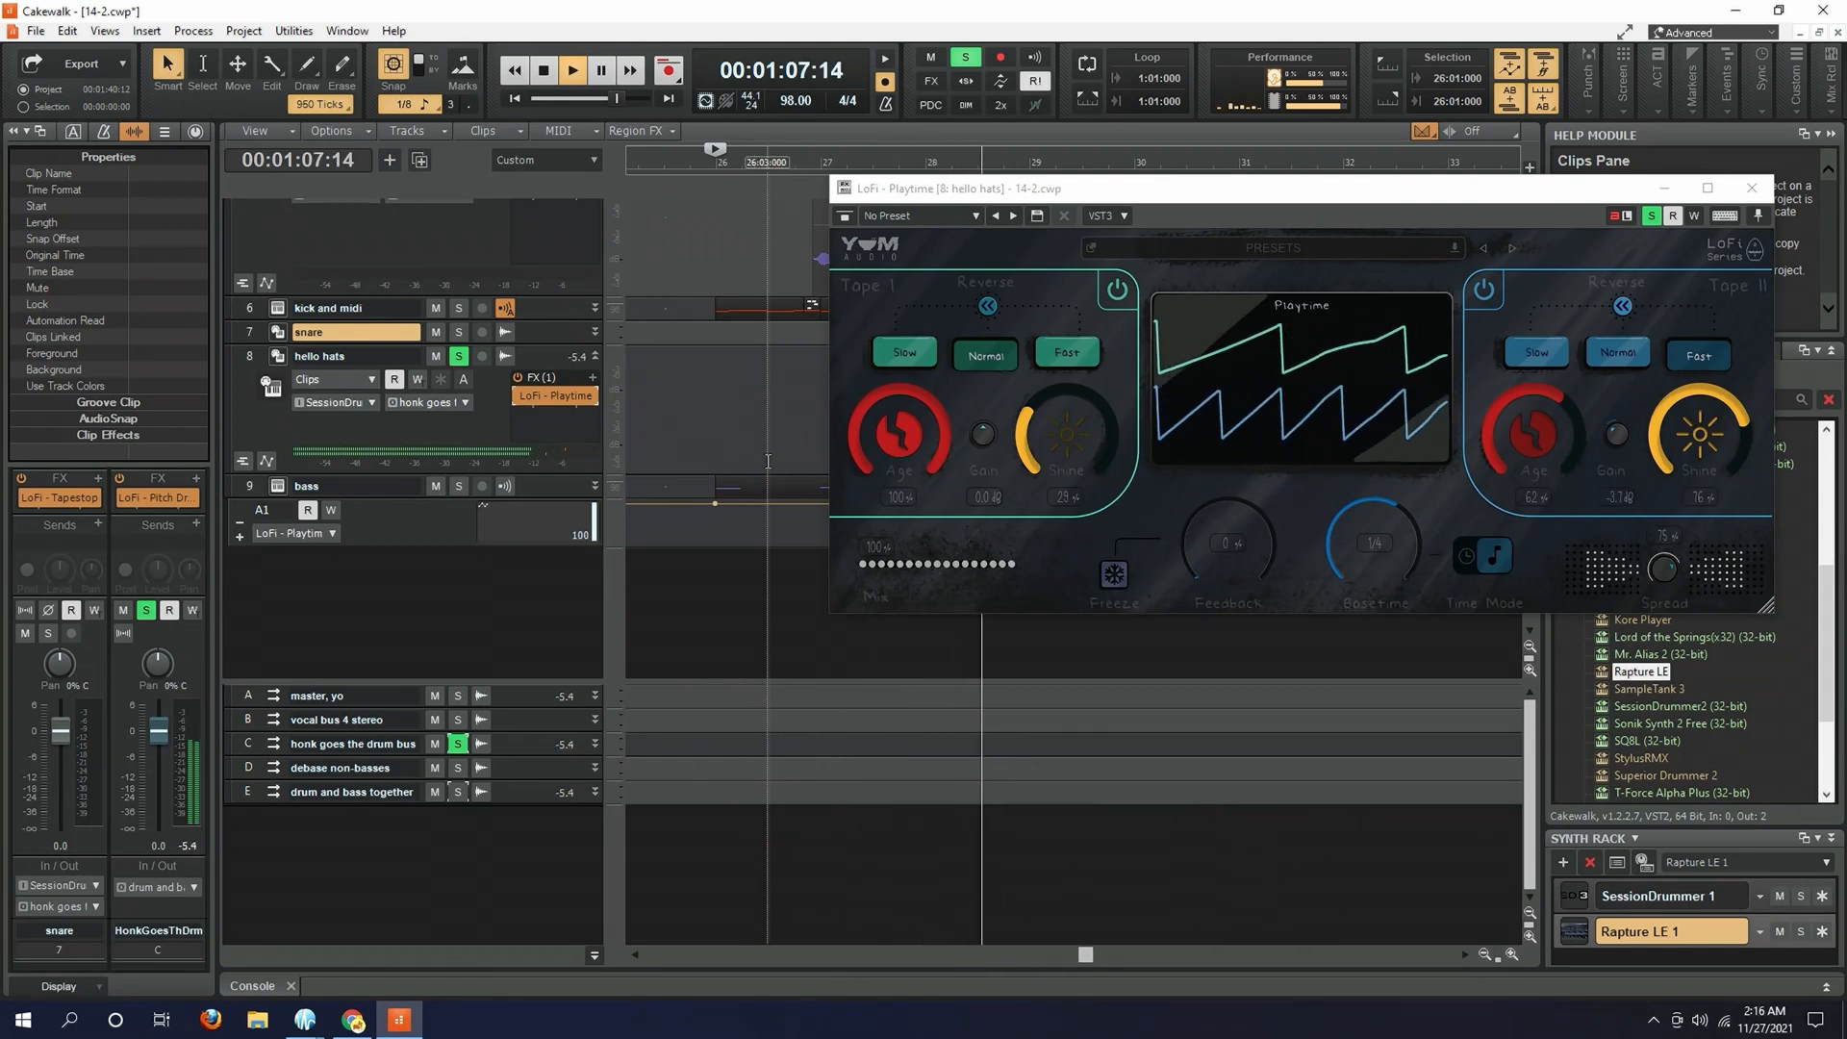
left_click(456, 356)
key("space")
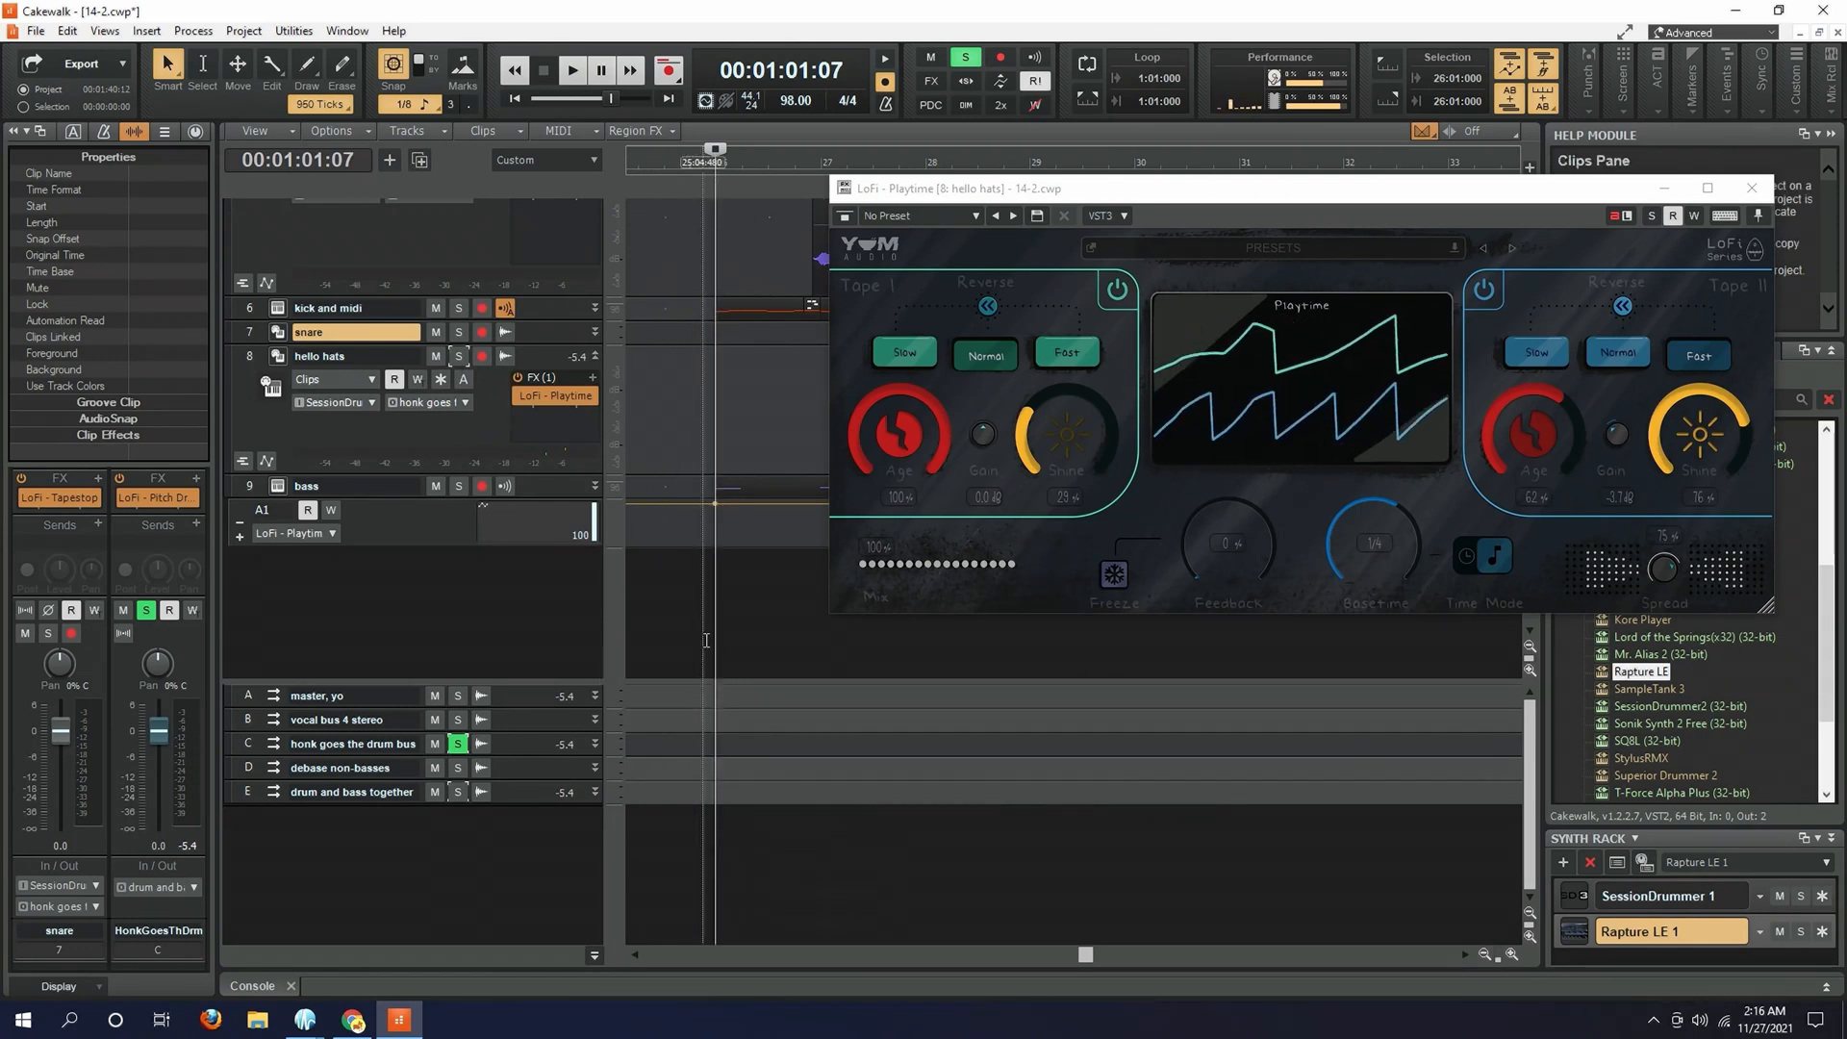
- Play the drum bus from measure 26 with its effects active, expanding the snare track and briefly opening its LoFi - Tapestop
key("space")
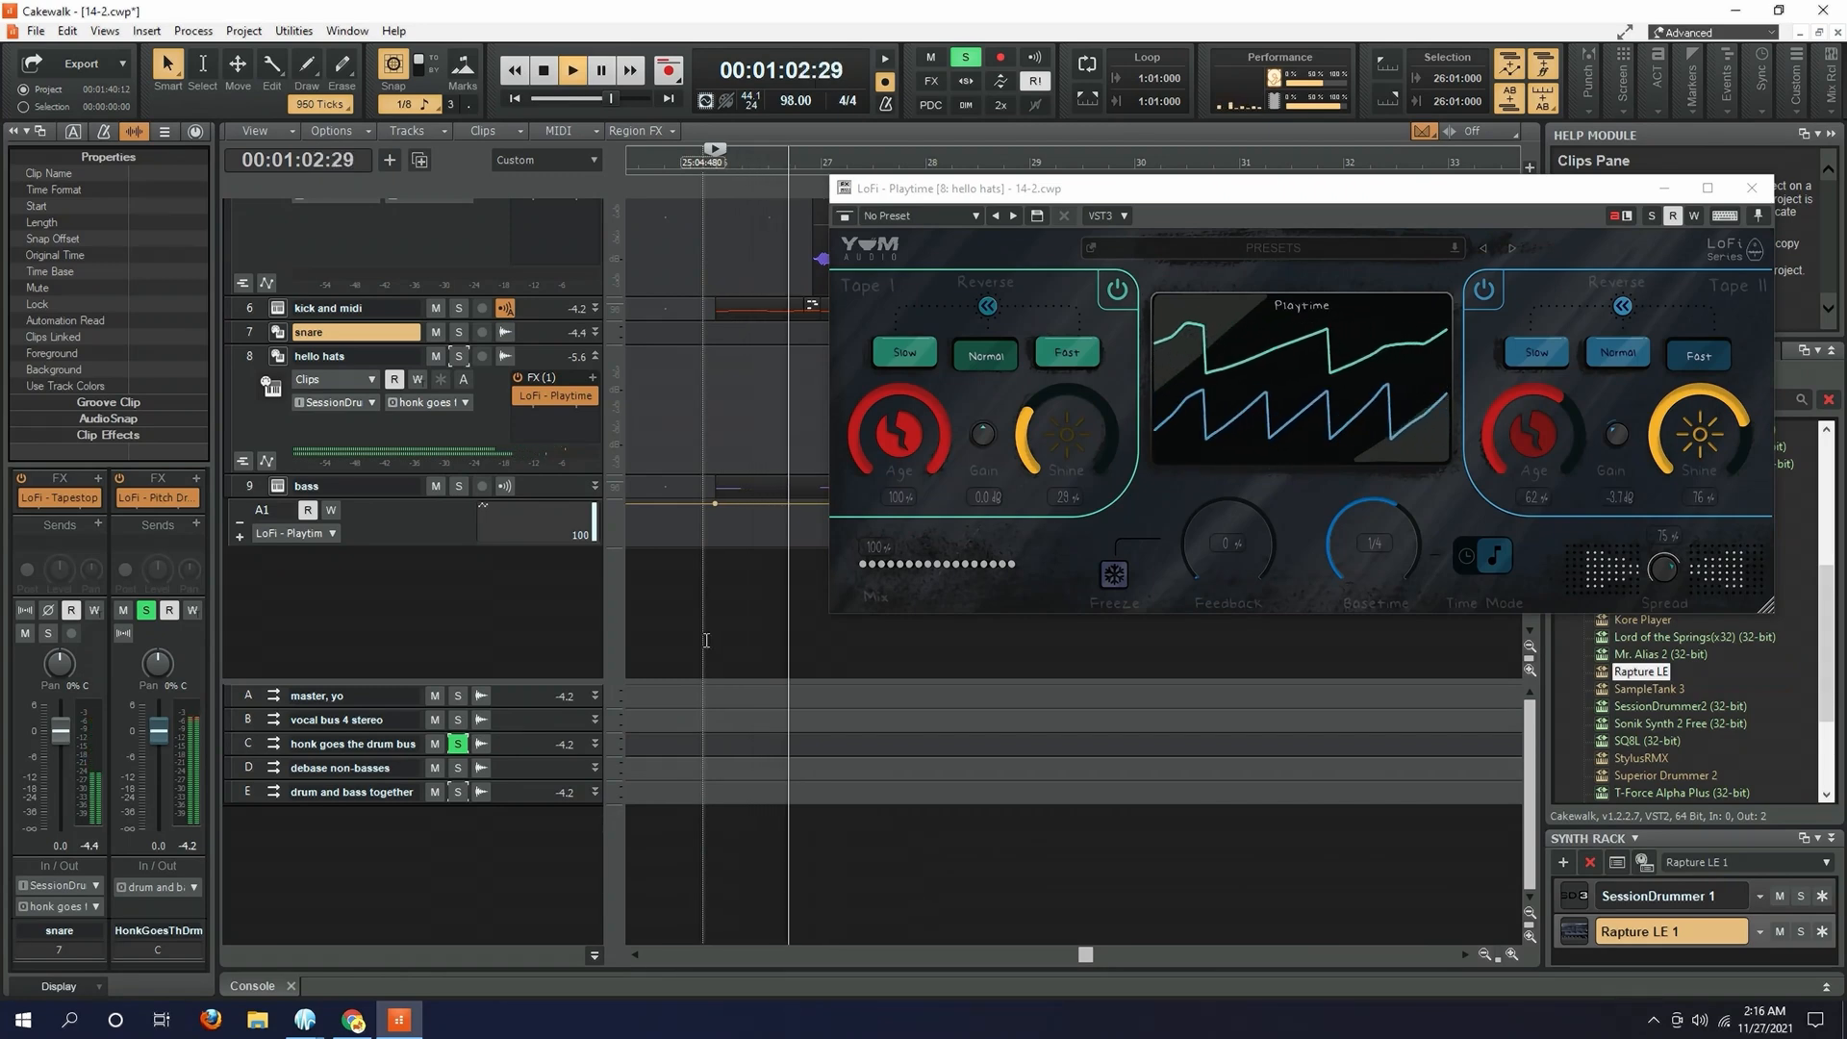
left_click(596, 334)
double_click(567, 366)
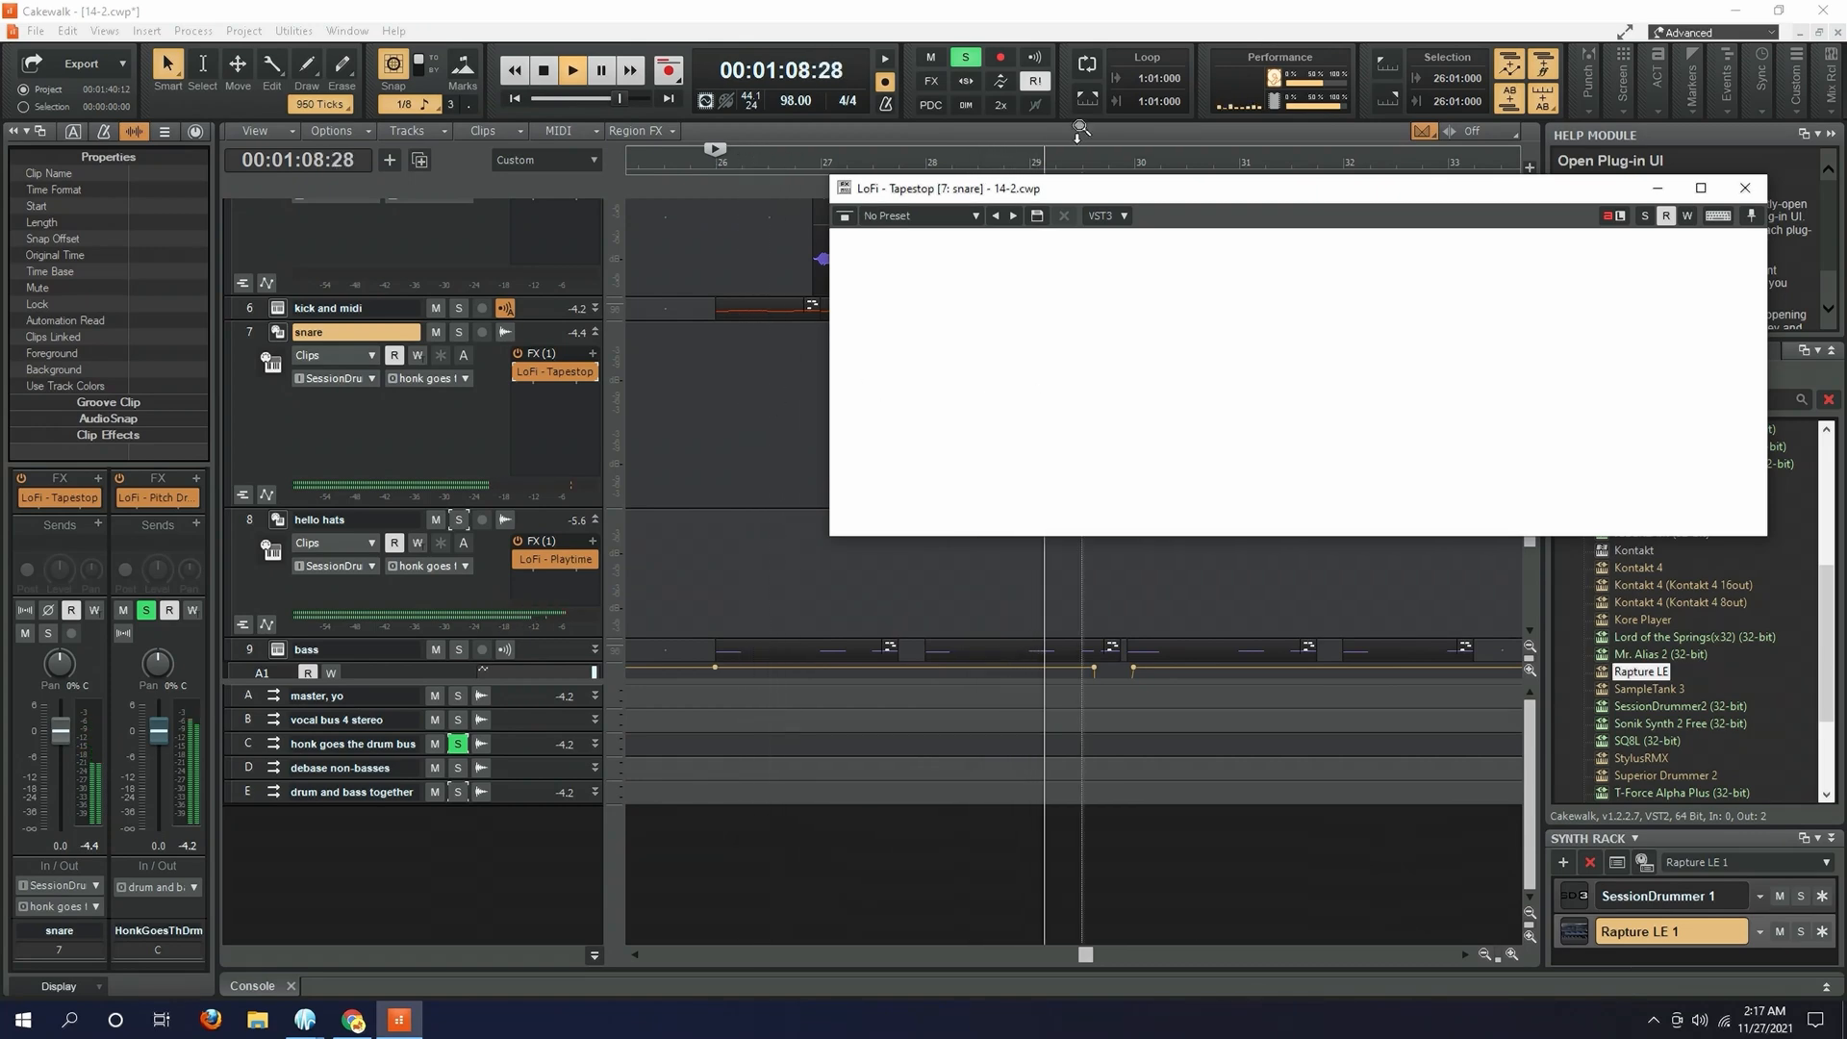
left_click_drag(1052, 191, 1024, 326)
left_click(1719, 326)
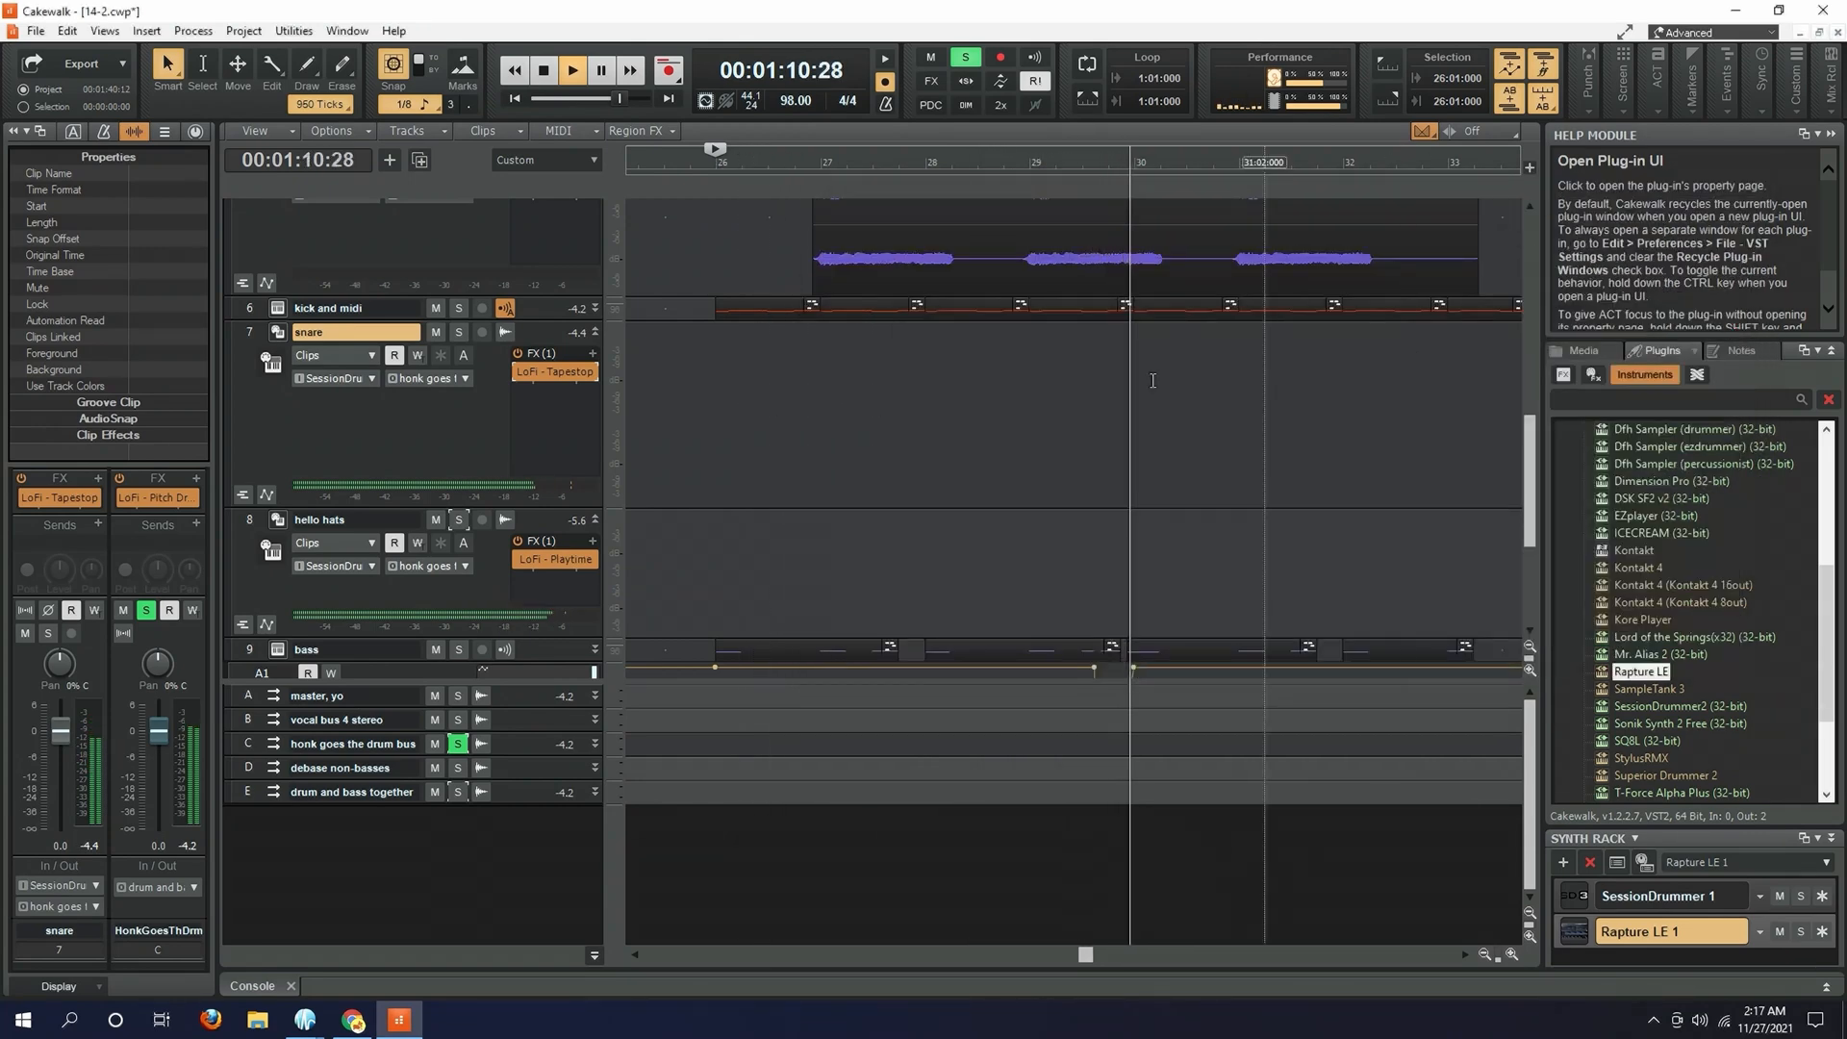
- Reopen and close LoFi - Tapestop on the snare track several times, stopping the drum bus playback in between
double_click(555, 371)
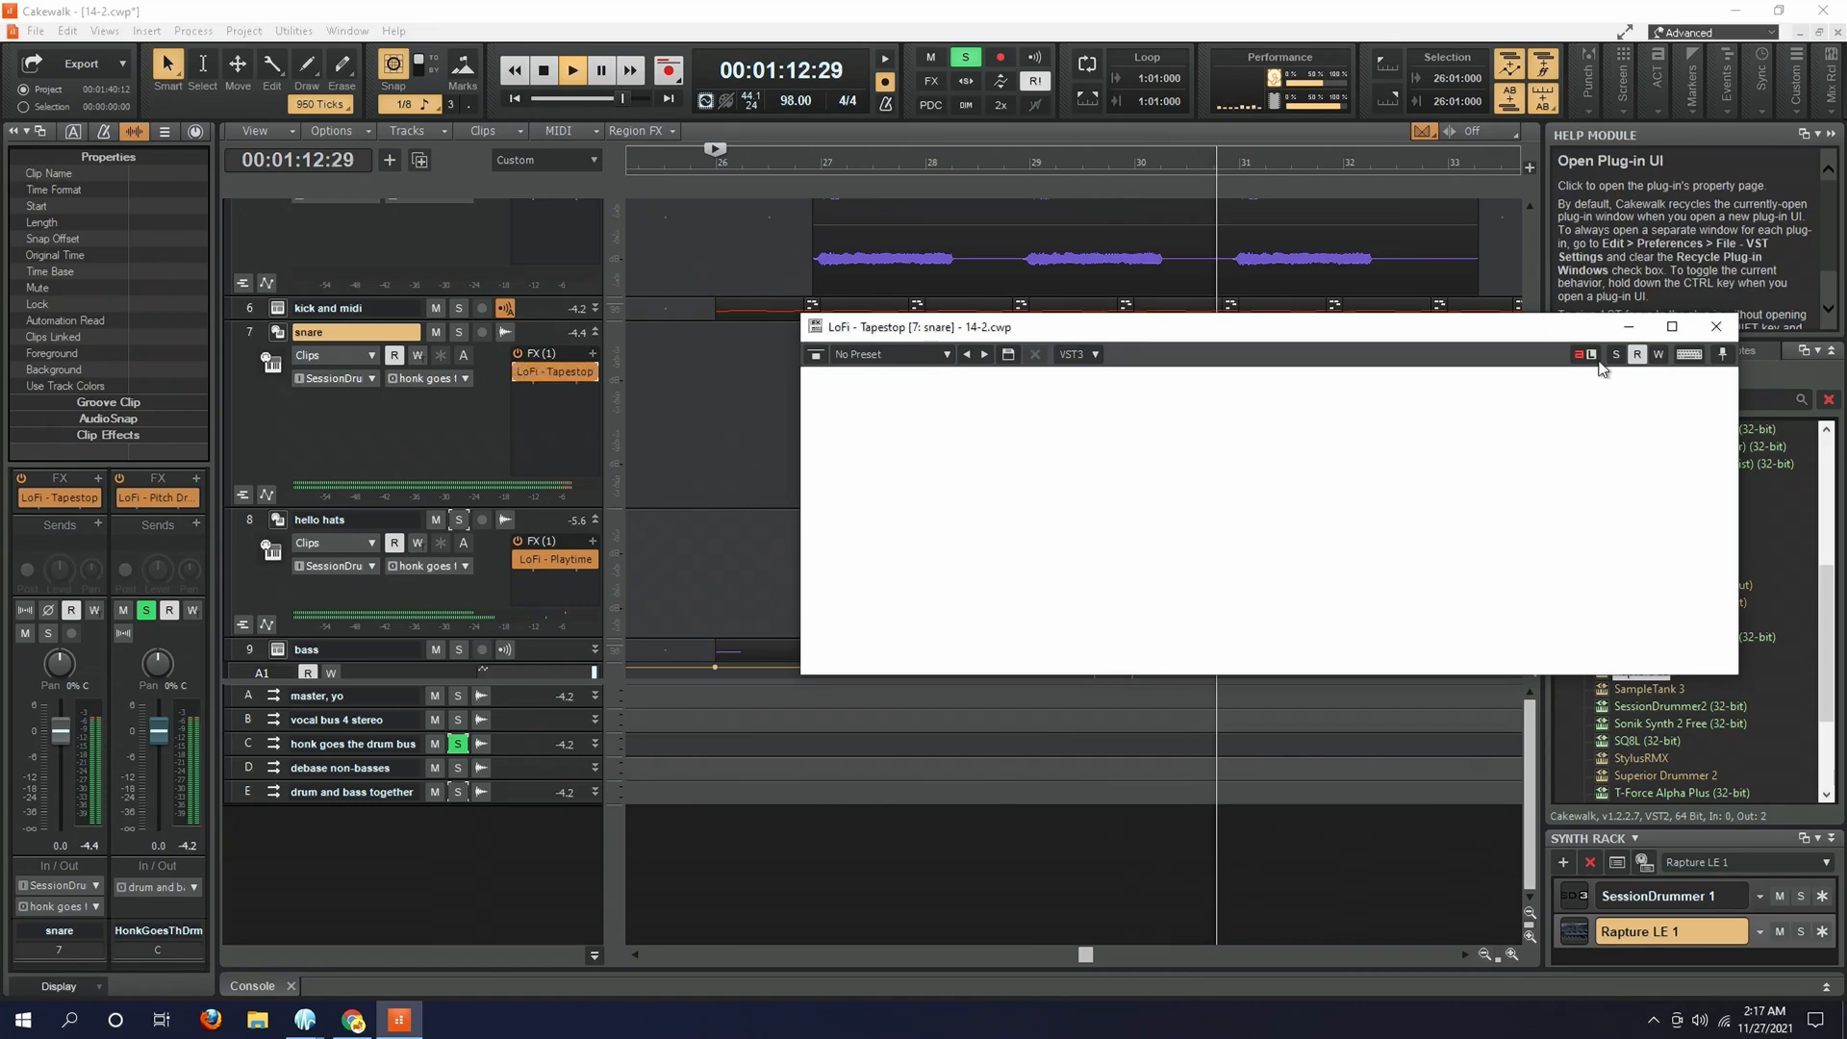
left_click(1717, 326)
key("space")
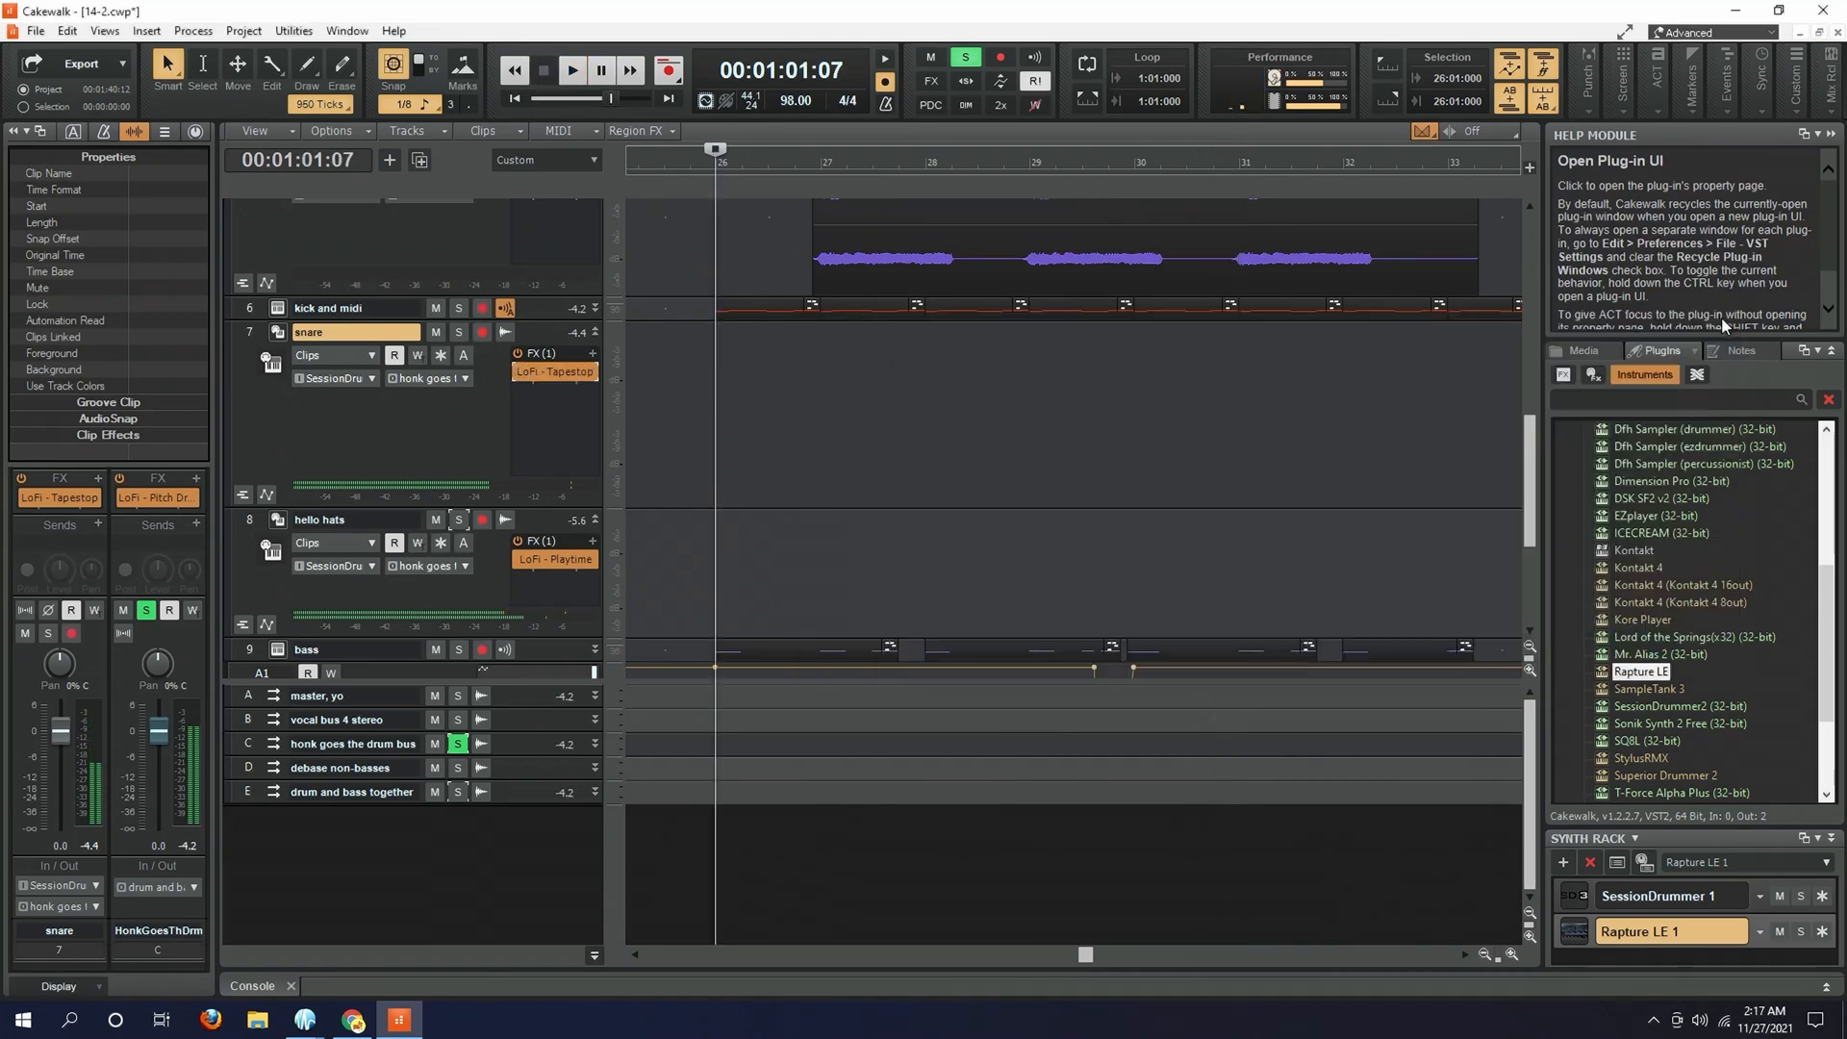
double_click(553, 372)
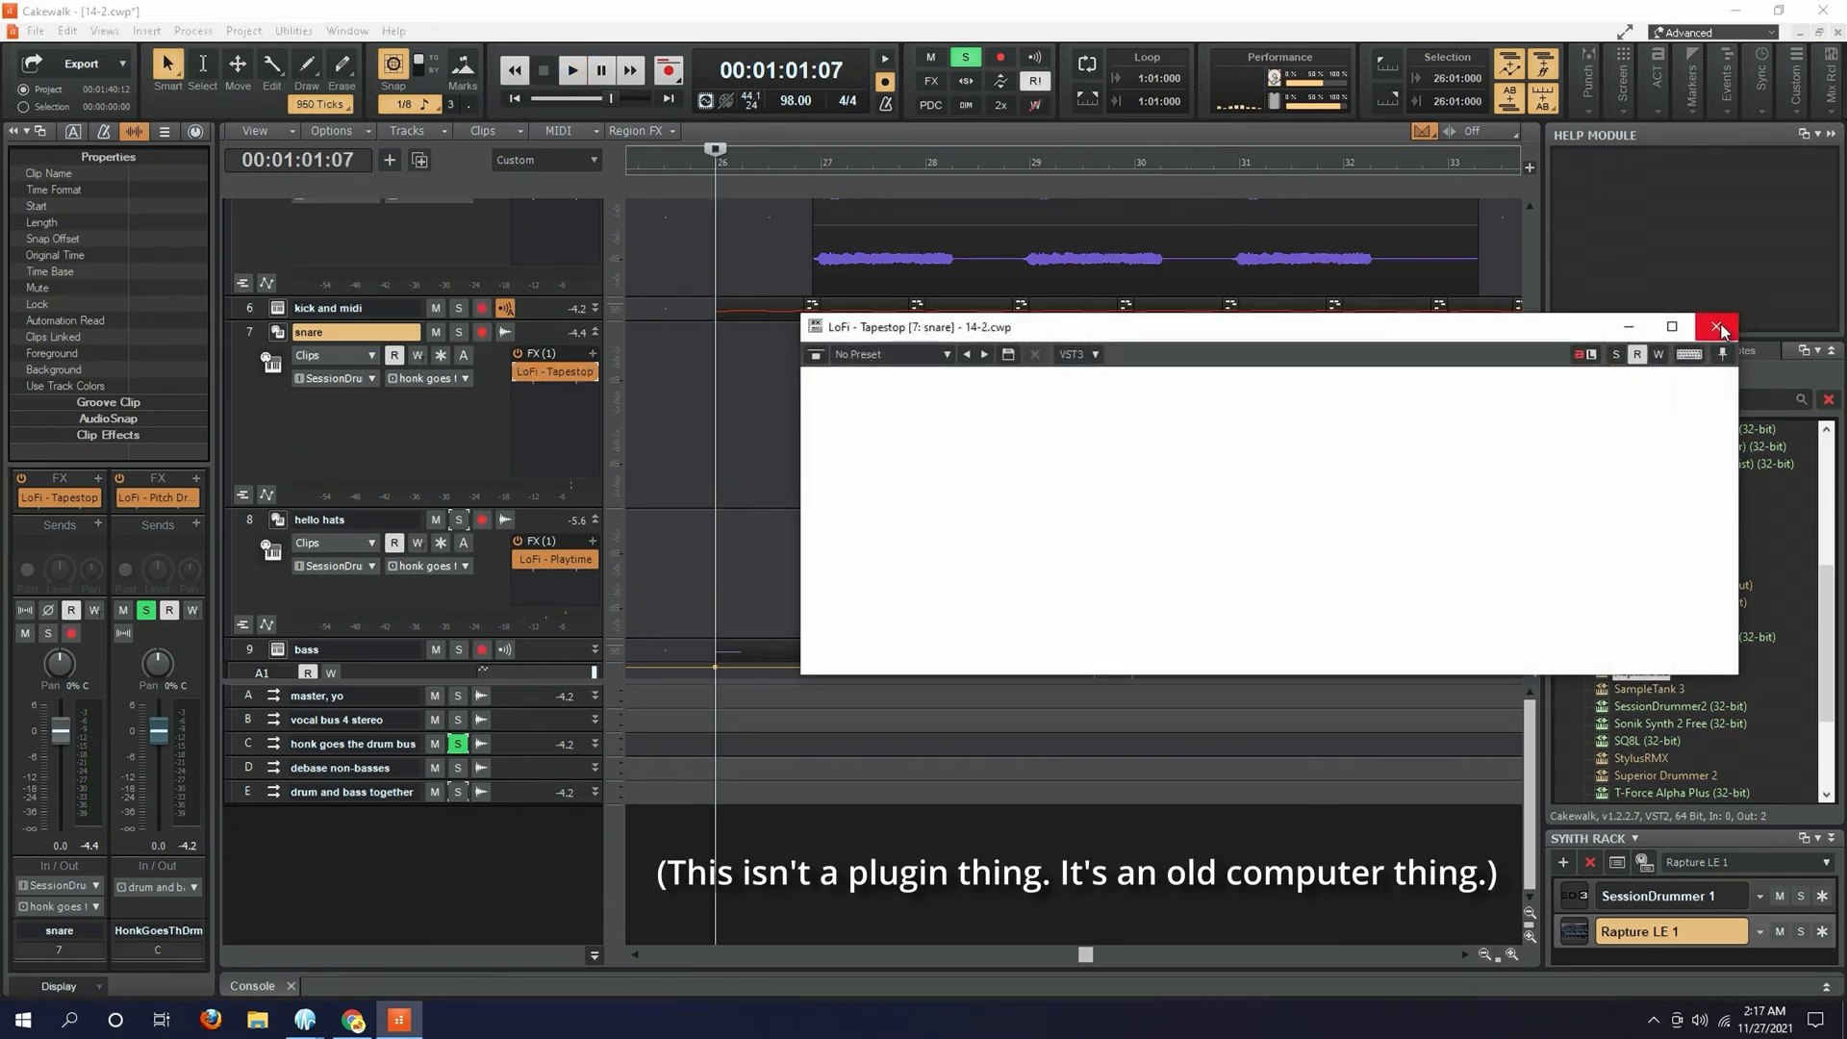
left_click(1718, 327)
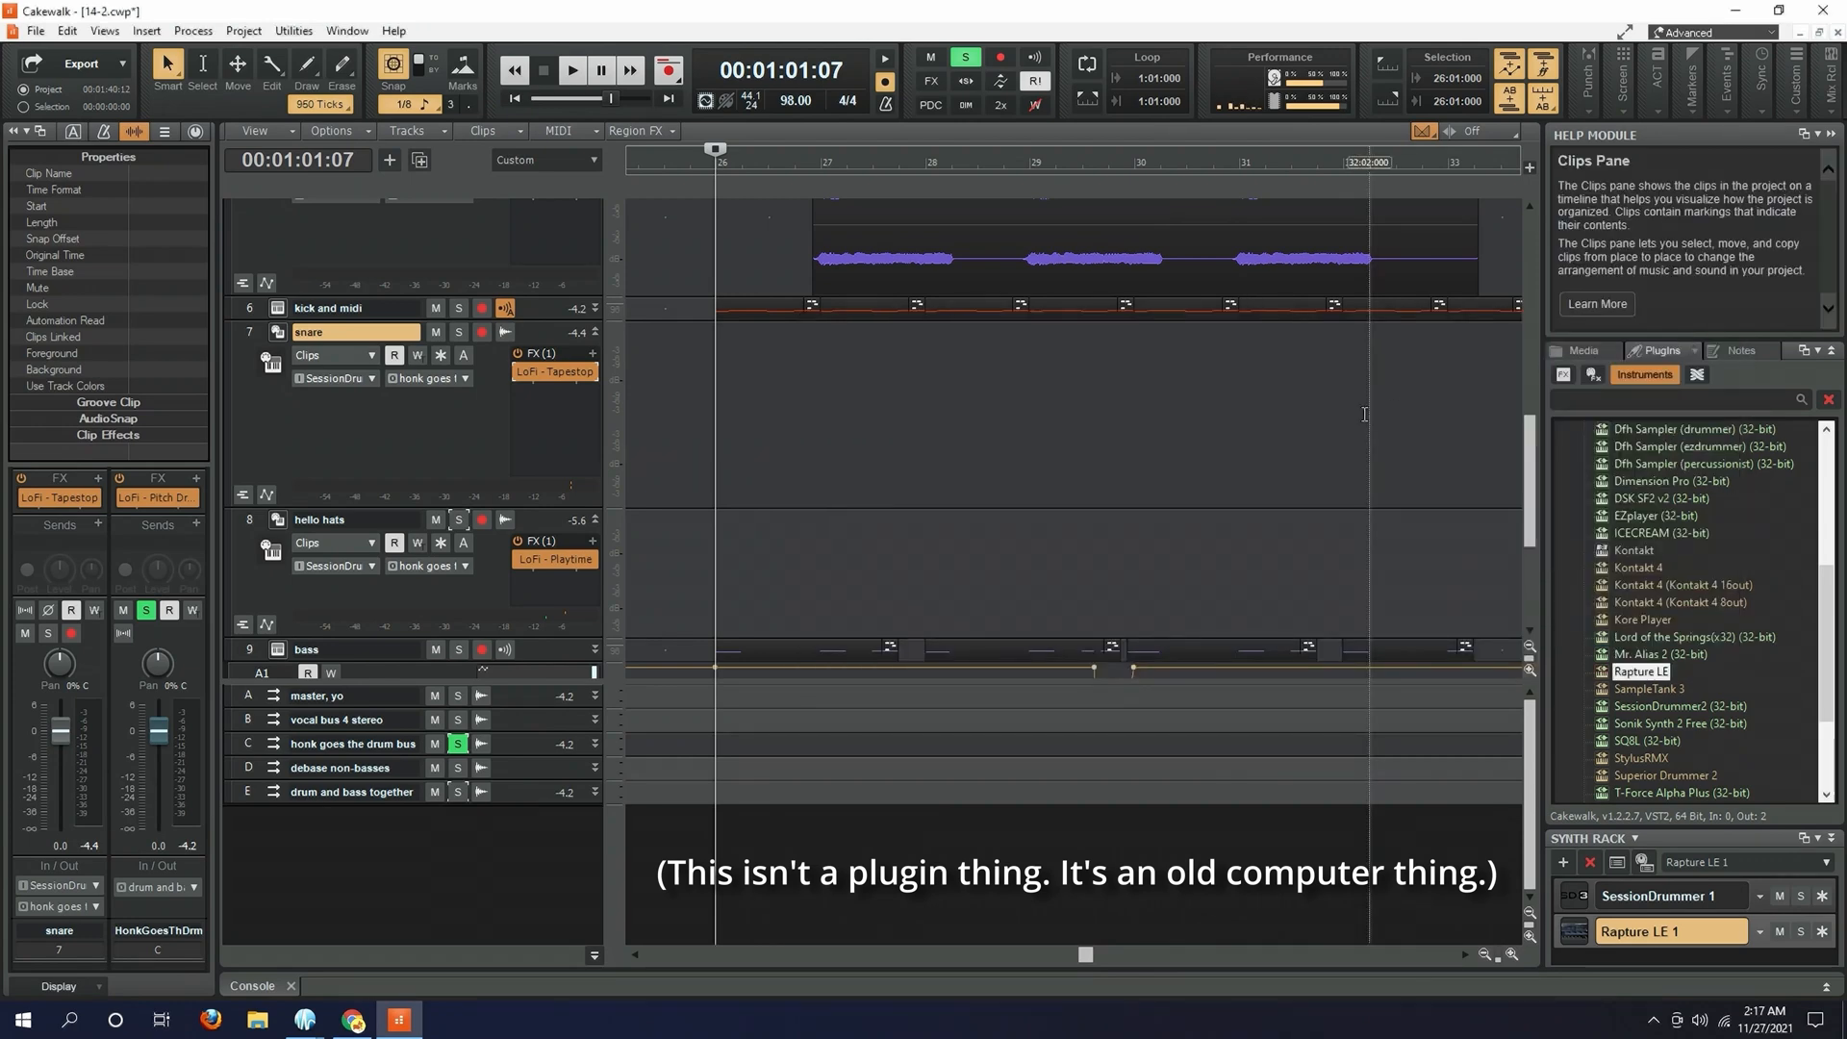
double_click(555, 373)
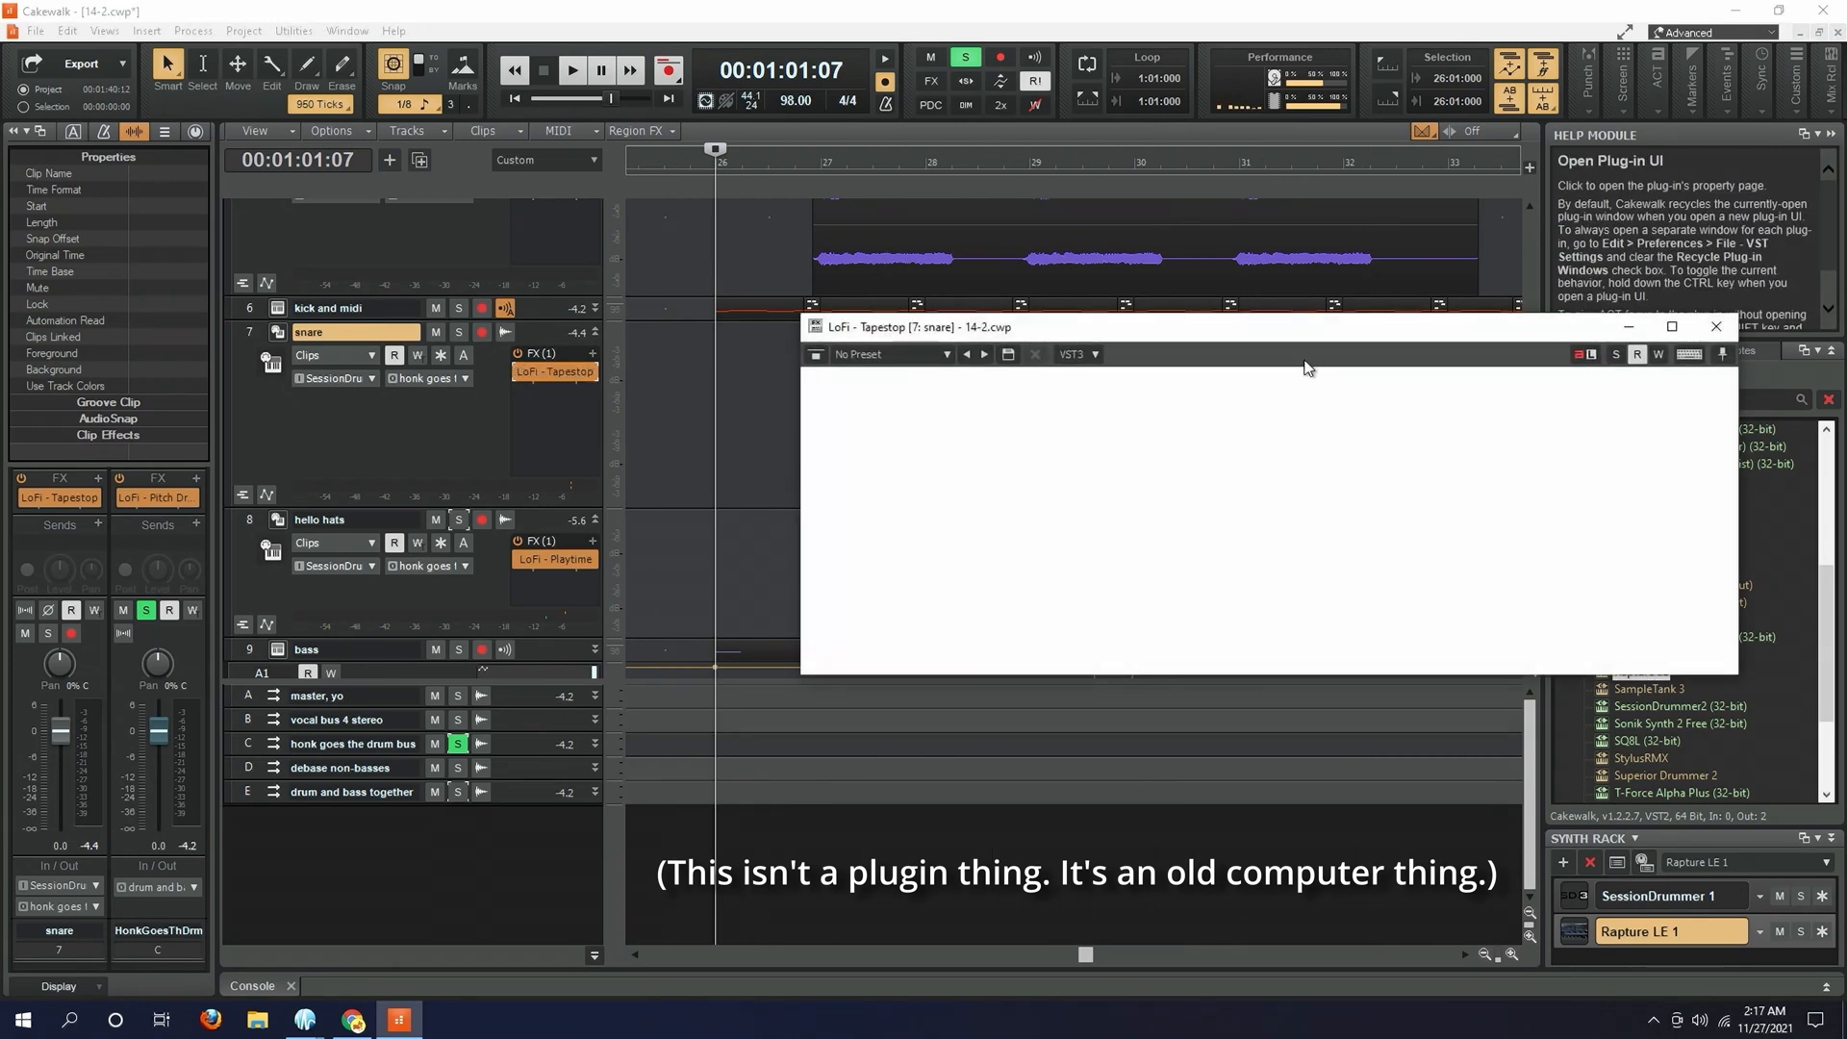
left_click(1718, 327)
- Play the soloed drum bus from measure 26 once more, stop playback and unsolo the bus
scroll(855, 424, "down", 1)
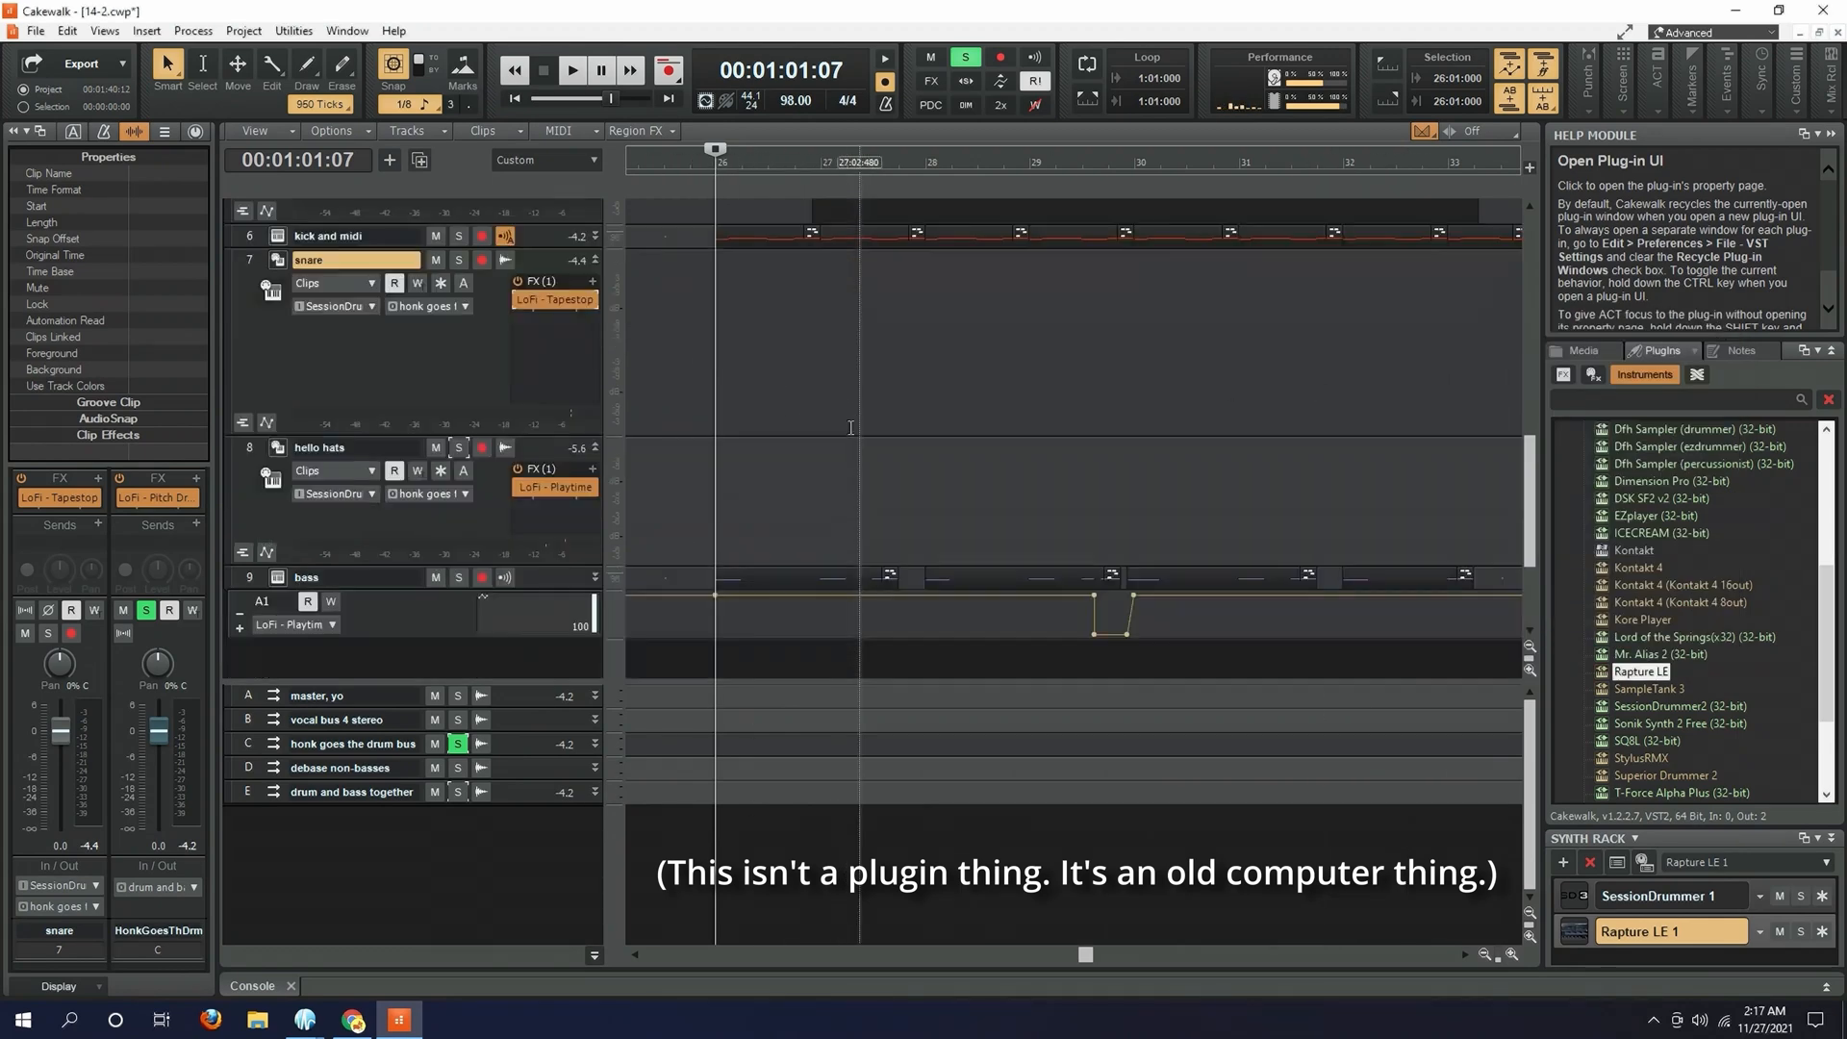
key("space")
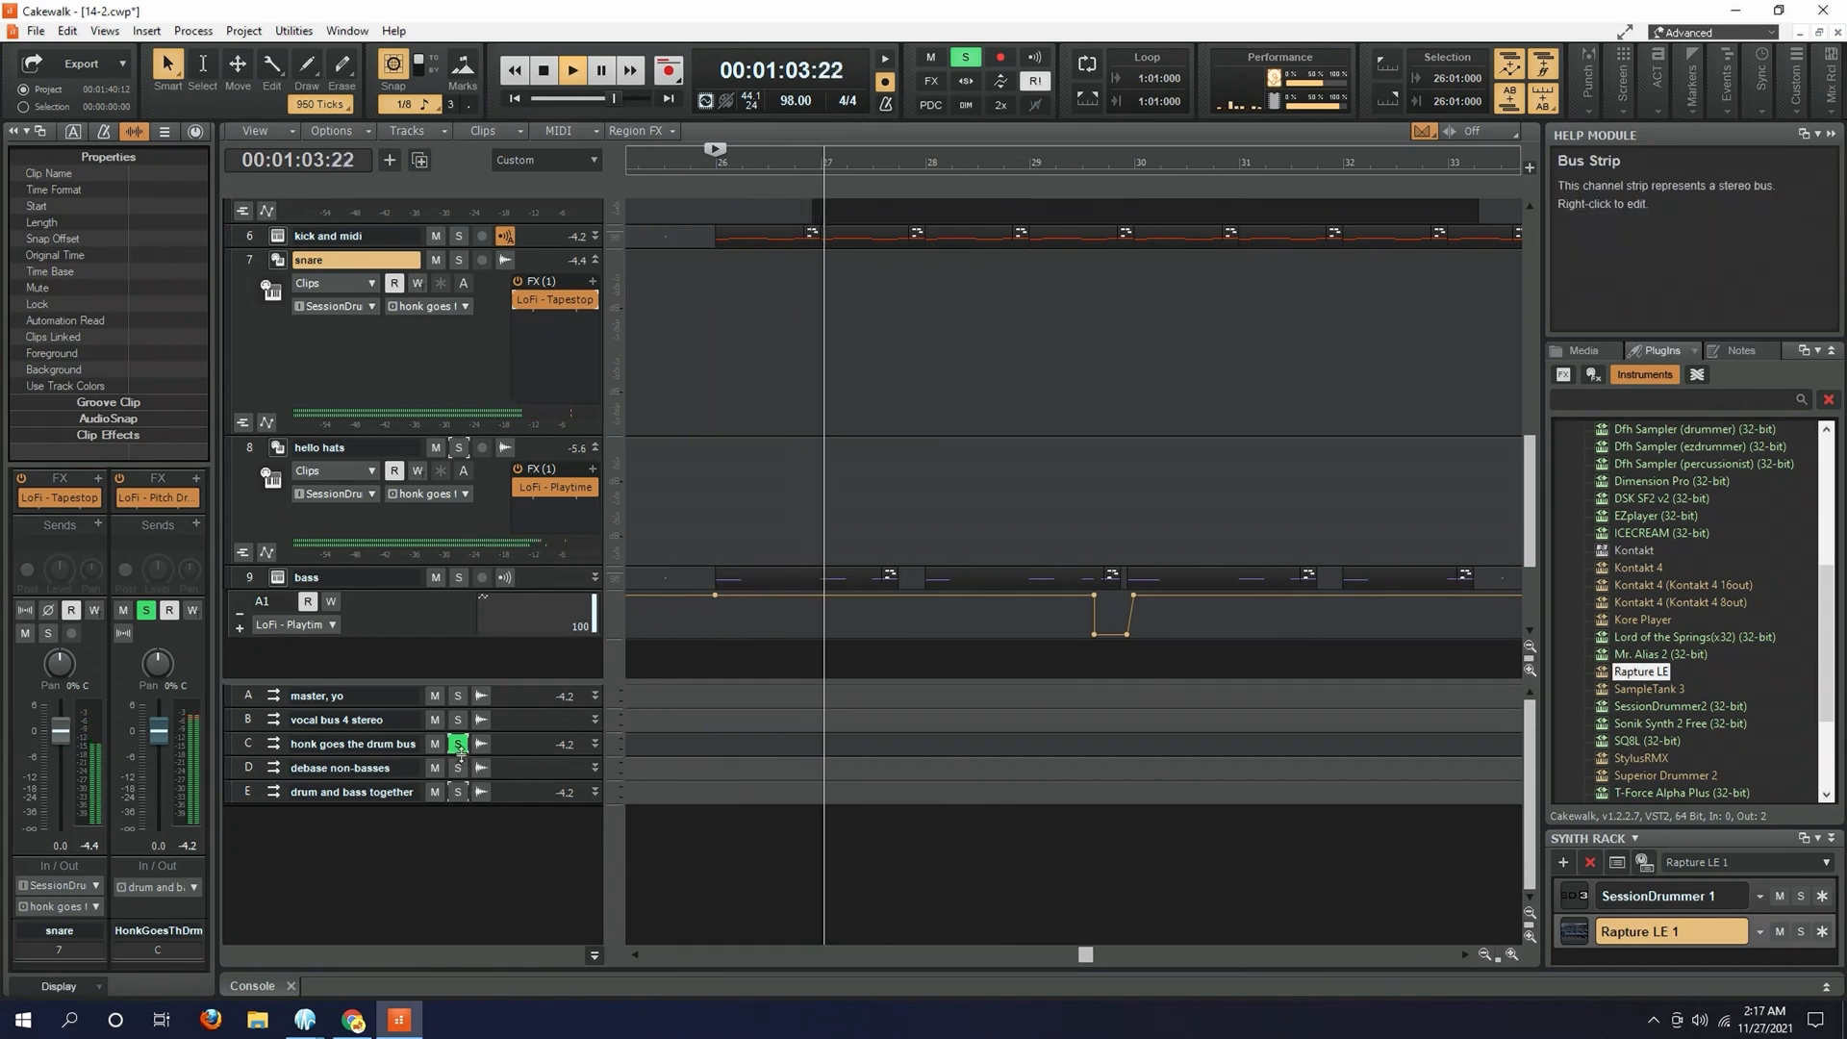
key("space")
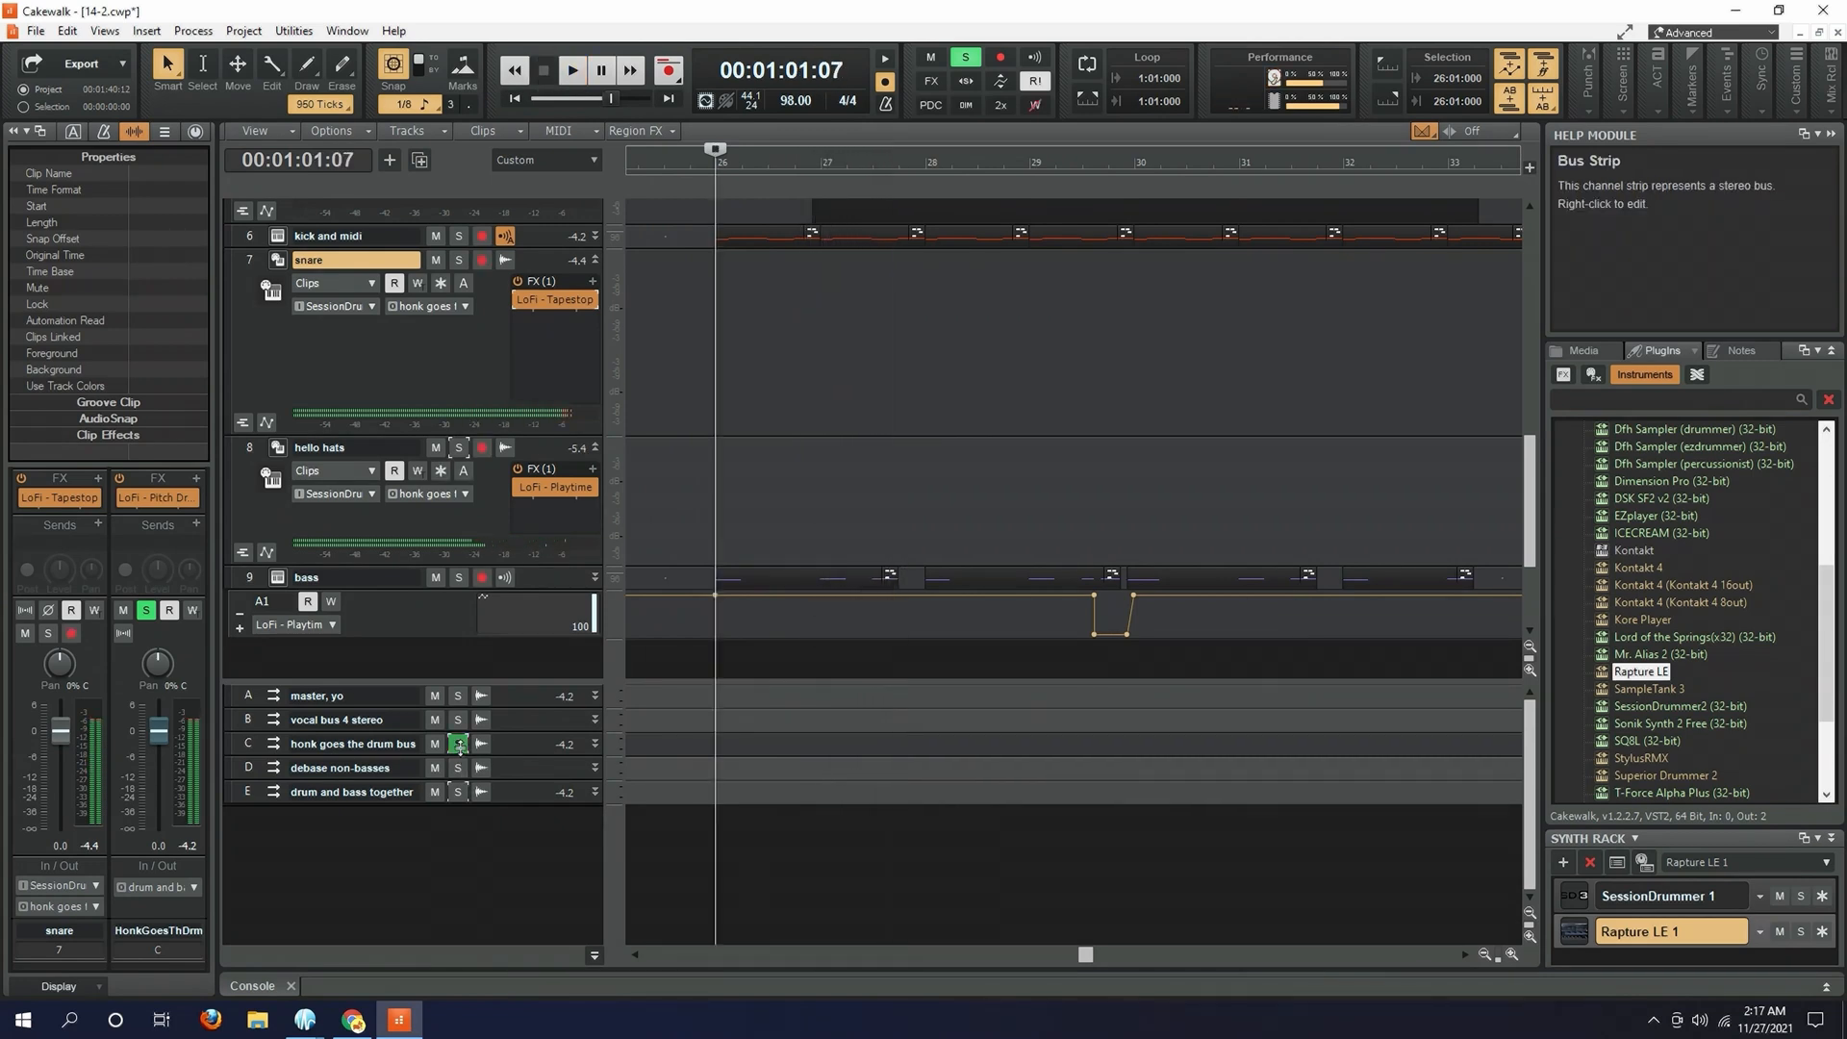
left_click(459, 746)
- Solo and expand the bass track, and open its LoFi - Playtime in the effect window moved clear of the track
scroll(603, 540, "down", 1)
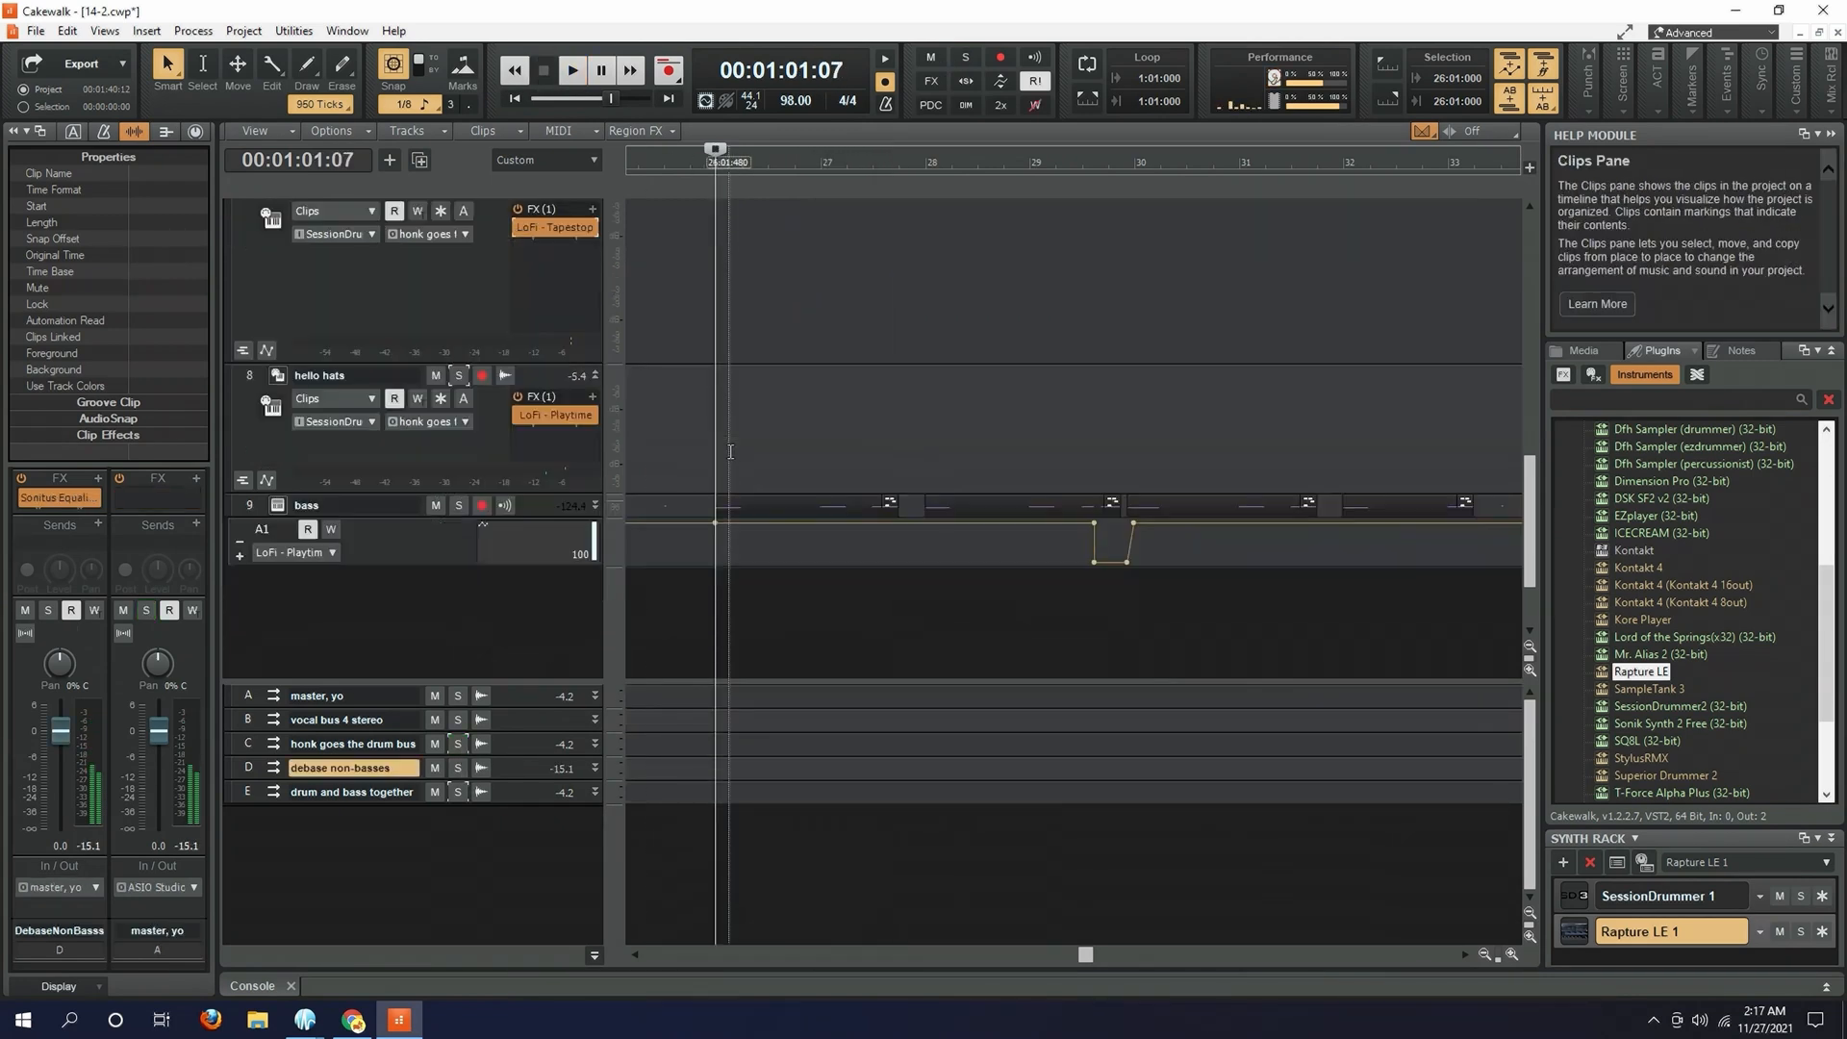
left_click(458, 507)
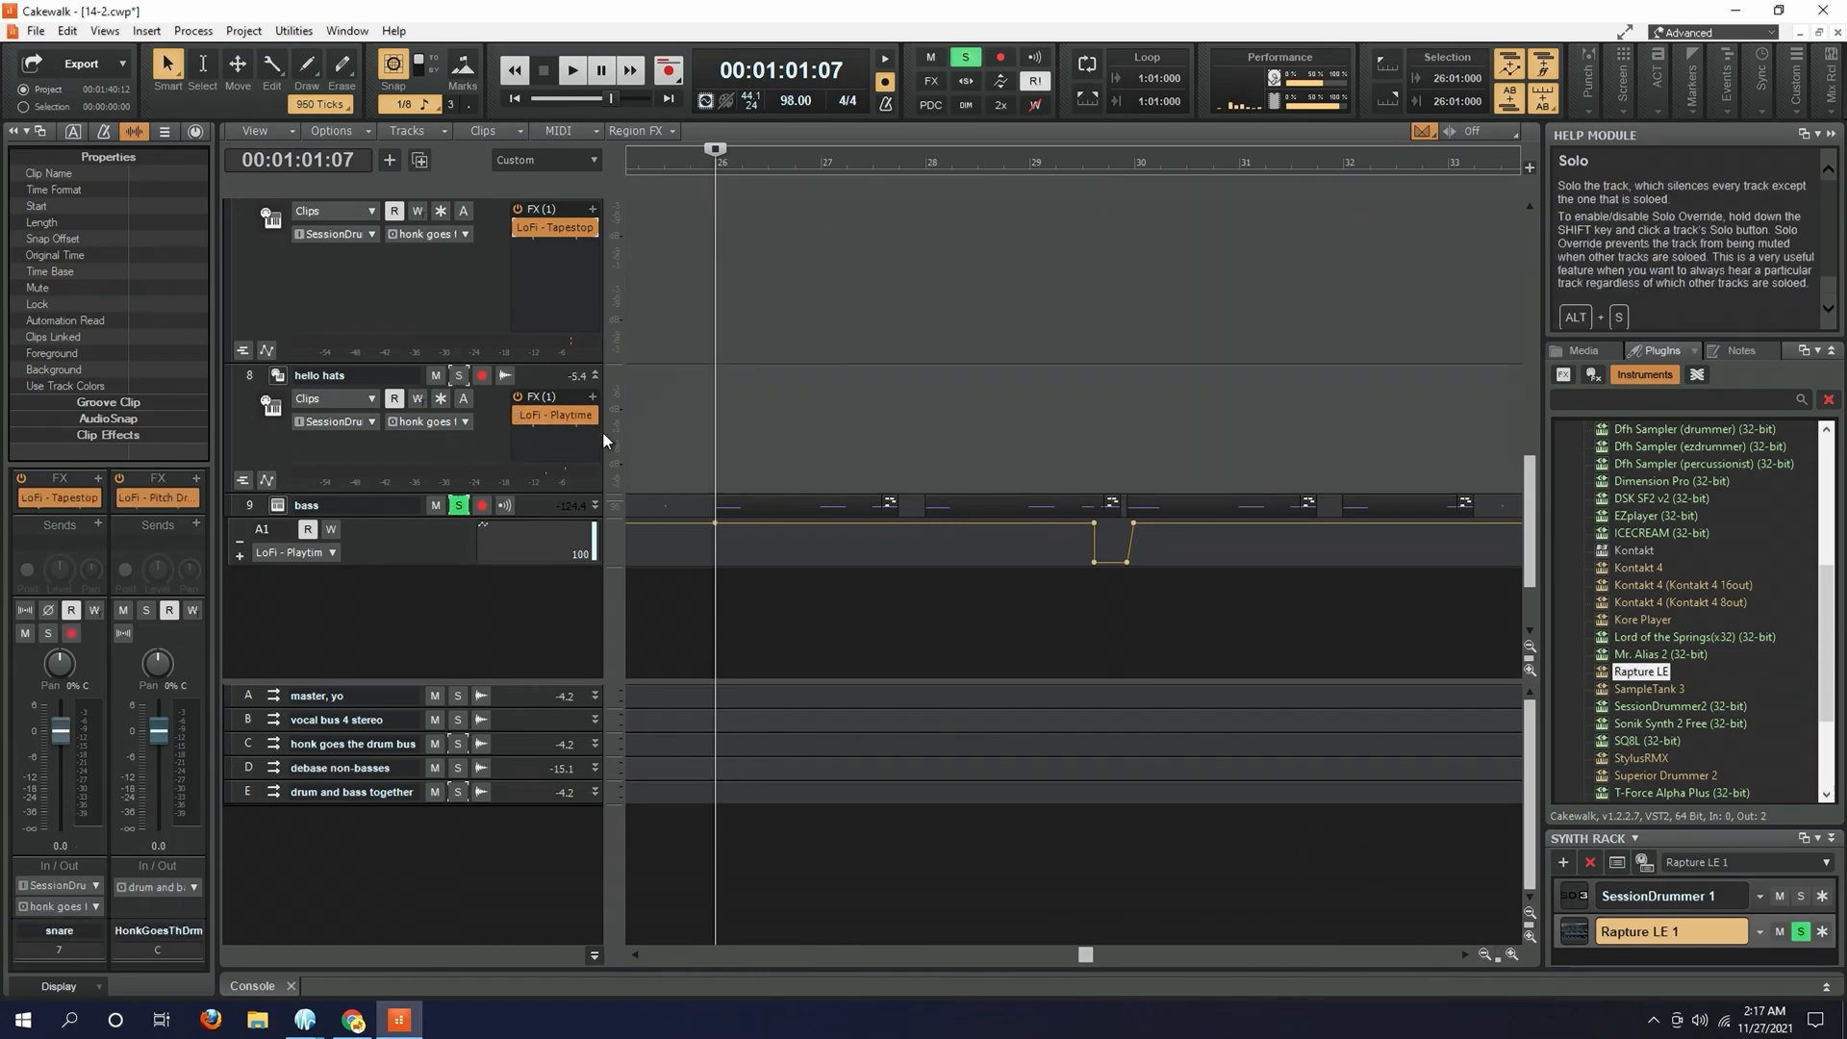
double_click(539, 414)
left_click_drag(1027, 332, 701, 36)
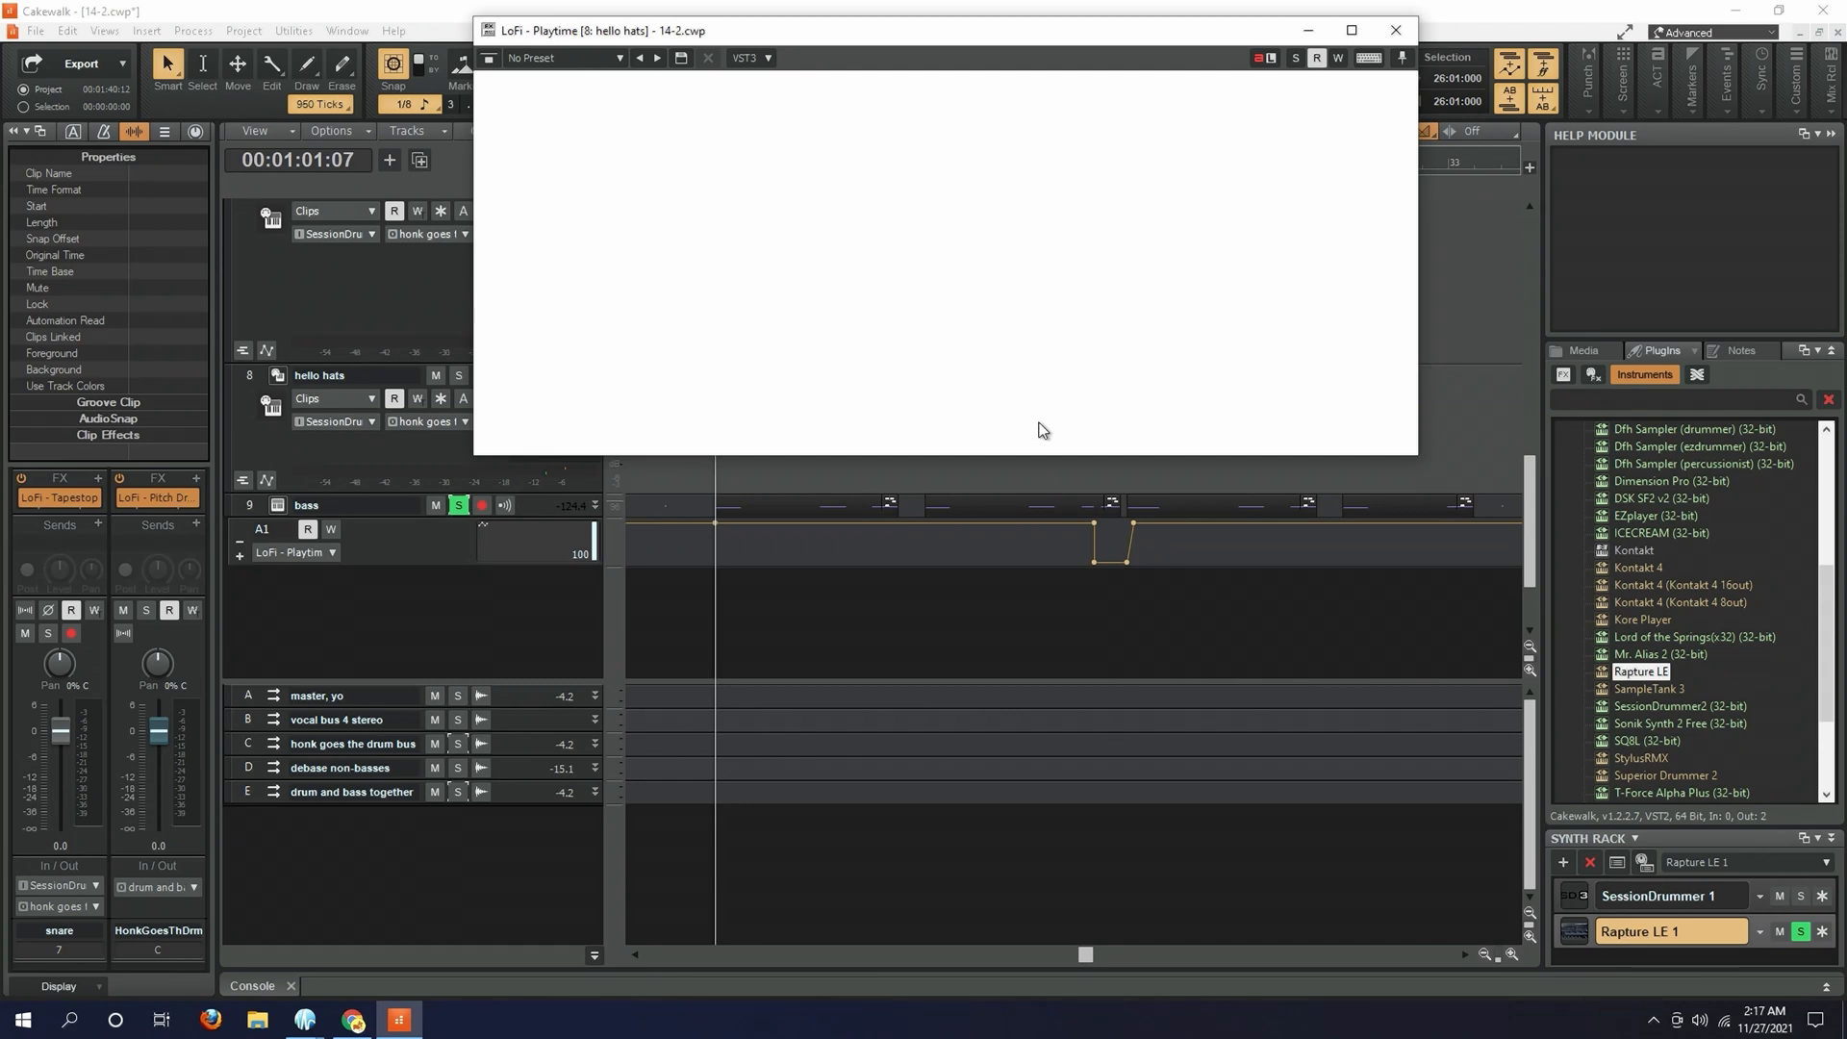
left_click(605, 506)
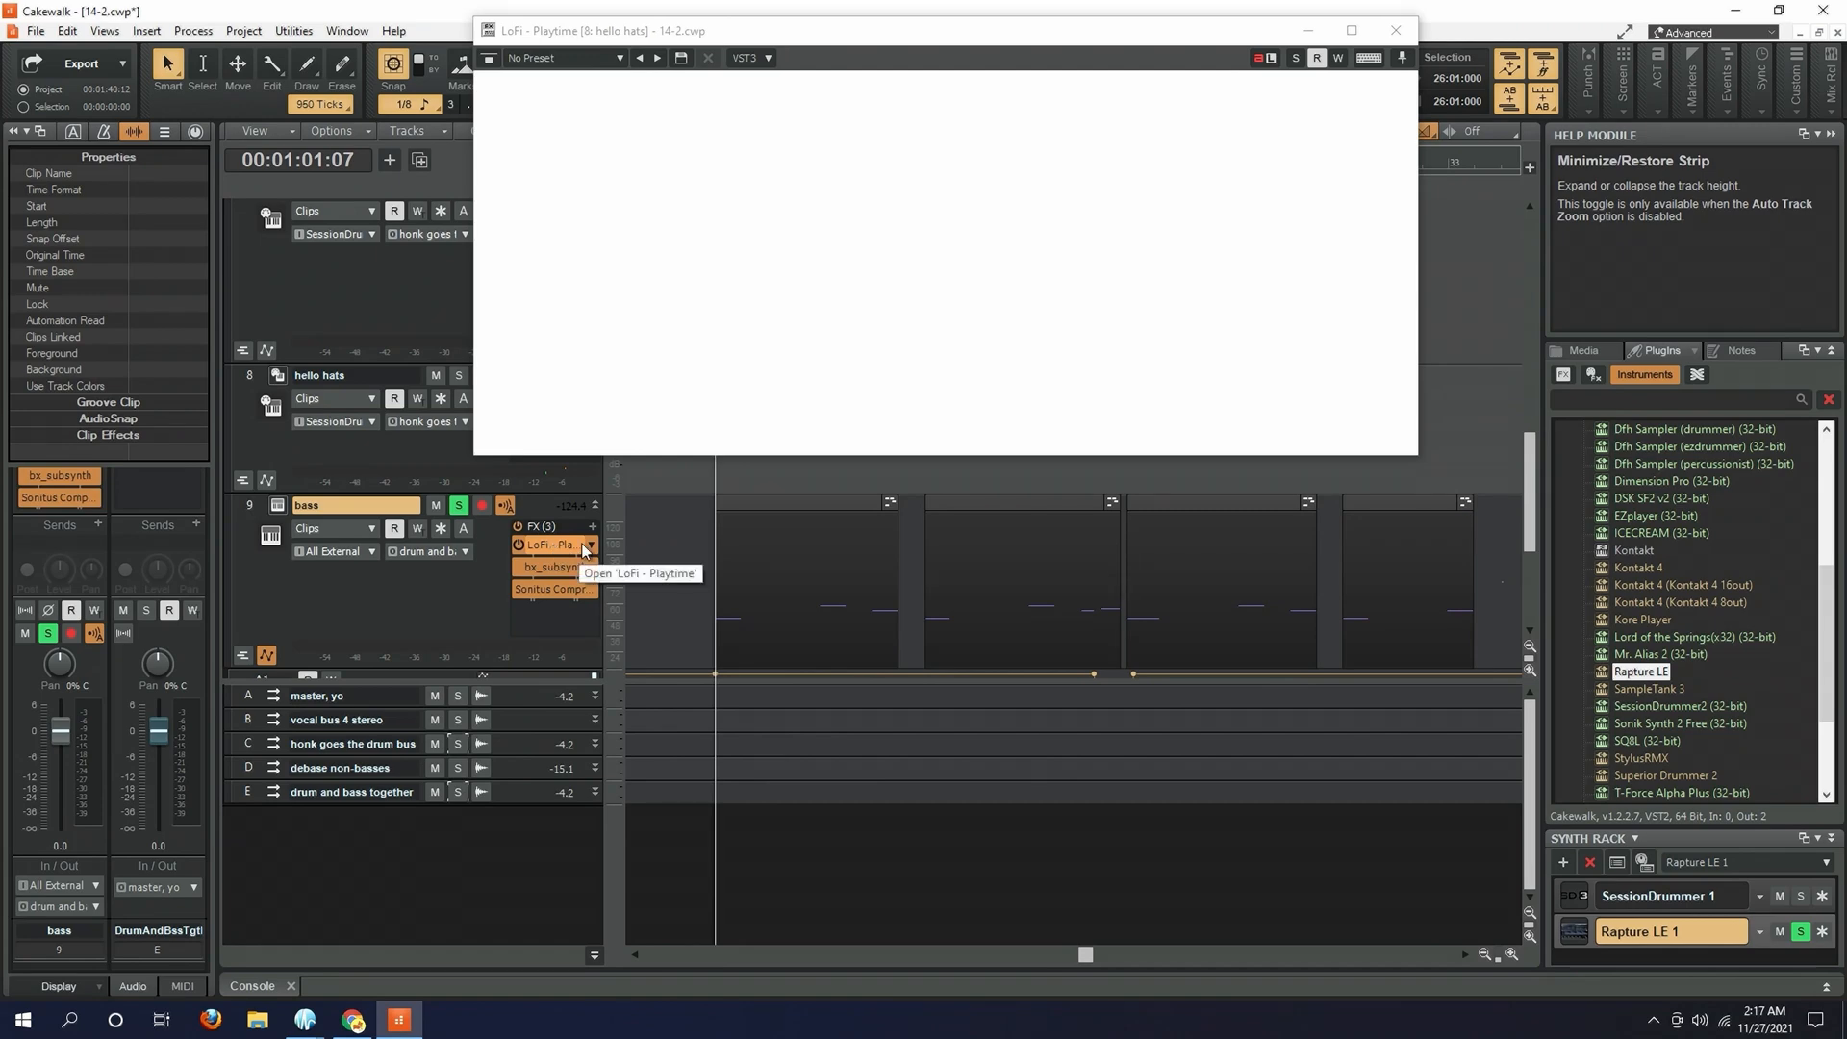
left_click(567, 546)
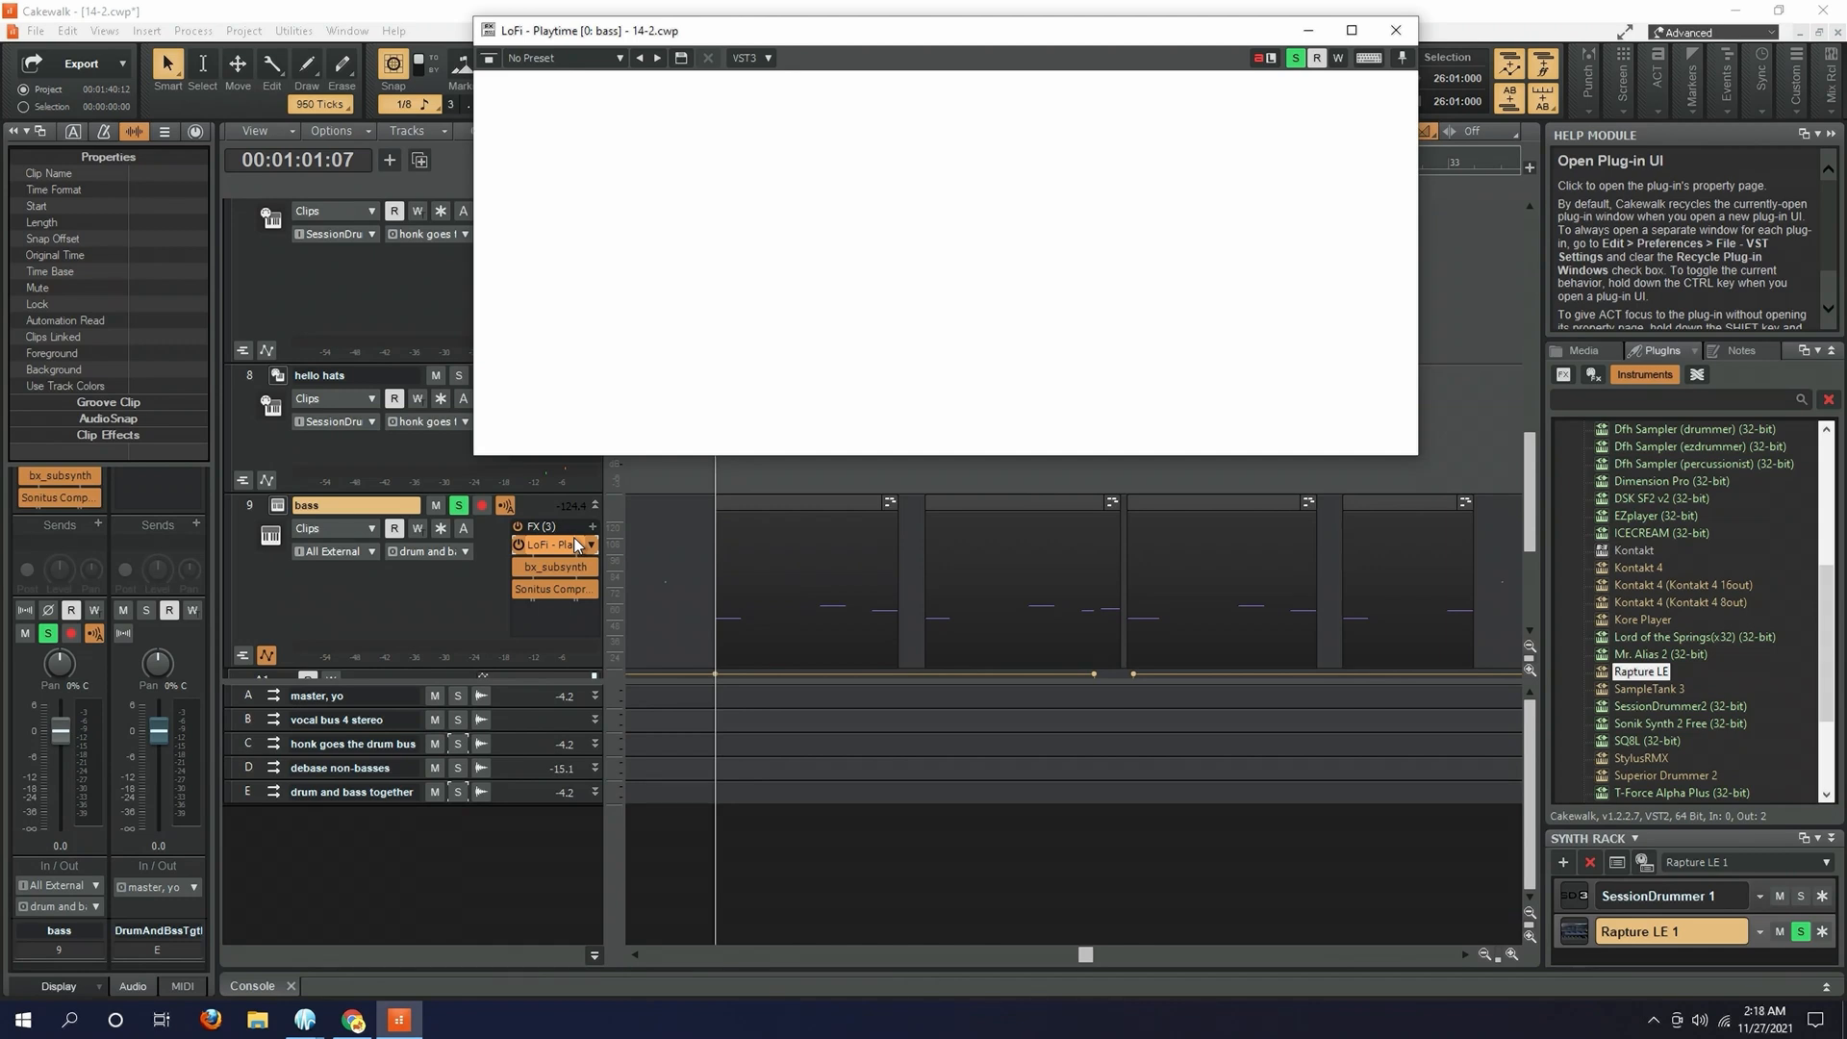
- Bypass LoFi - Playtime, bx_subsynth and the Sonitus compressor on the bass, play it from measure 26, and close the effect window
left_click(517, 545)
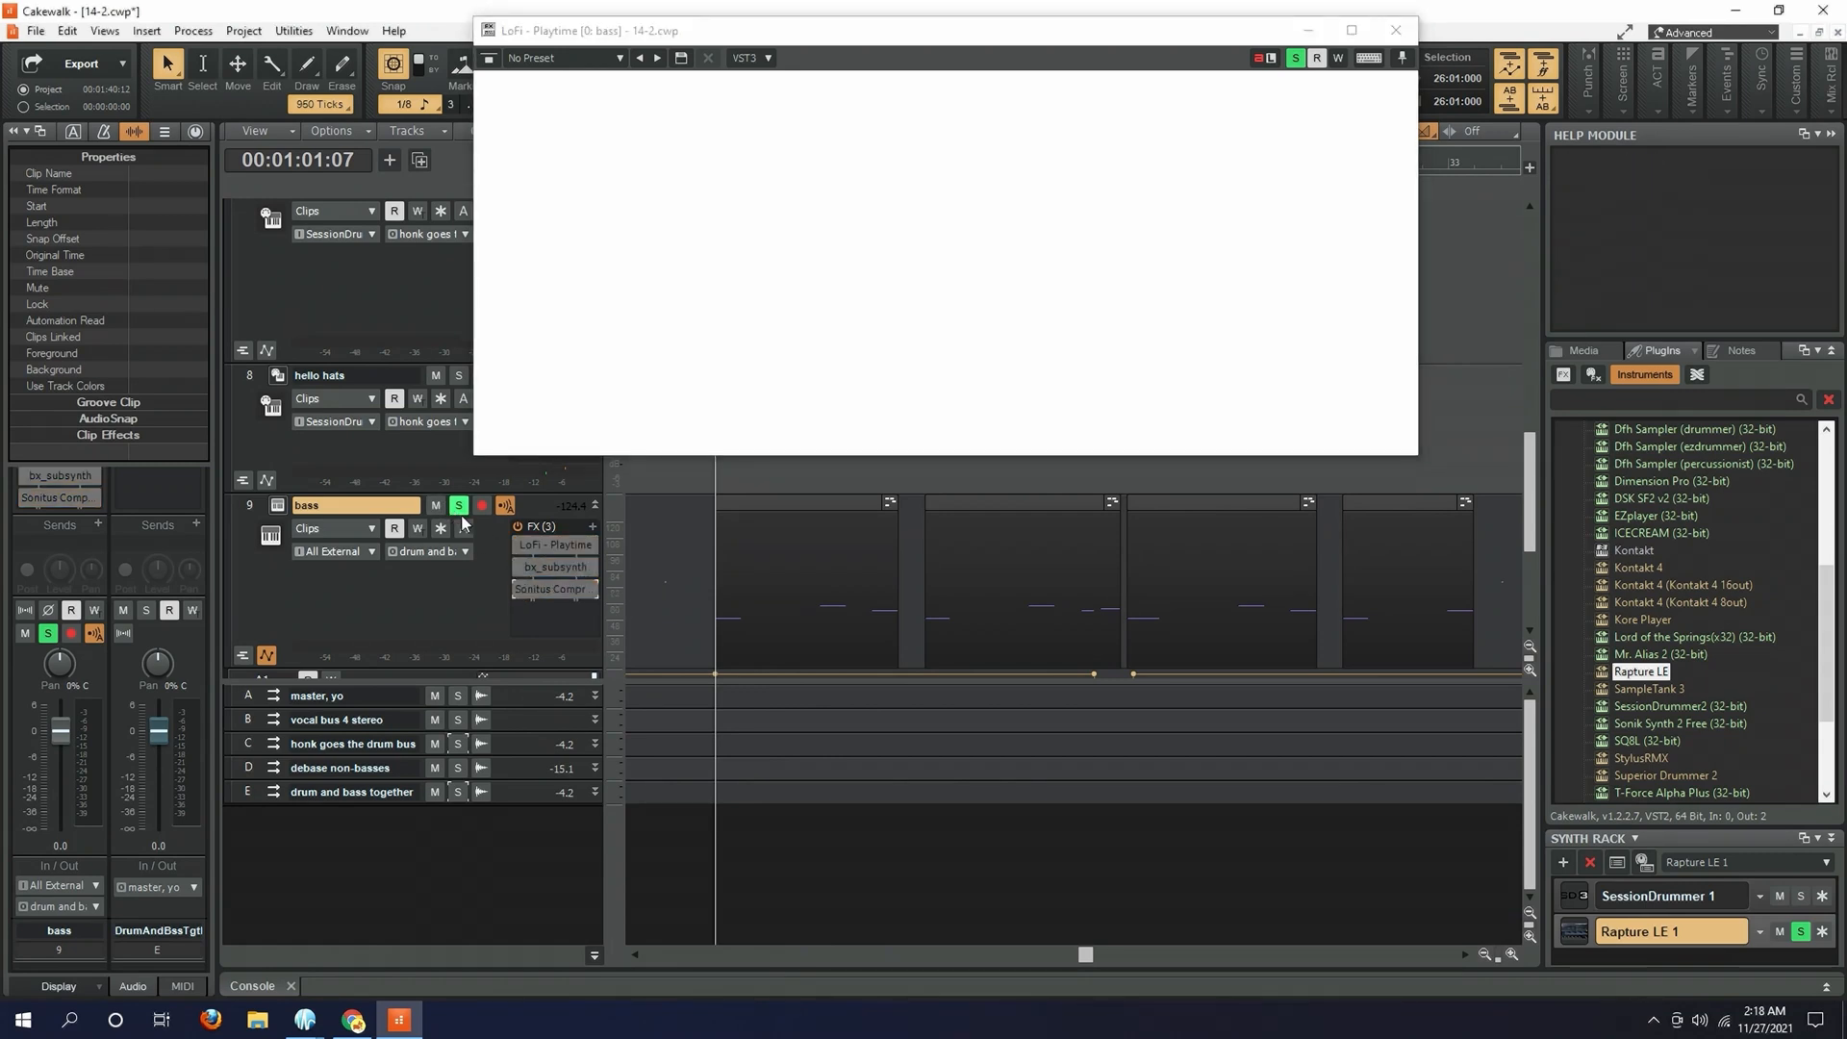
key("space")
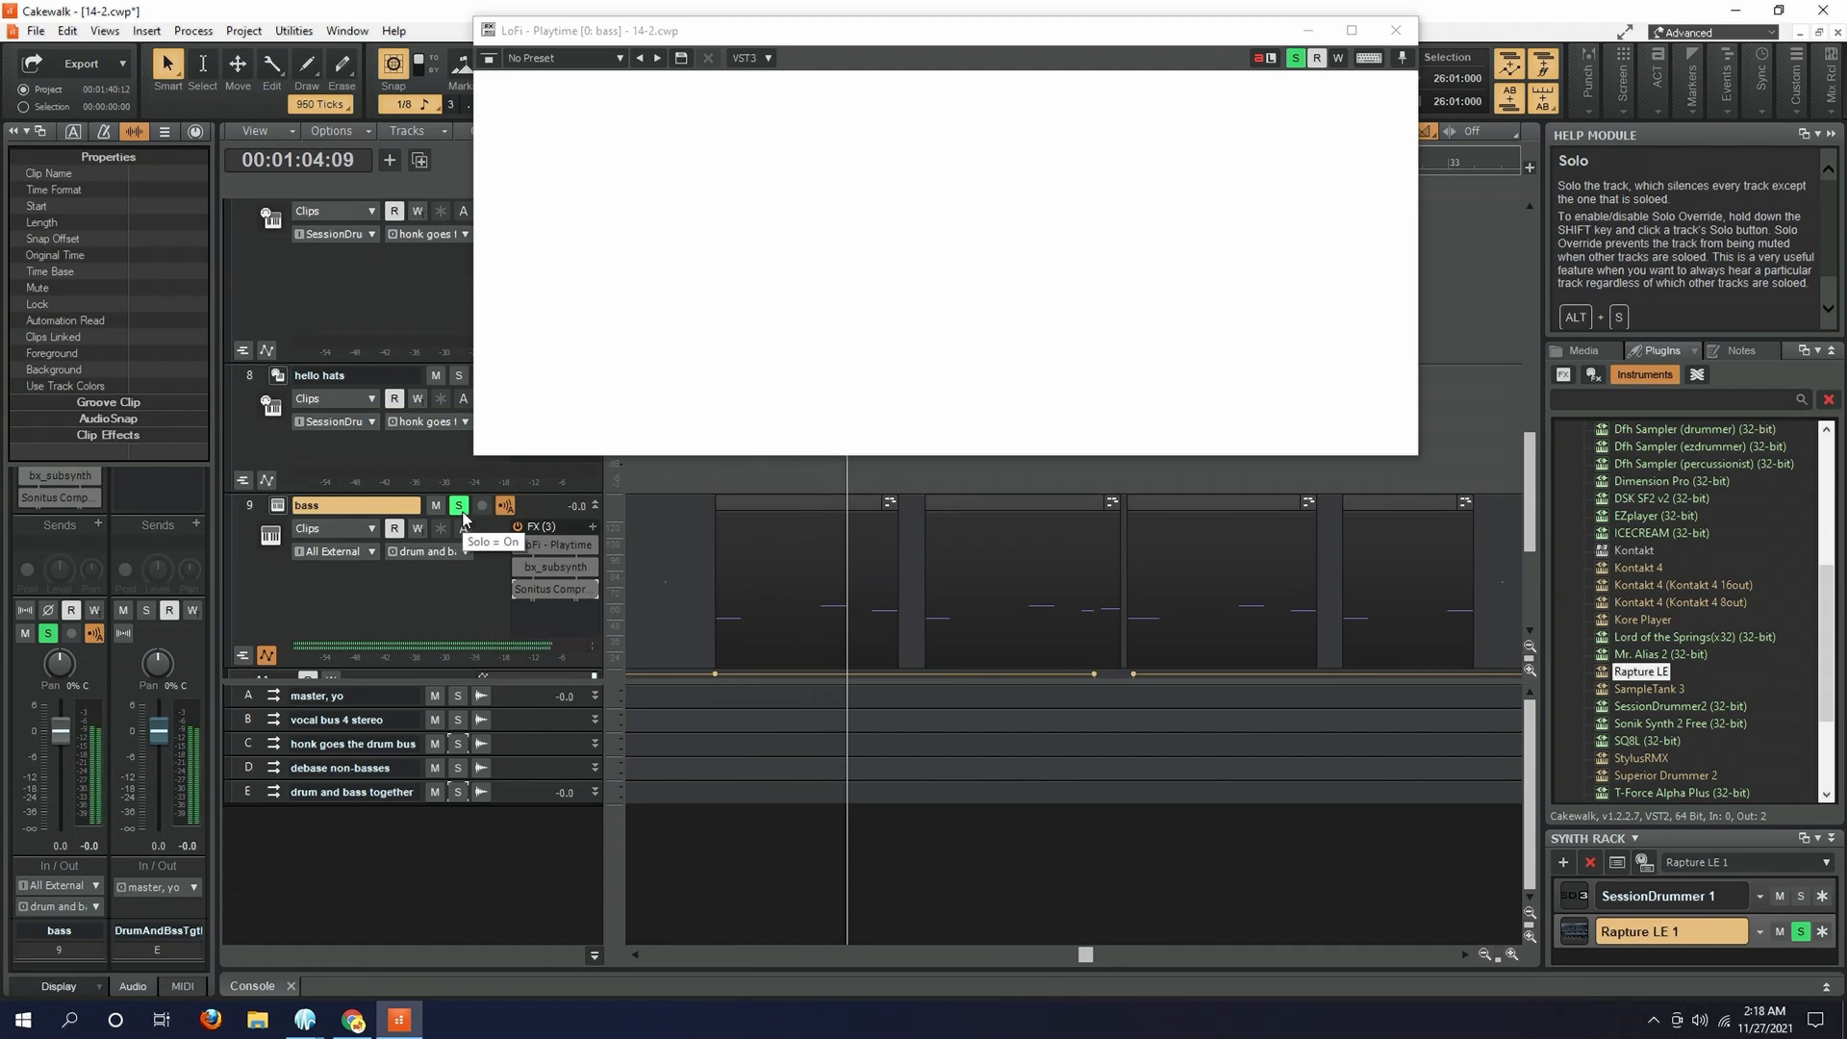
key("space")
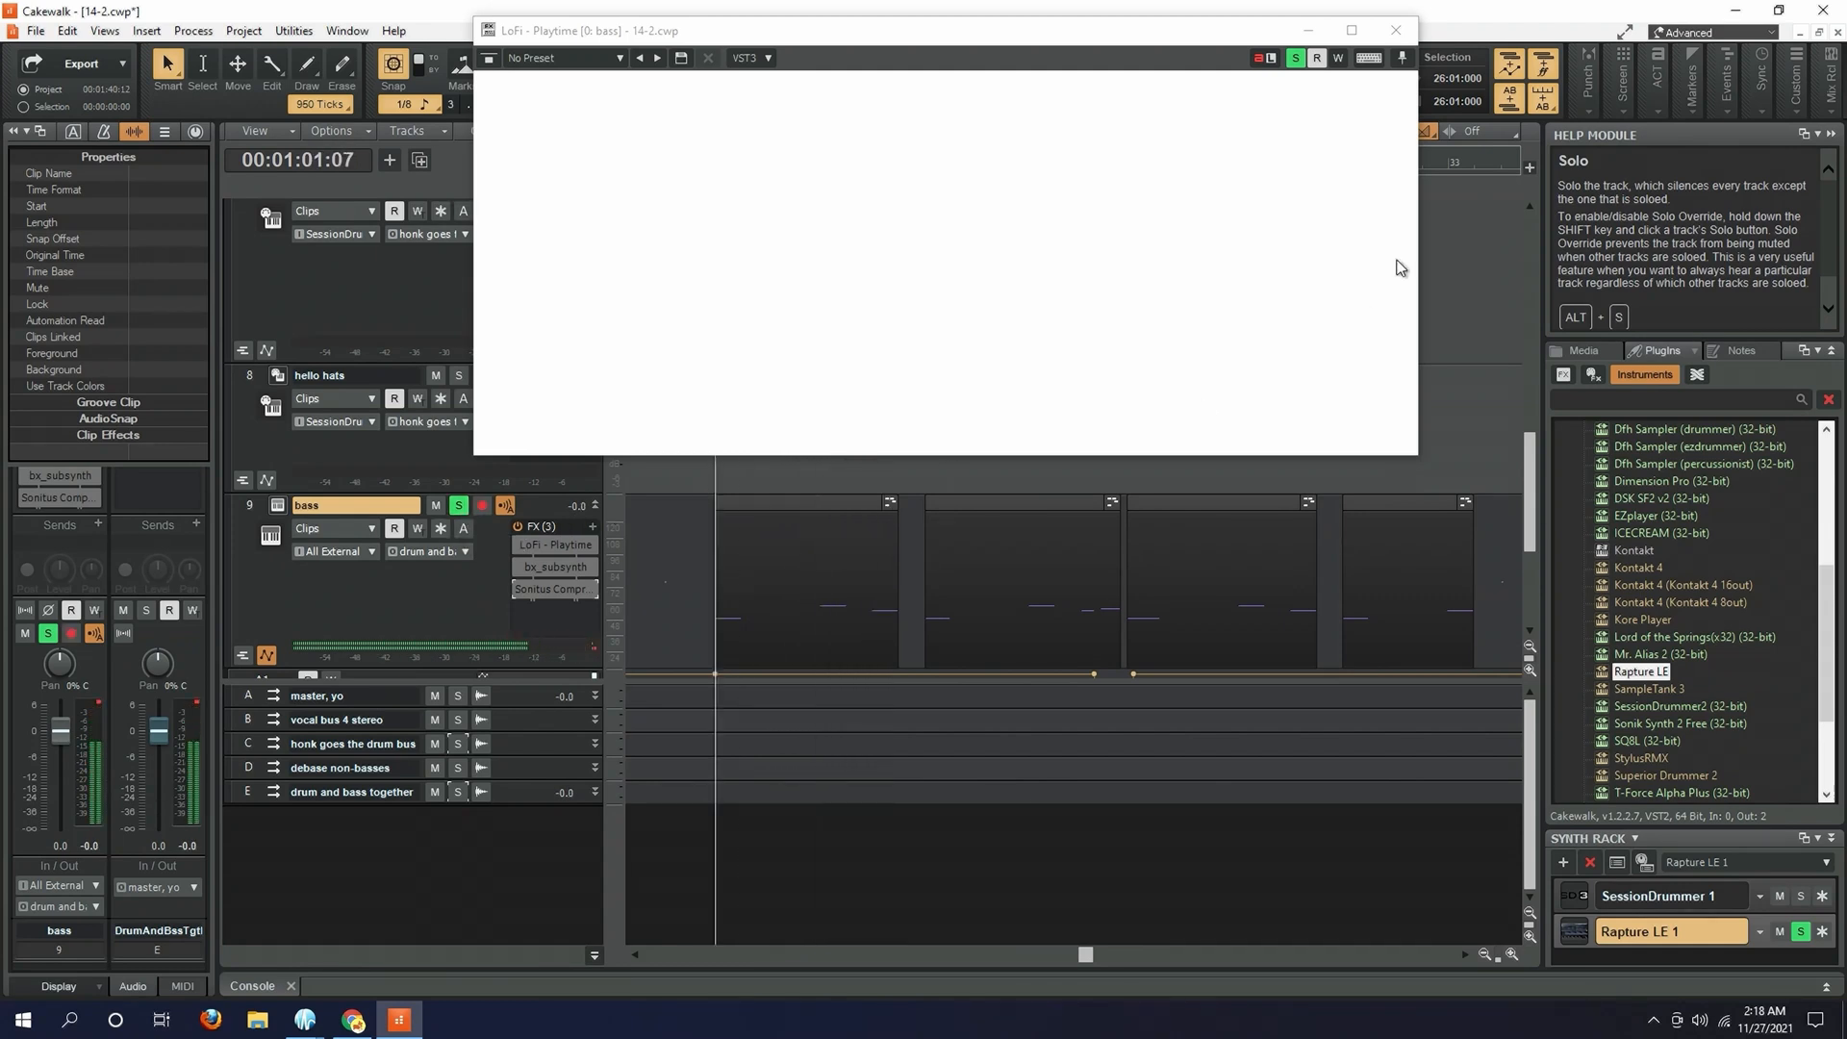
left_click(1396, 31)
- Enable only LoFi - Playtime on the bass track and play the soloed bass from measure 26
left_click(517, 544)
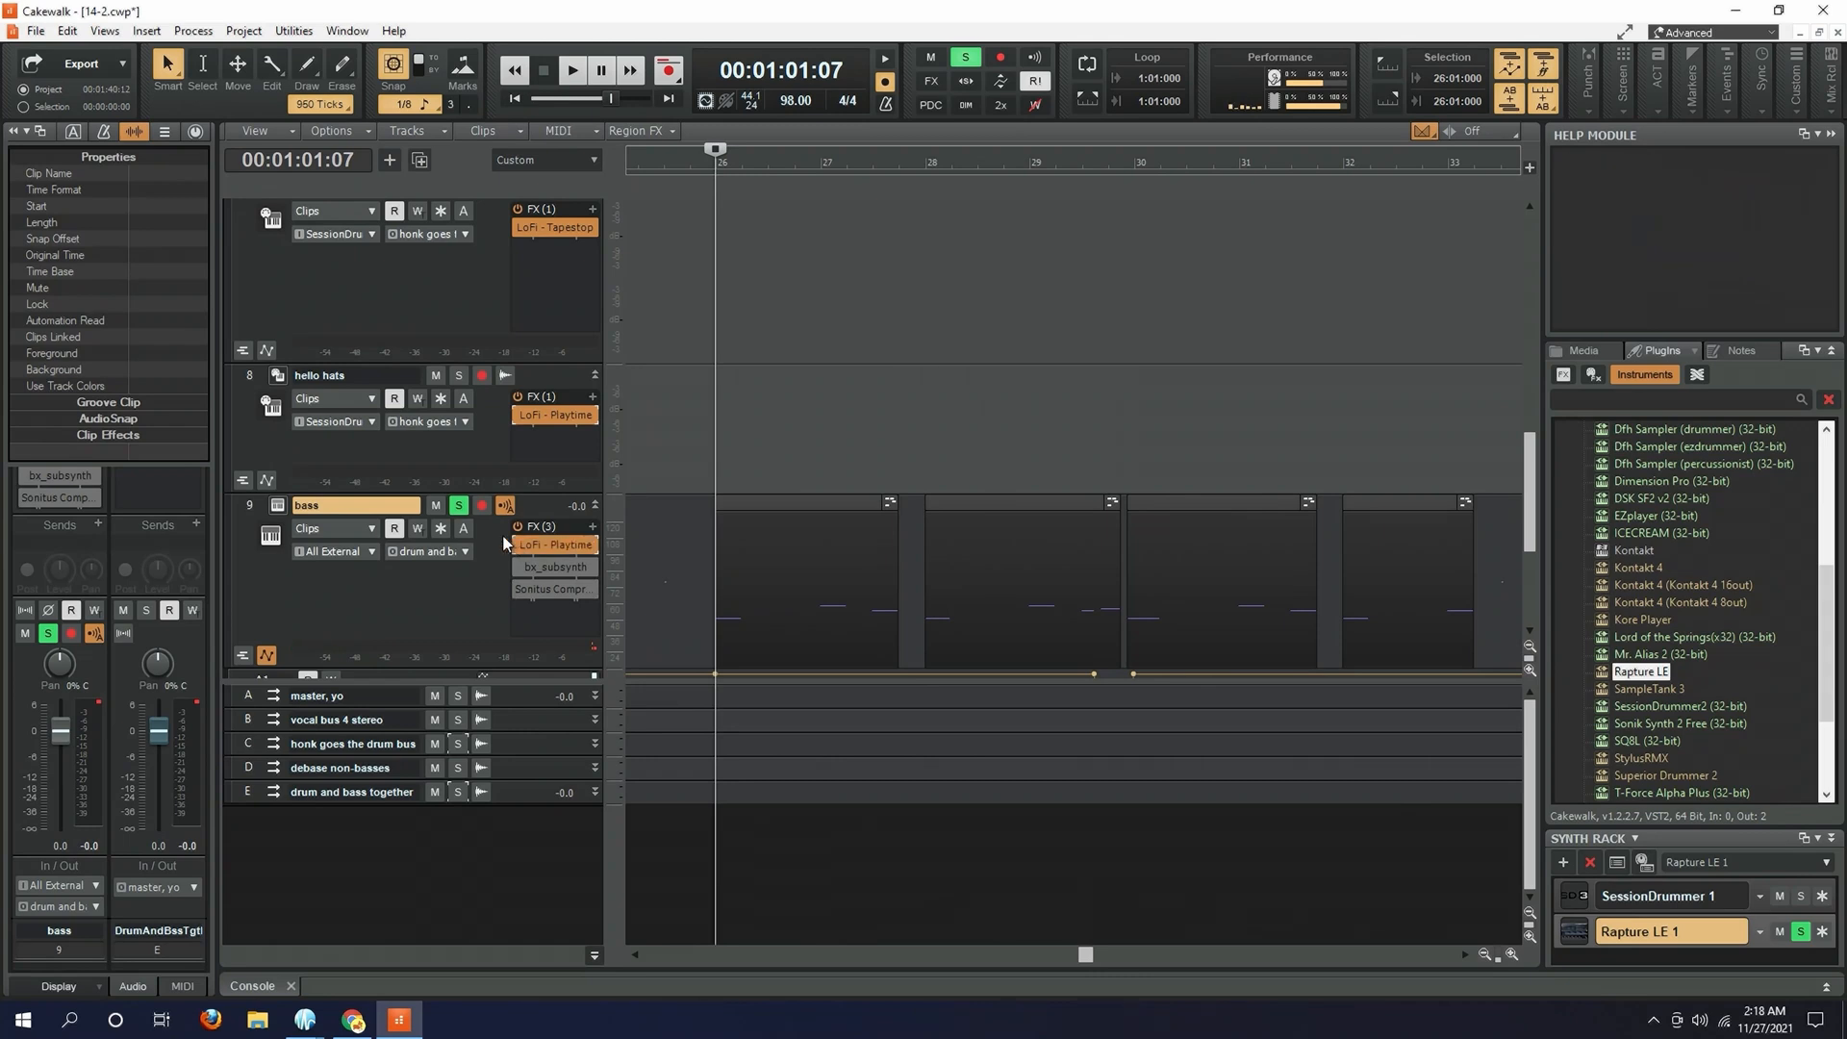
key("space")
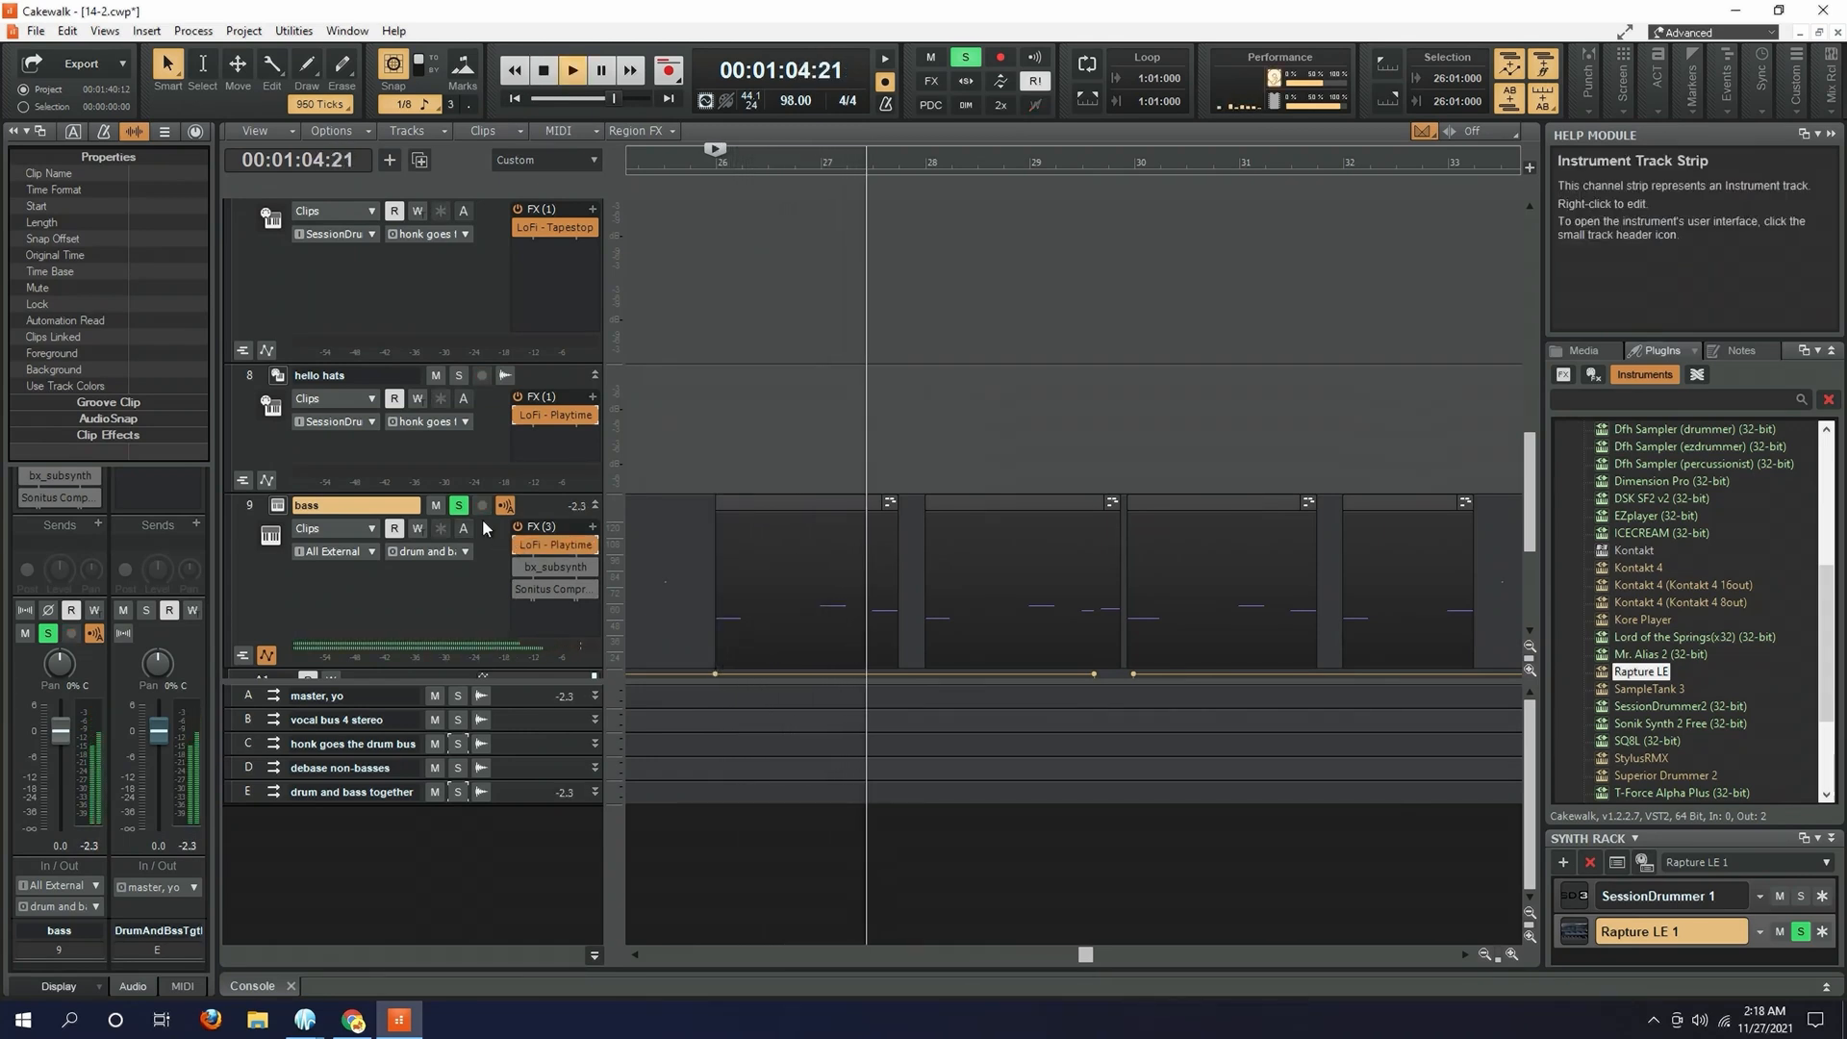
key("space")
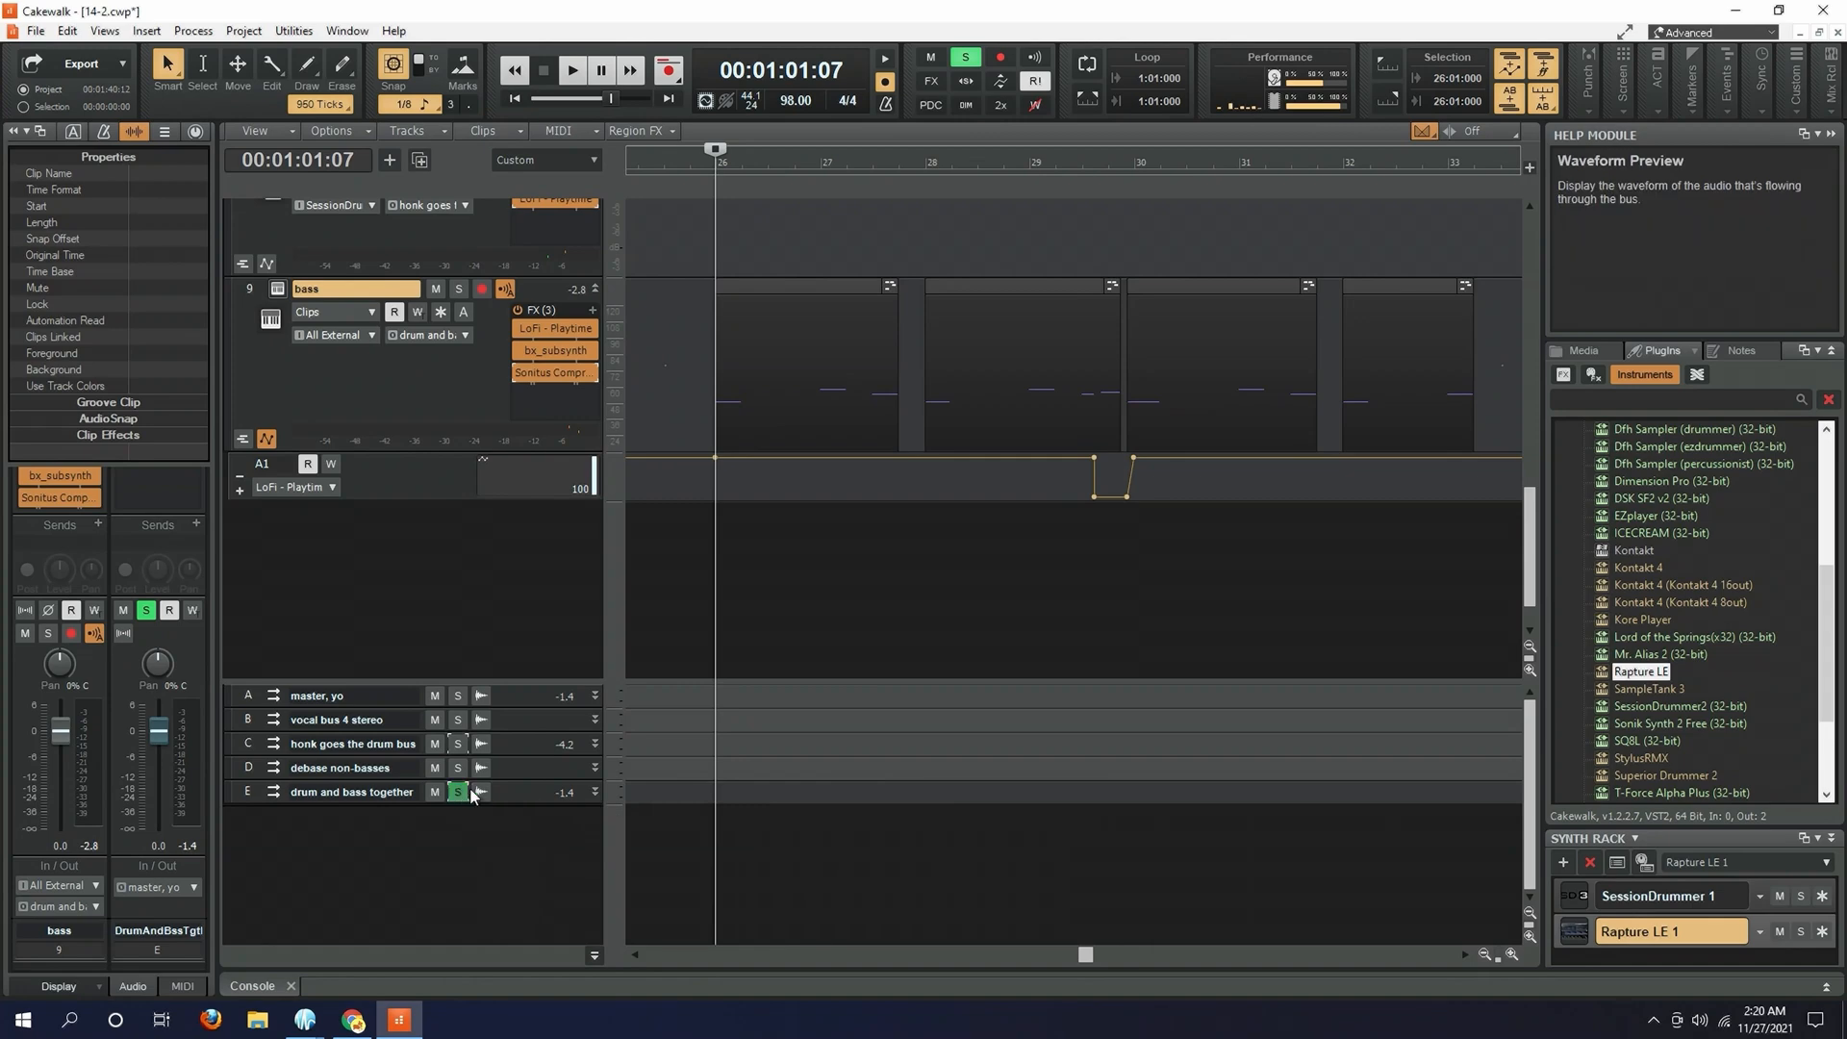
- Unsolo the drum and bass together bus and play the full mix from the start of the song at measure 2
left_click(459, 791)
scroll(753, 525, "up", 10)
key("Home")
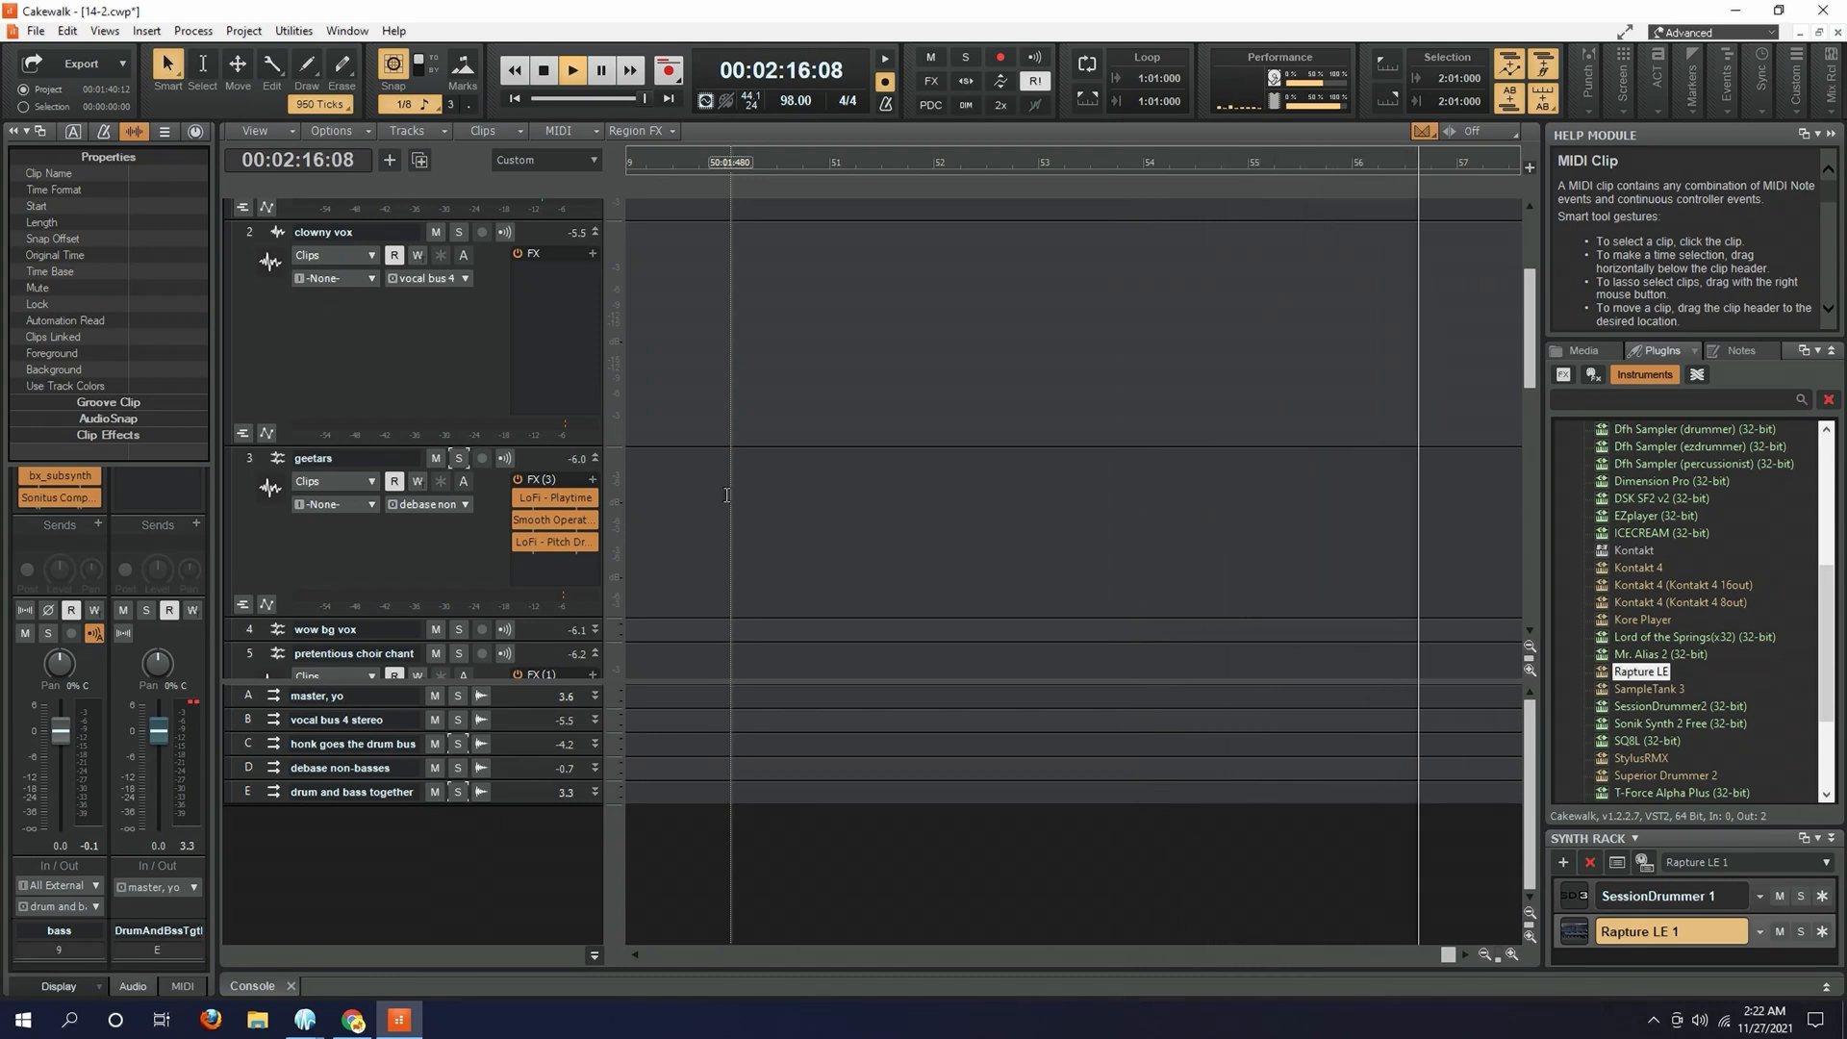
key("space")
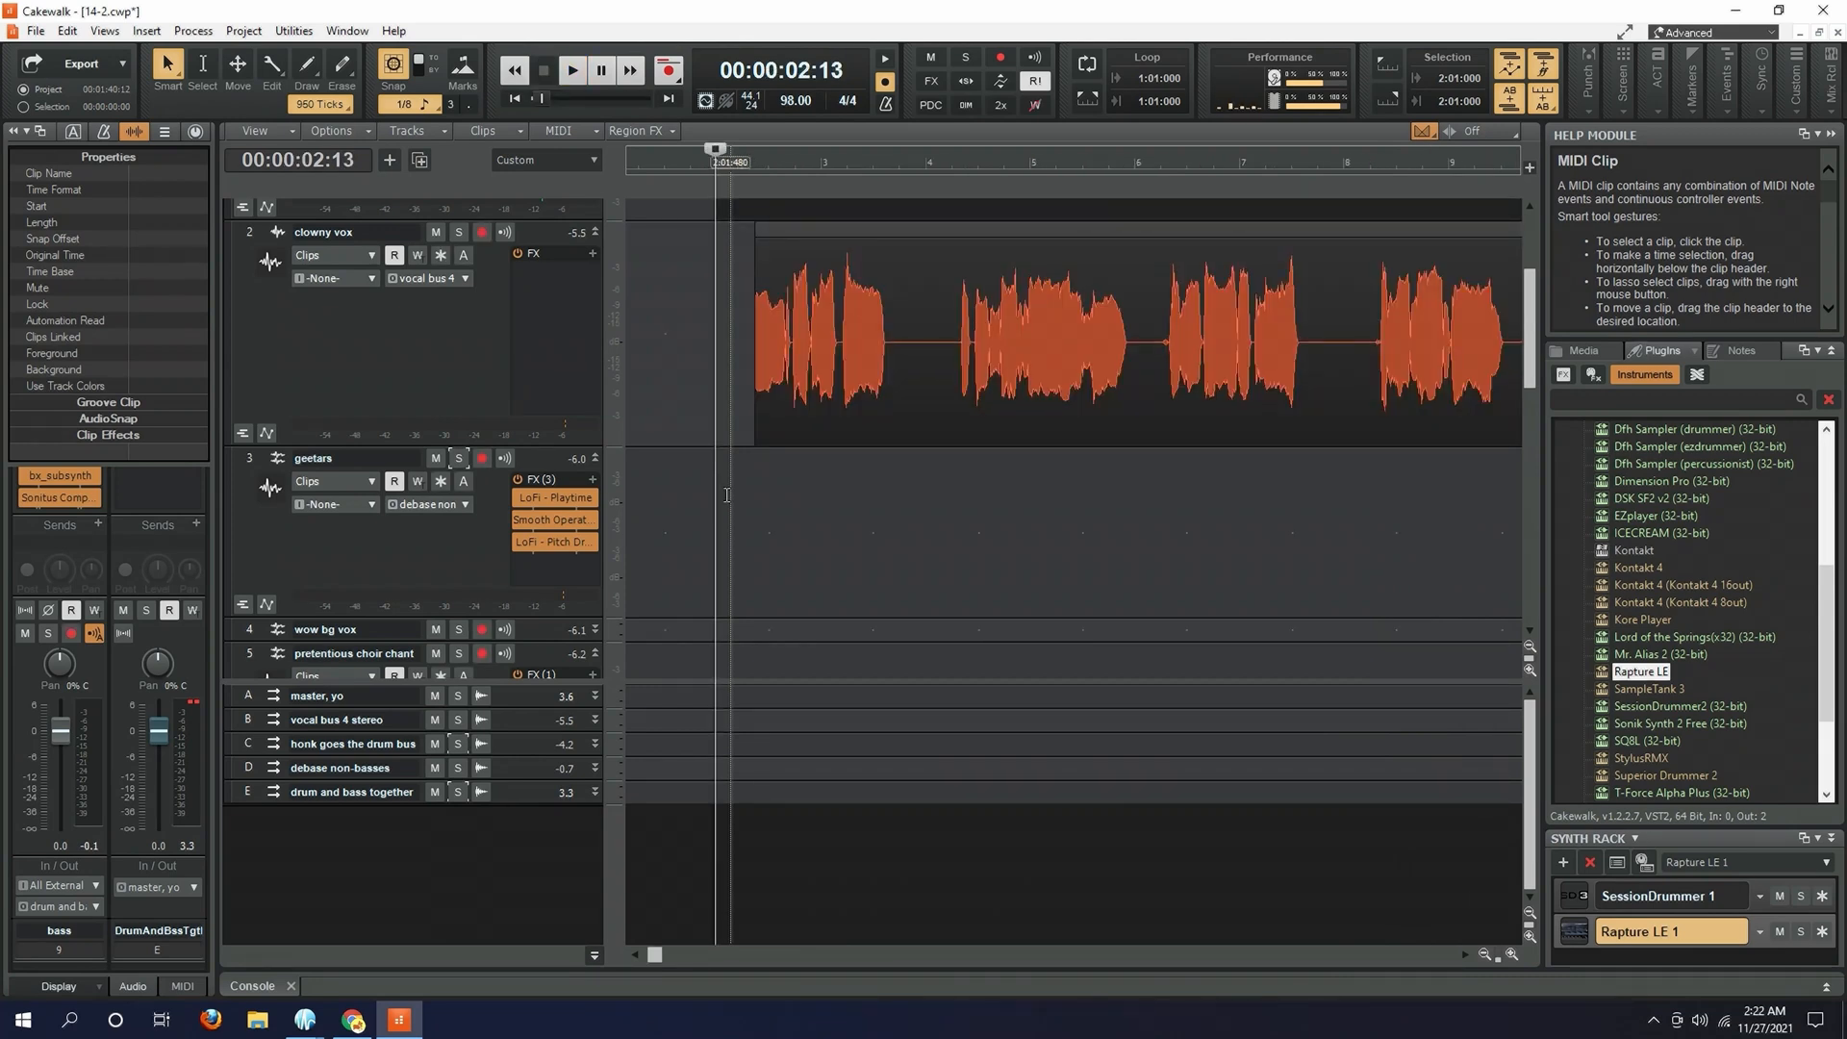
- Move the playback position to 18:03:000 and play the full mix through the sustained honky clown synth section
left_click(726, 495)
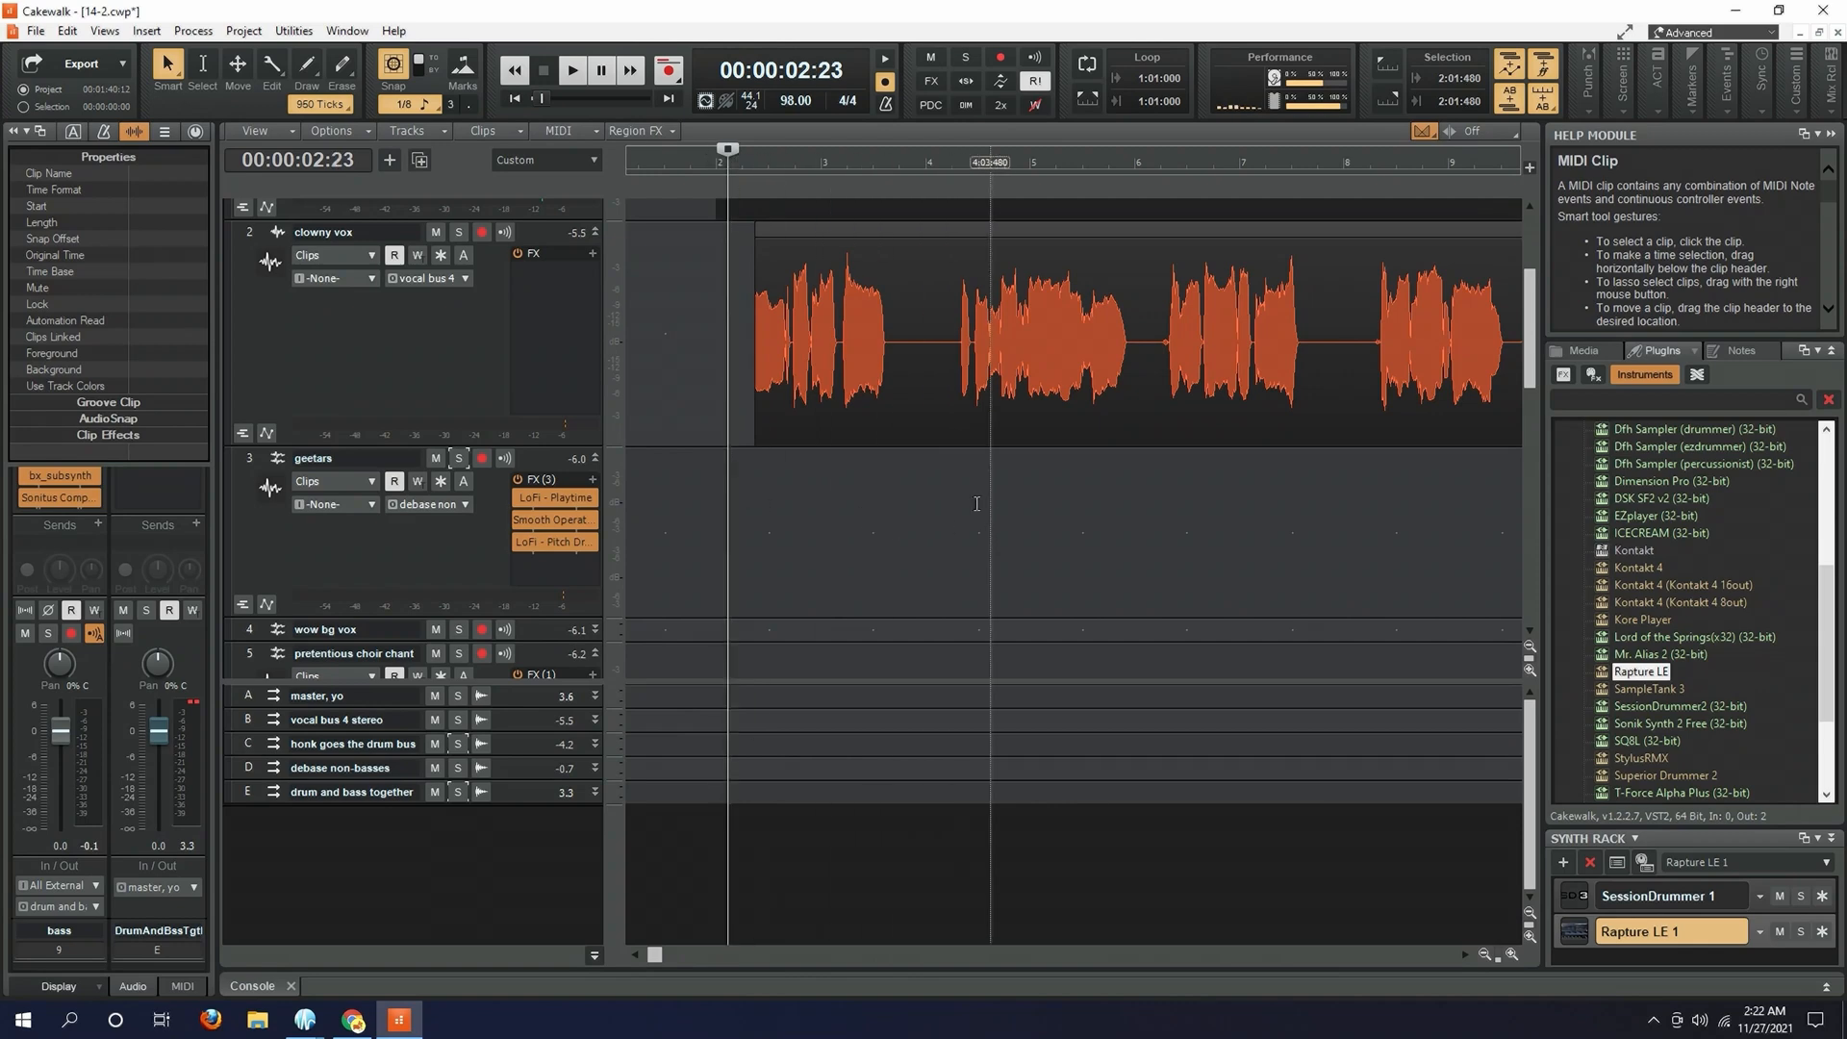
scroll(966, 498, "up", 1)
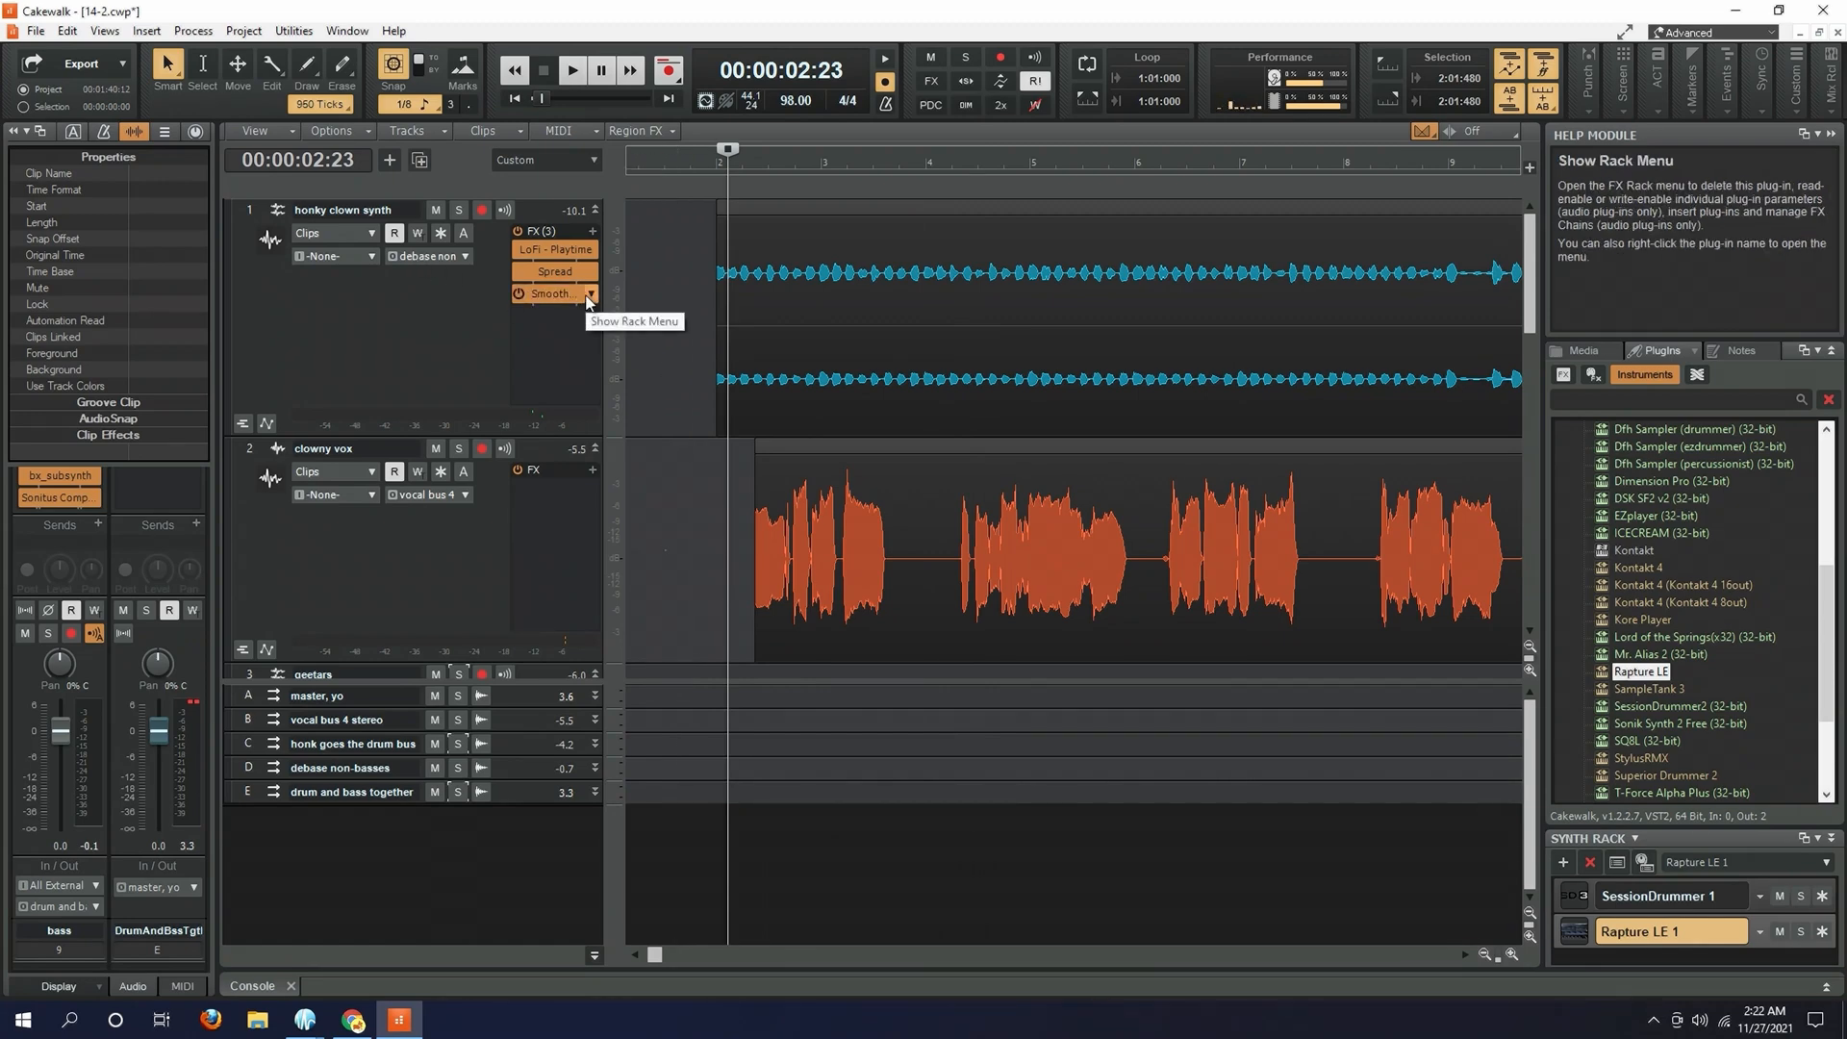
left_click_drag(659, 960, 960, 970)
left_click(730, 589)
key("space")
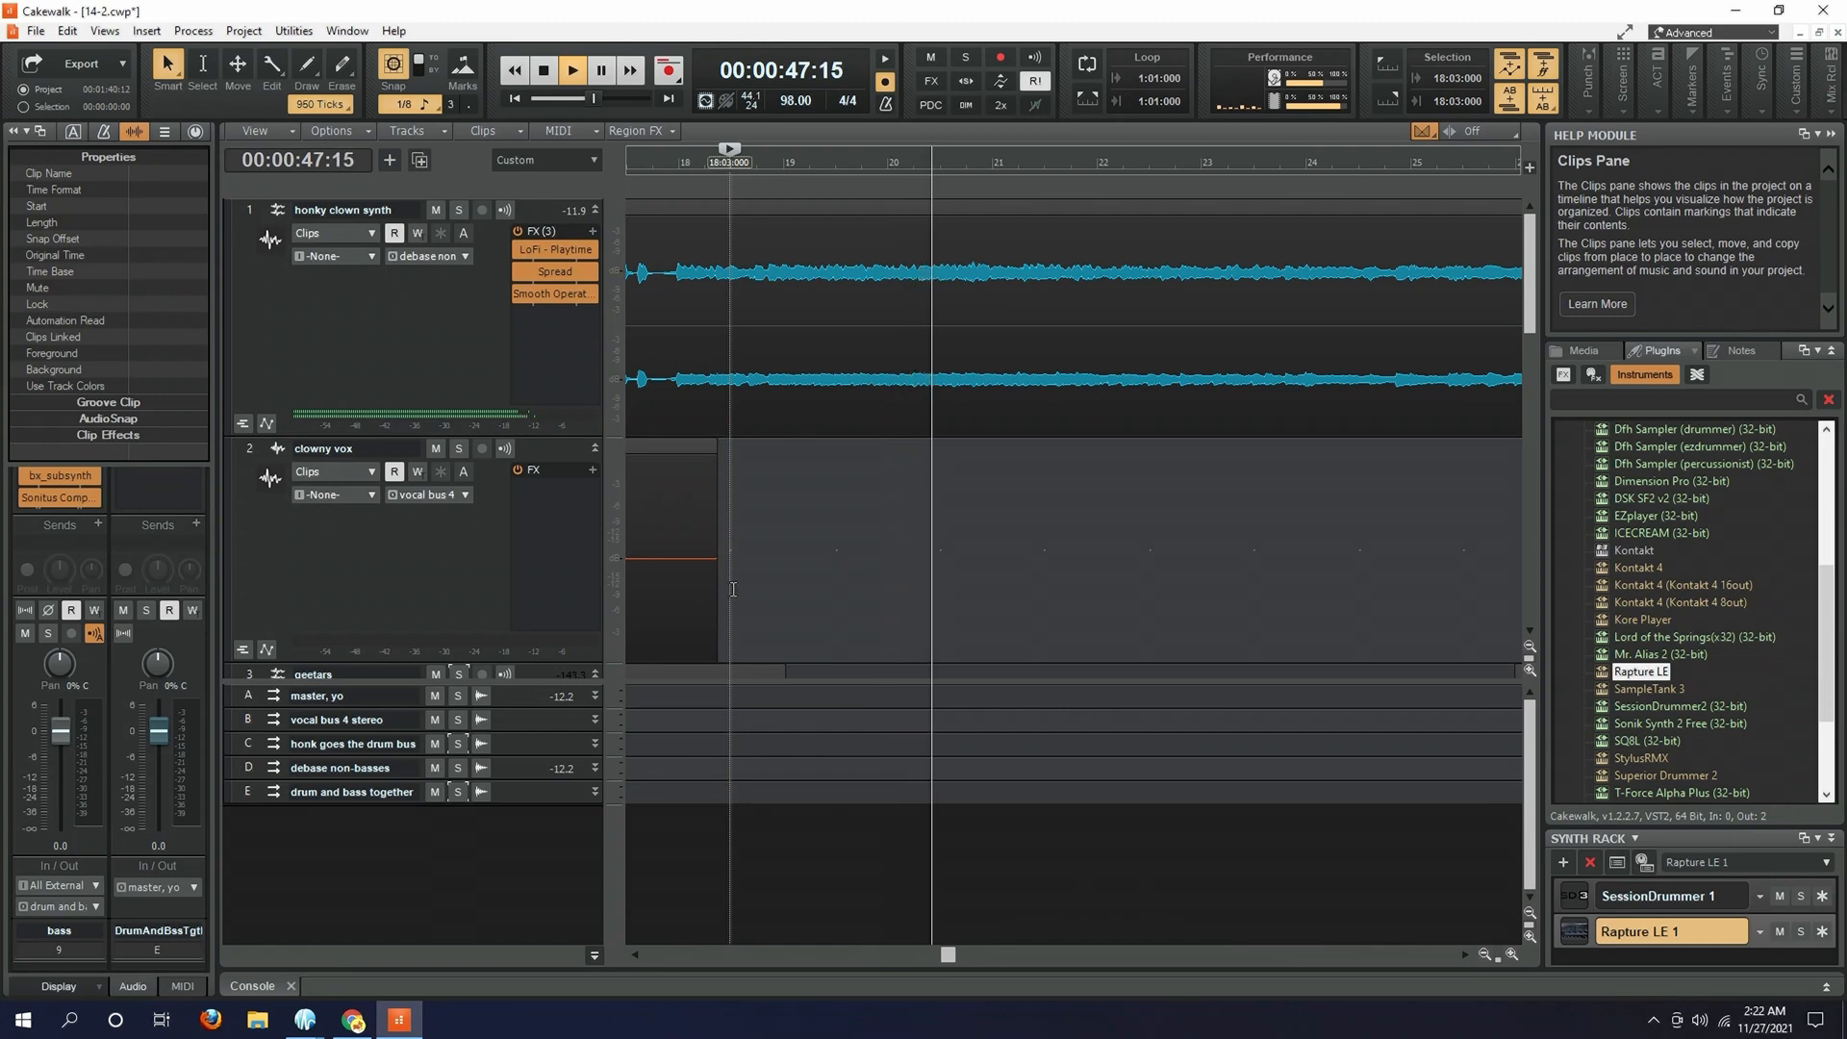
key("space")
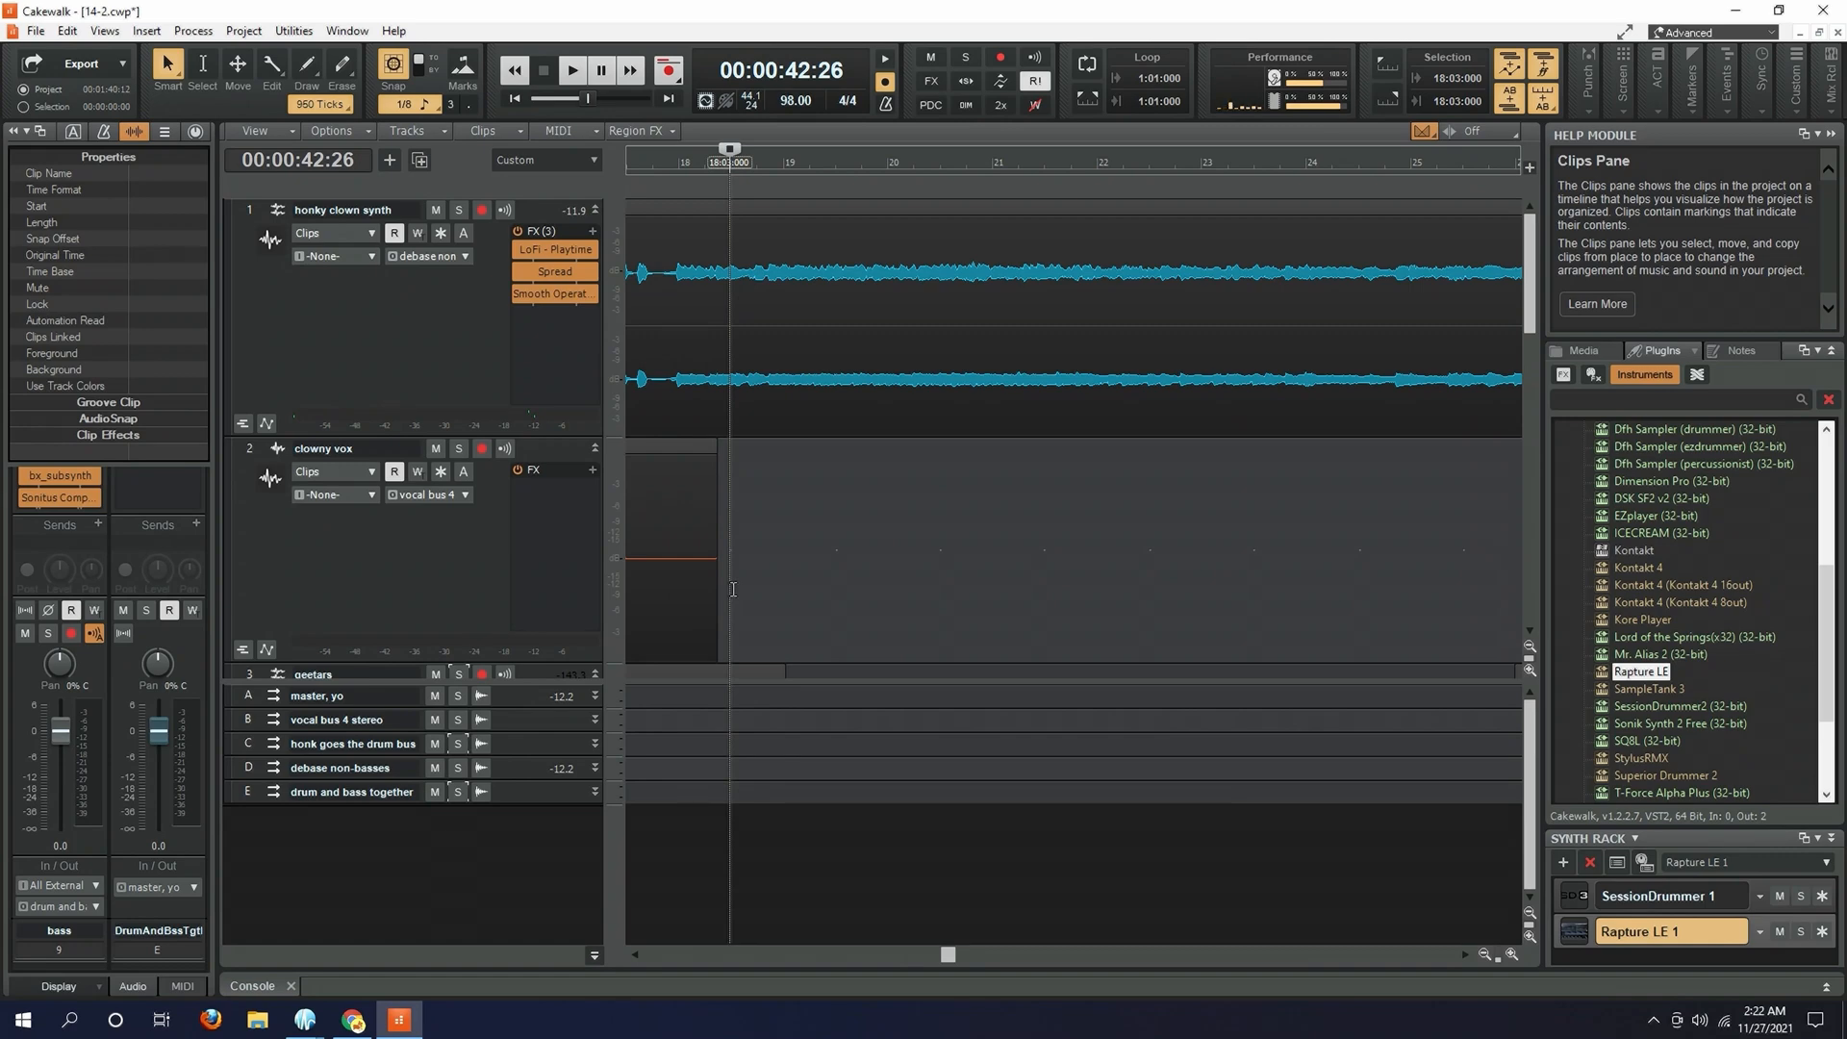
- Set the playback position to 26:04:480, just before the pretentious choir chant clip
left_click_drag(948, 955, 1100, 954)
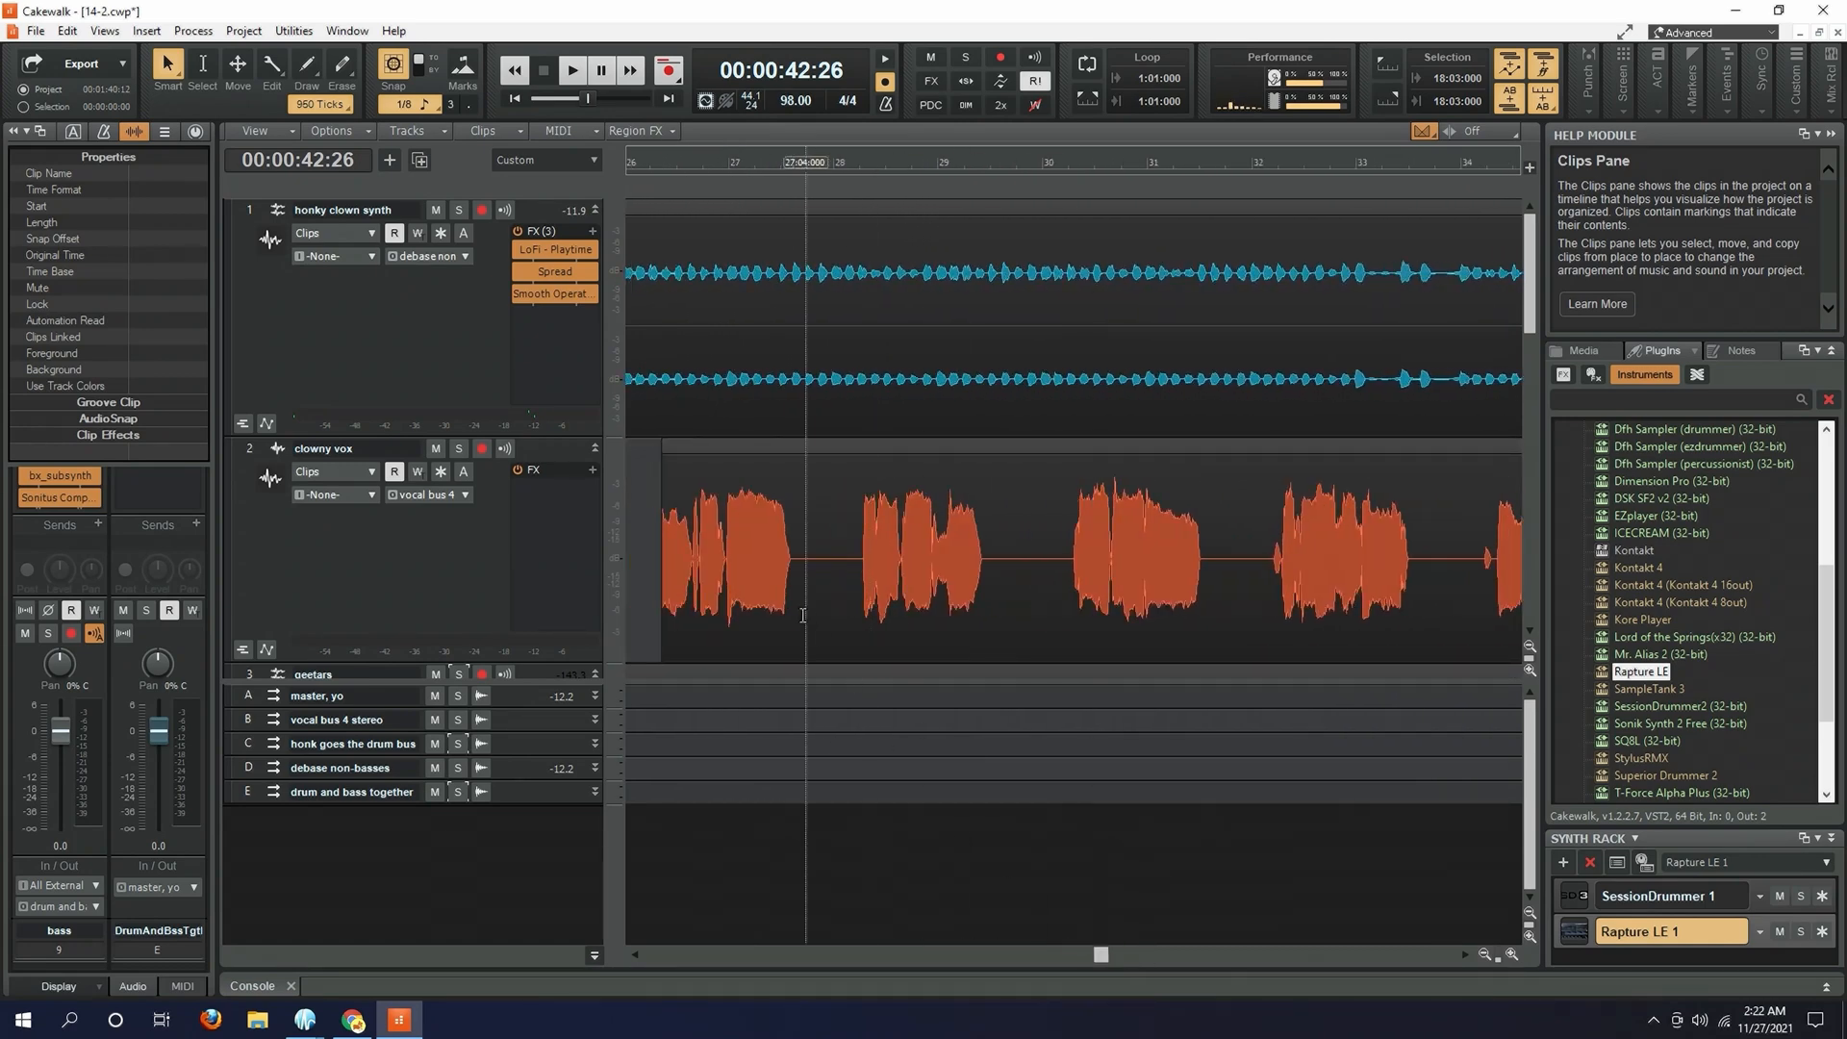
scroll(810, 621, "down", 3)
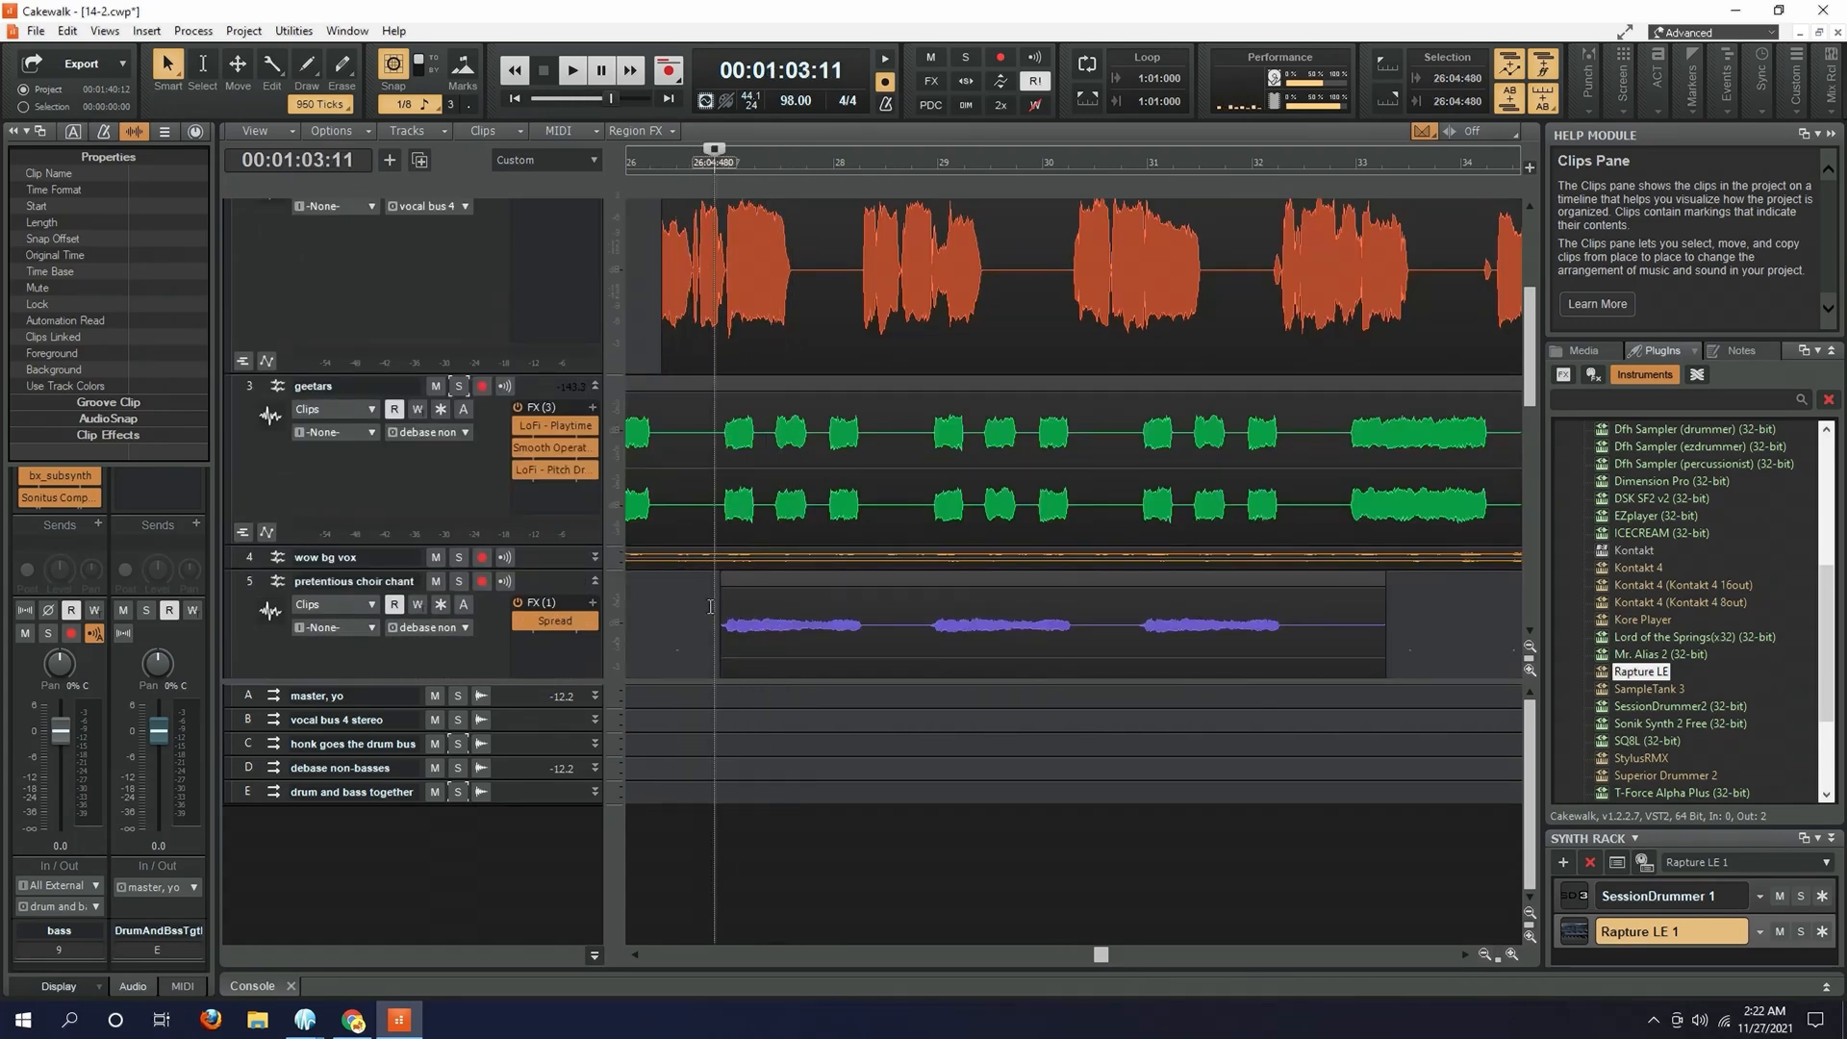